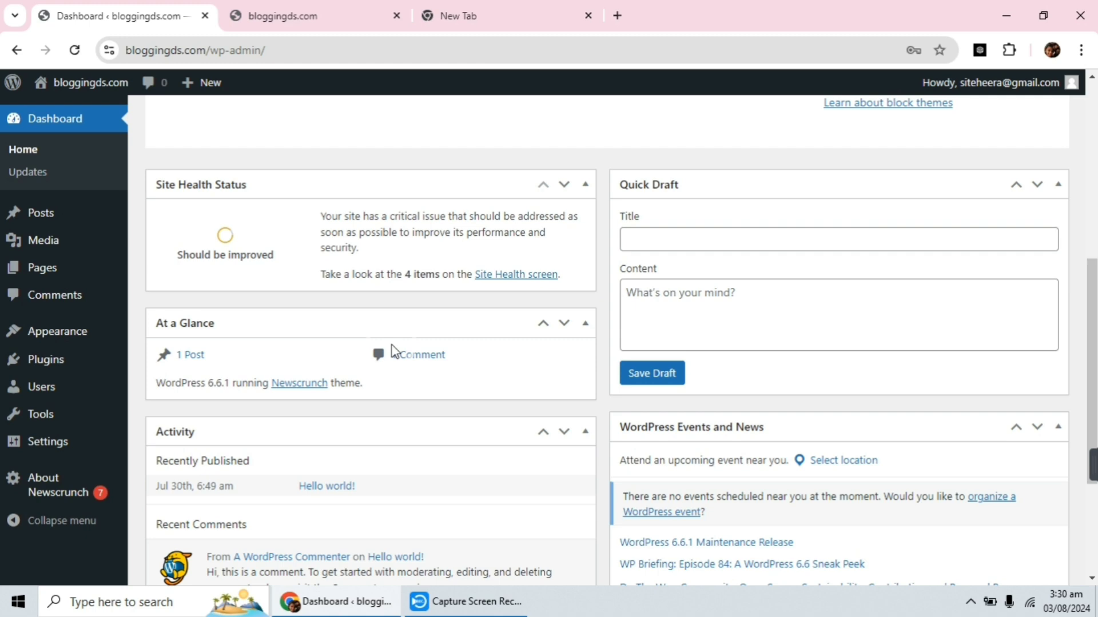
{"action": "scroll", "coordinate": [388, 346], "scroll_direction": "down", "scroll_amount": 3}
{"action": "scroll", "coordinate": [388, 346], "scroll_direction": "up", "scroll_amount": 6}
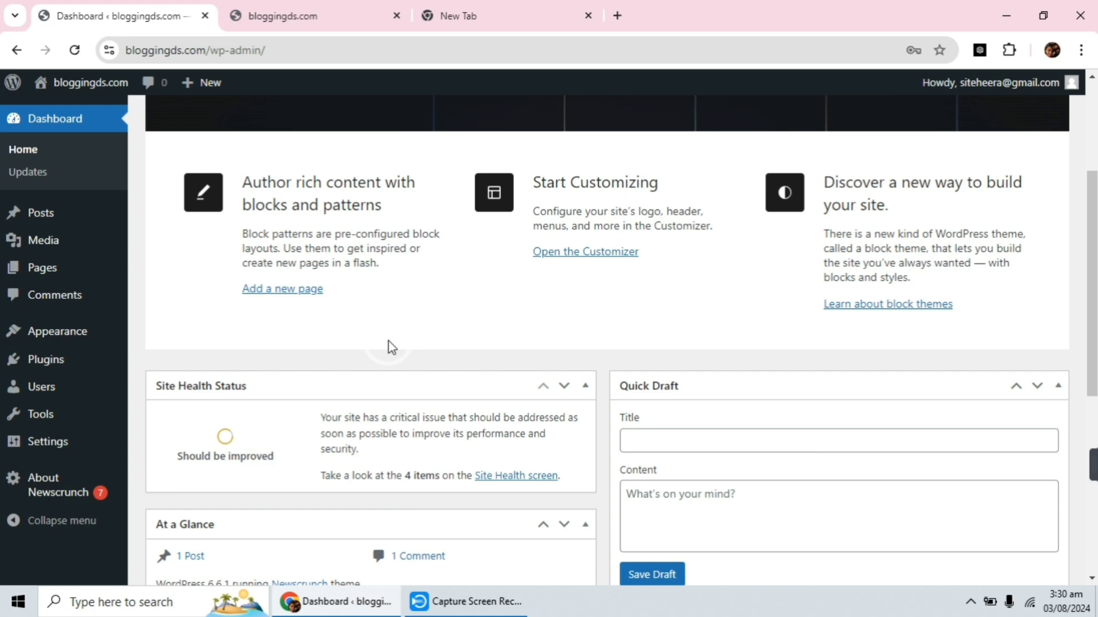
{"action": "scroll", "coordinate": [388, 345], "scroll_direction": "down", "scroll_amount": 4}
{"action": "scroll", "coordinate": [385, 335], "scroll_direction": "up", "scroll_amount": 7}
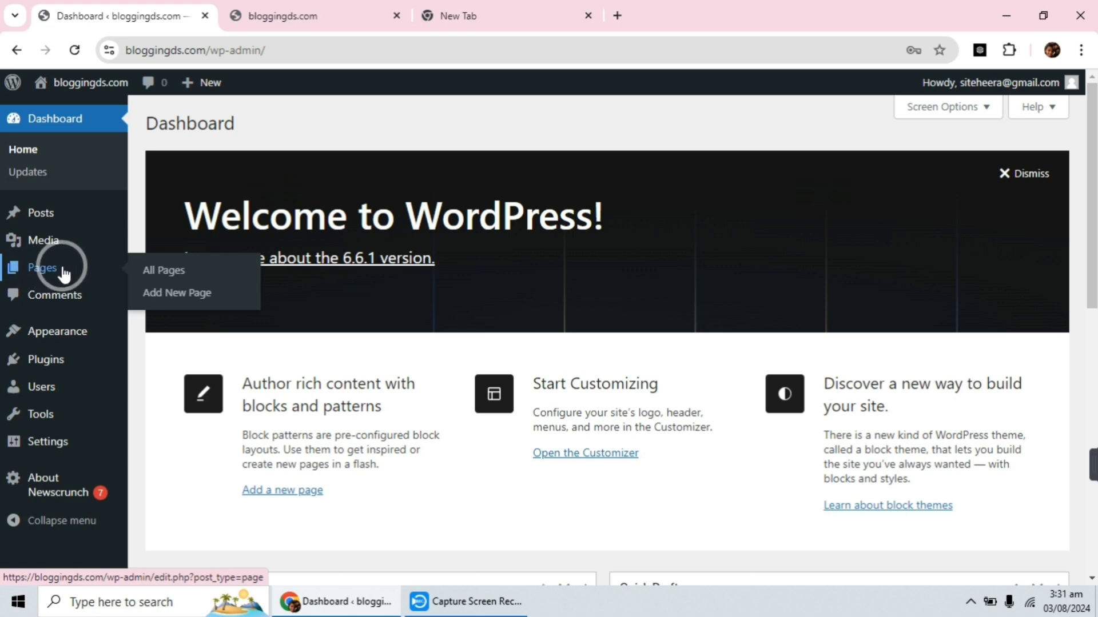
Open the list of all pages and move the draft Privacy Policy page to the trash.
{"action": "left_click", "coordinate": [162, 274]}
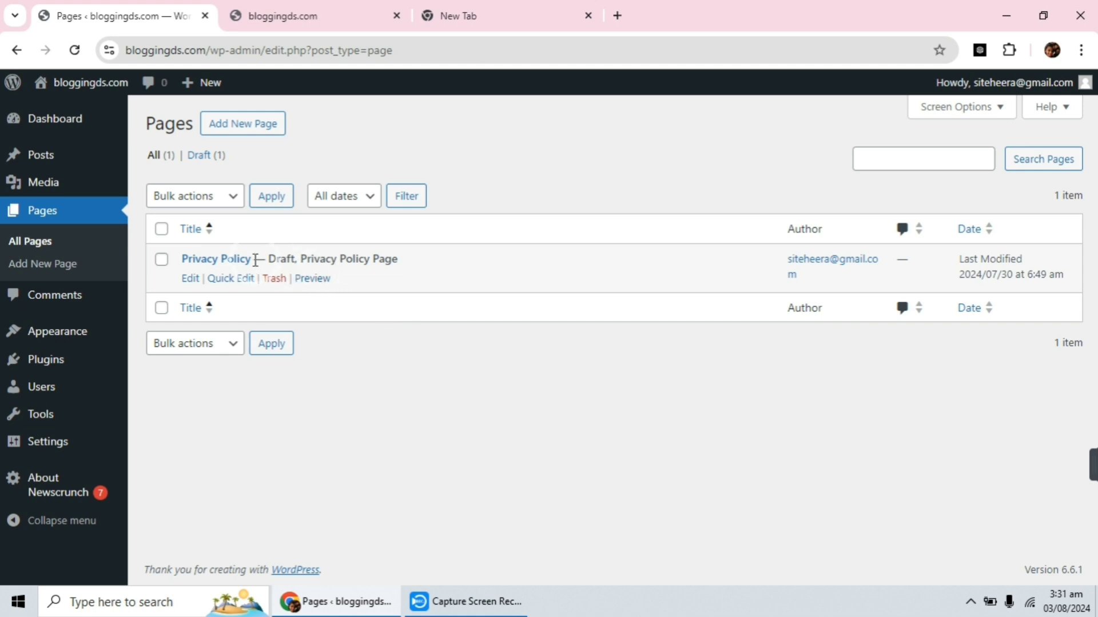
{"action": "left_click", "coordinate": [160, 260]}
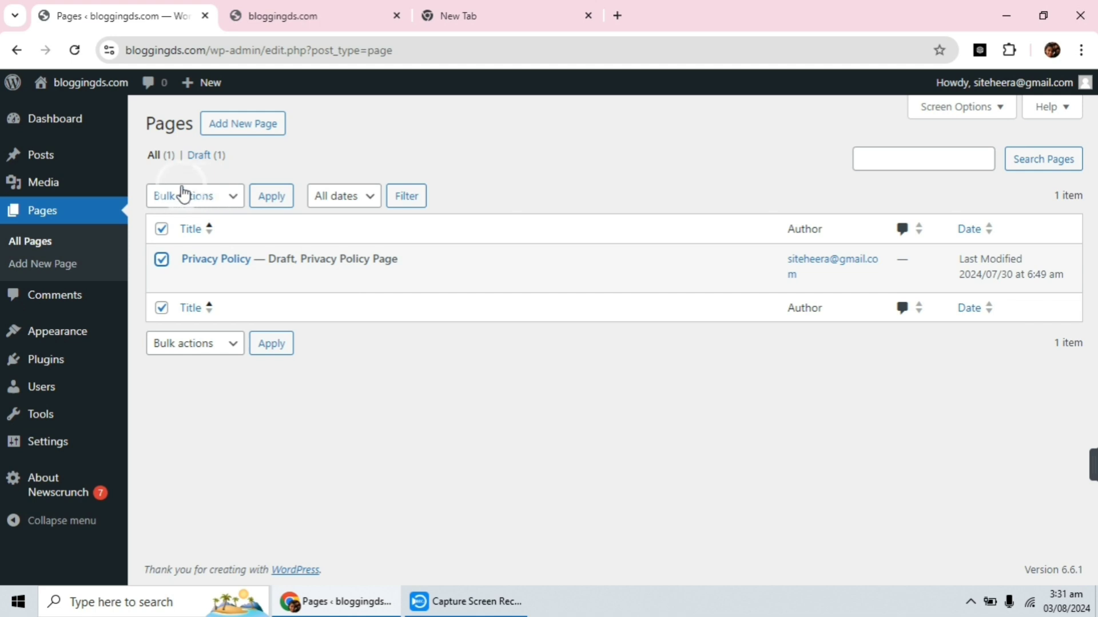
{"action": "left_click", "coordinate": [220, 195]}
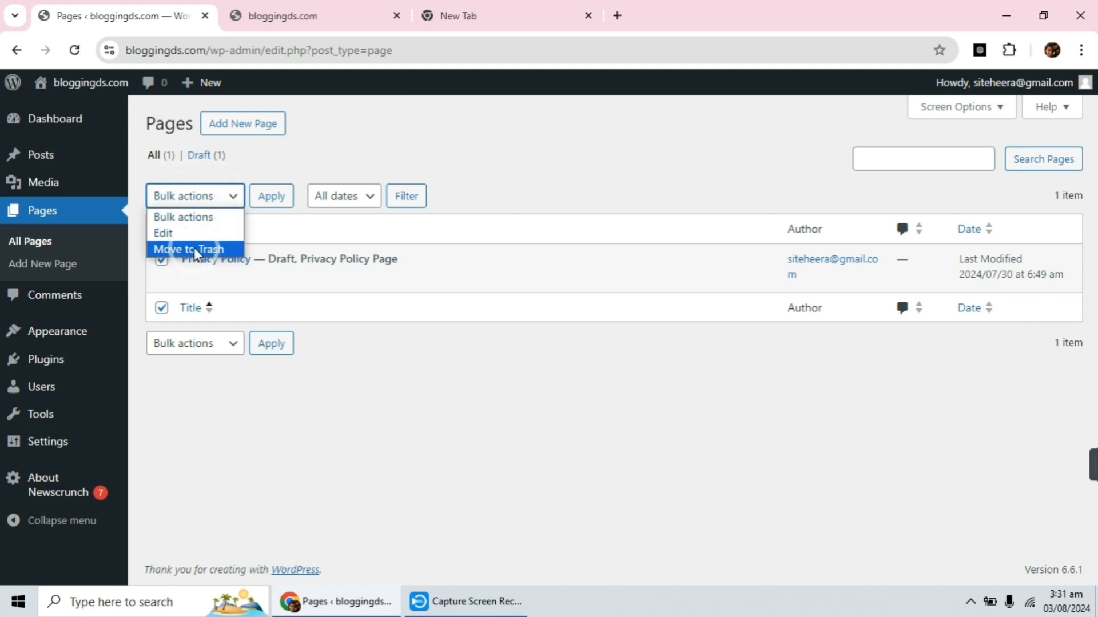
{"action": "left_click", "coordinate": [195, 249]}
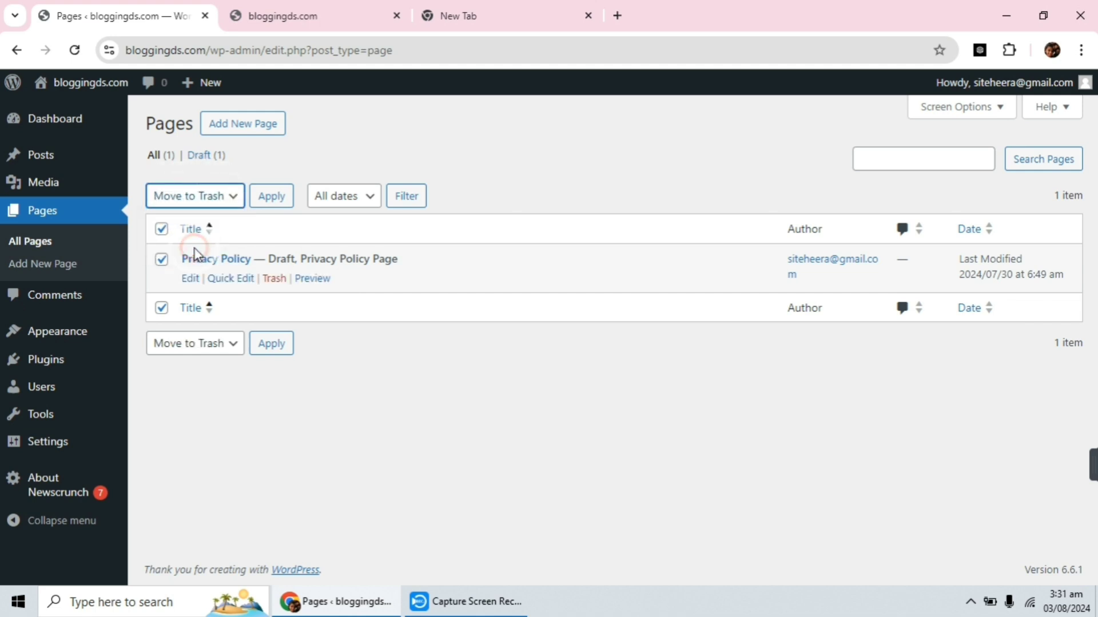
{"action": "left_click", "coordinate": [278, 200]}
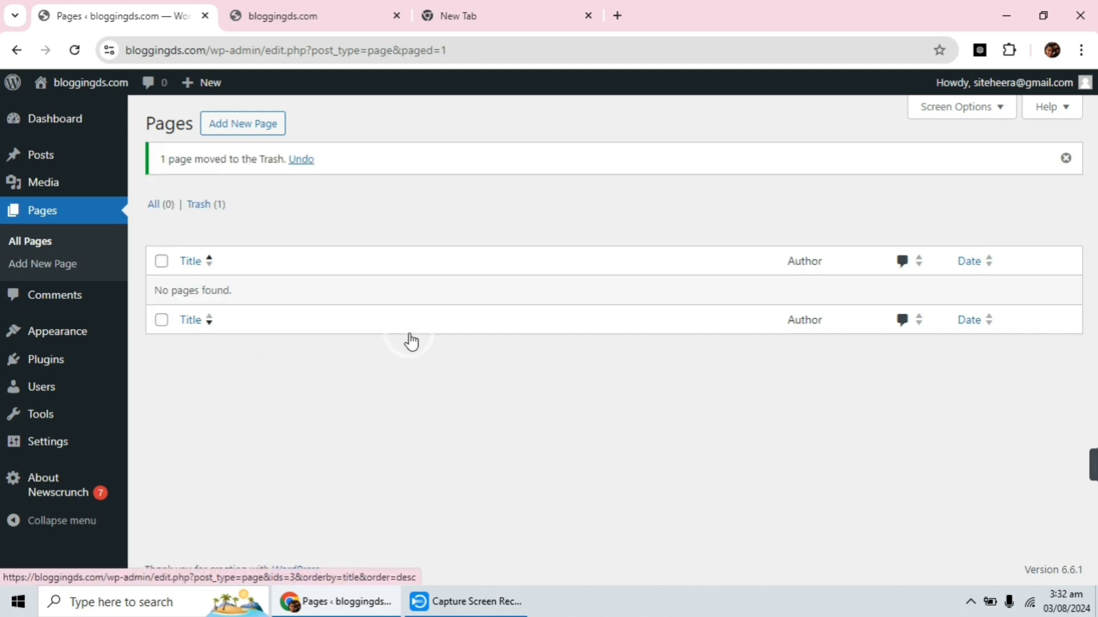
Permanently delete the trashed Privacy Policy page.
{"action": "left_click", "coordinate": [218, 212]}
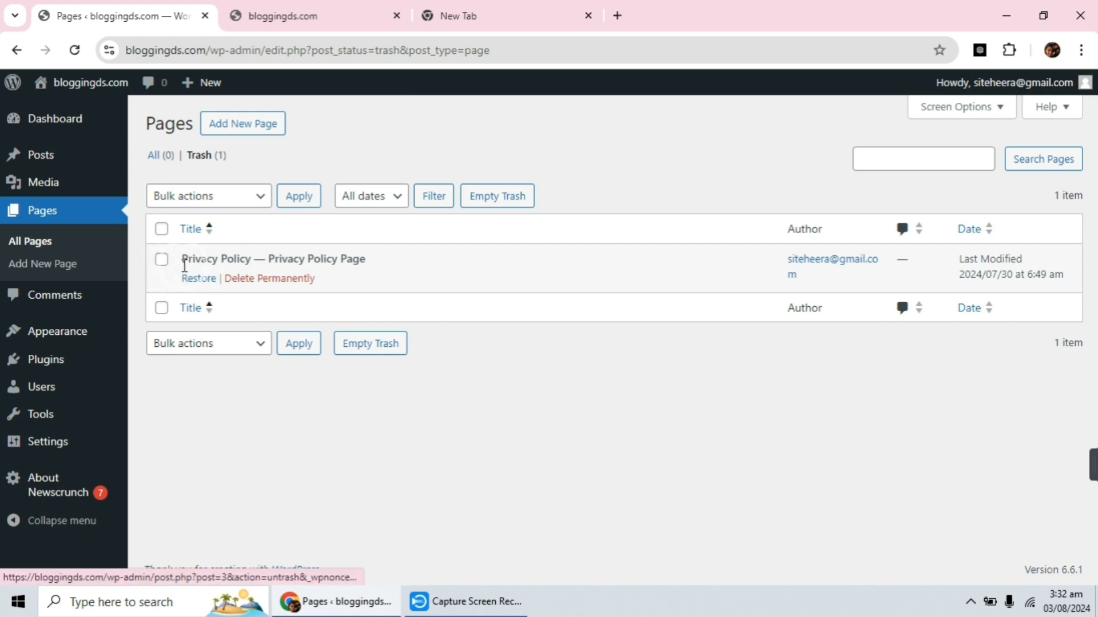
{"action": "left_click", "coordinate": [161, 262]}
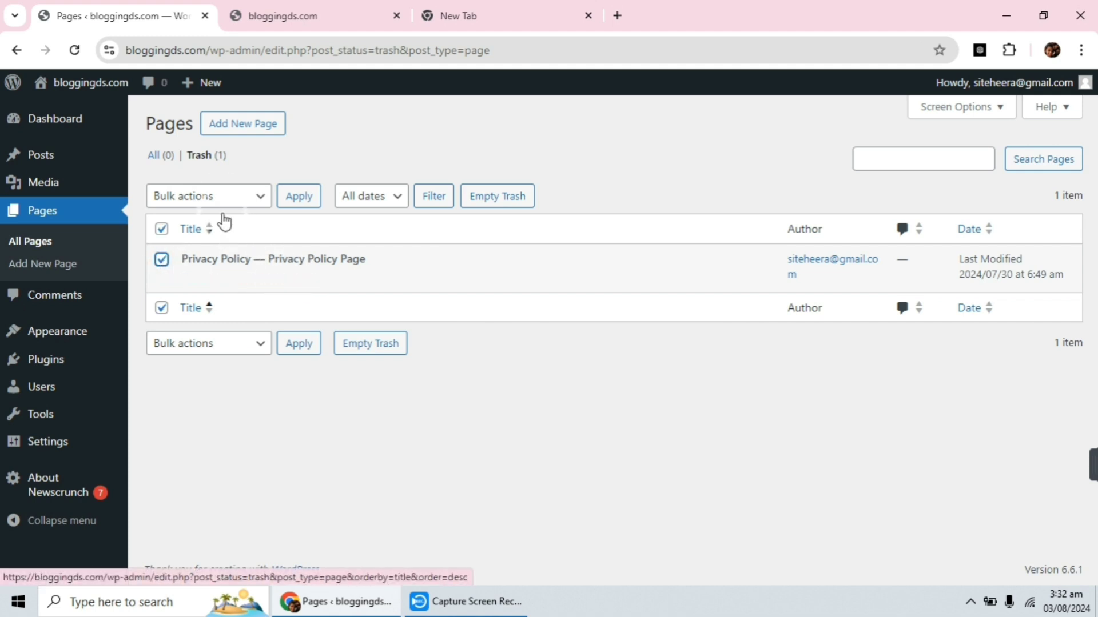
{"action": "left_click", "coordinate": [223, 197]}
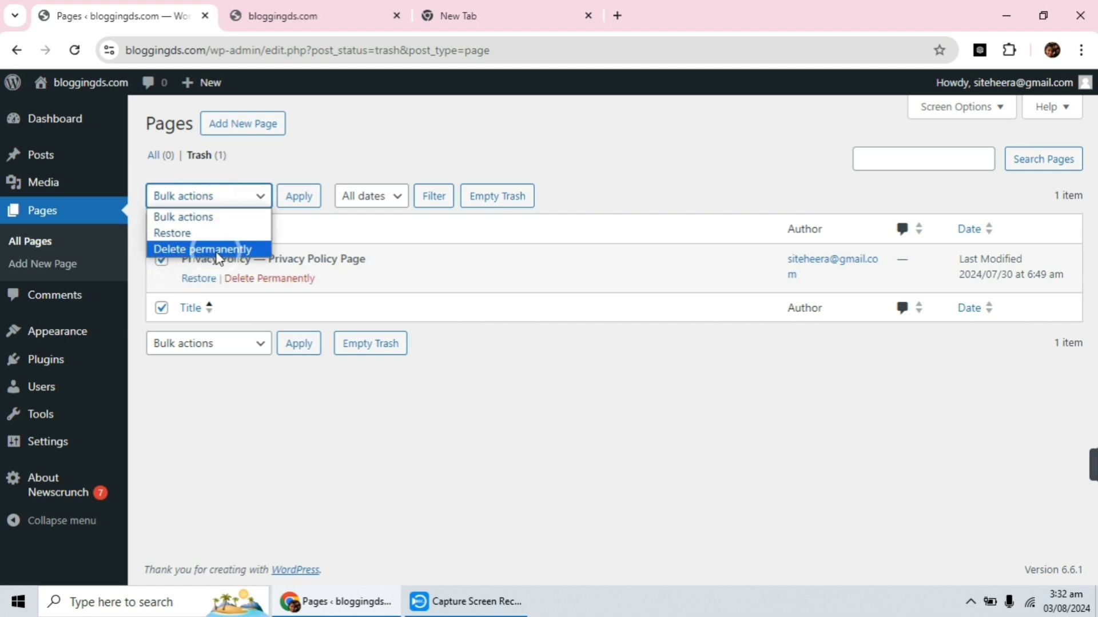
{"action": "left_click", "coordinate": [282, 279]}
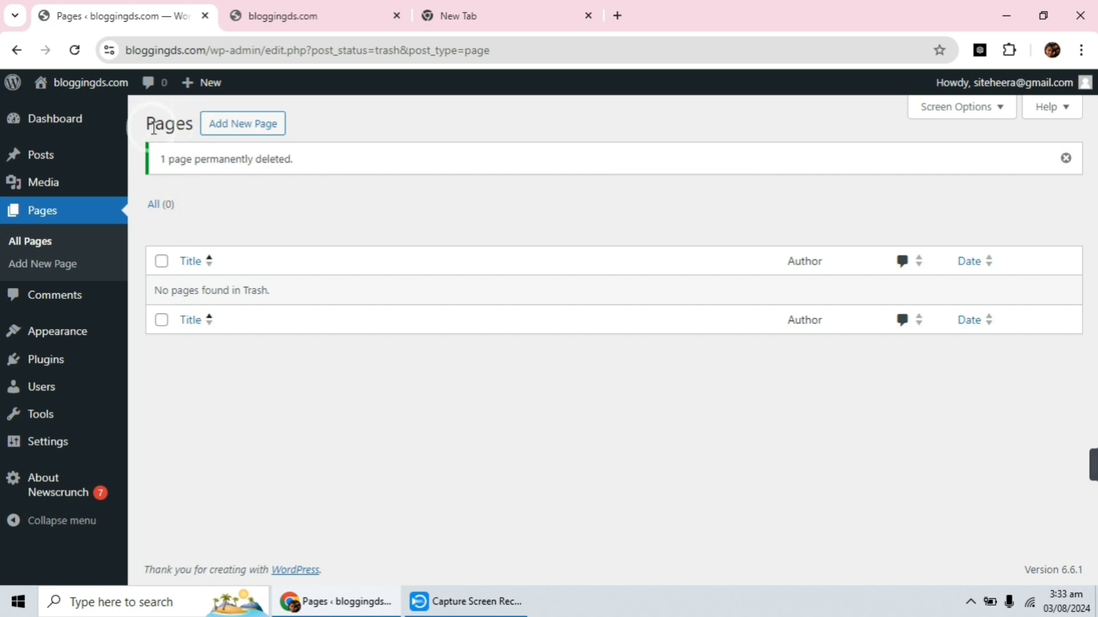
Add a new page titled "Contact Us" and publish it.
{"action": "left_click", "coordinate": [231, 131]}
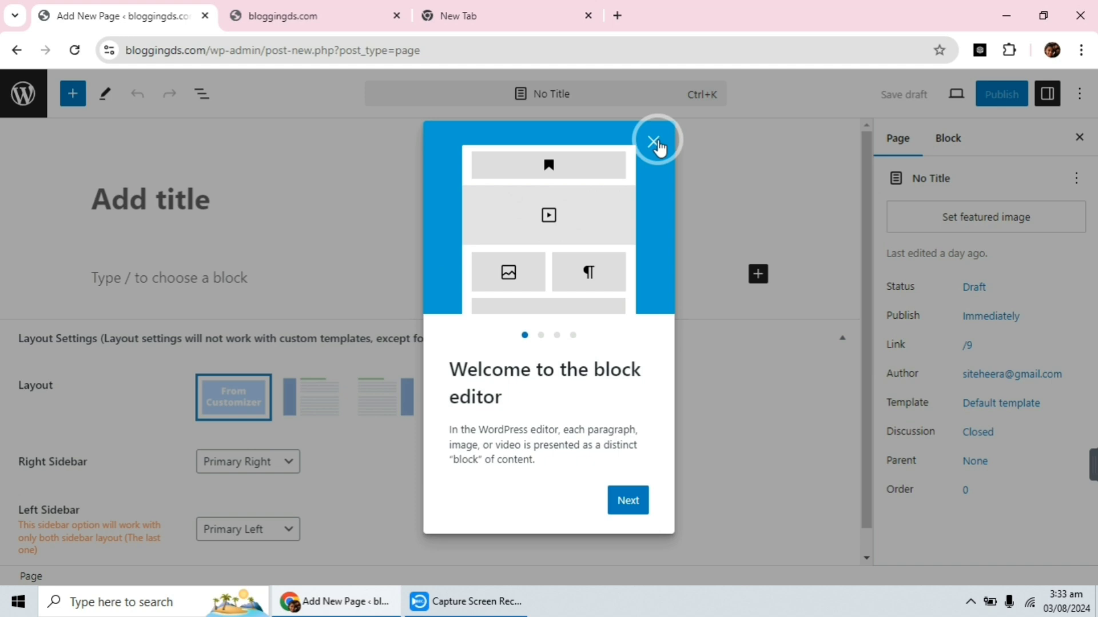
{"action": "left_click", "coordinate": [655, 143]}
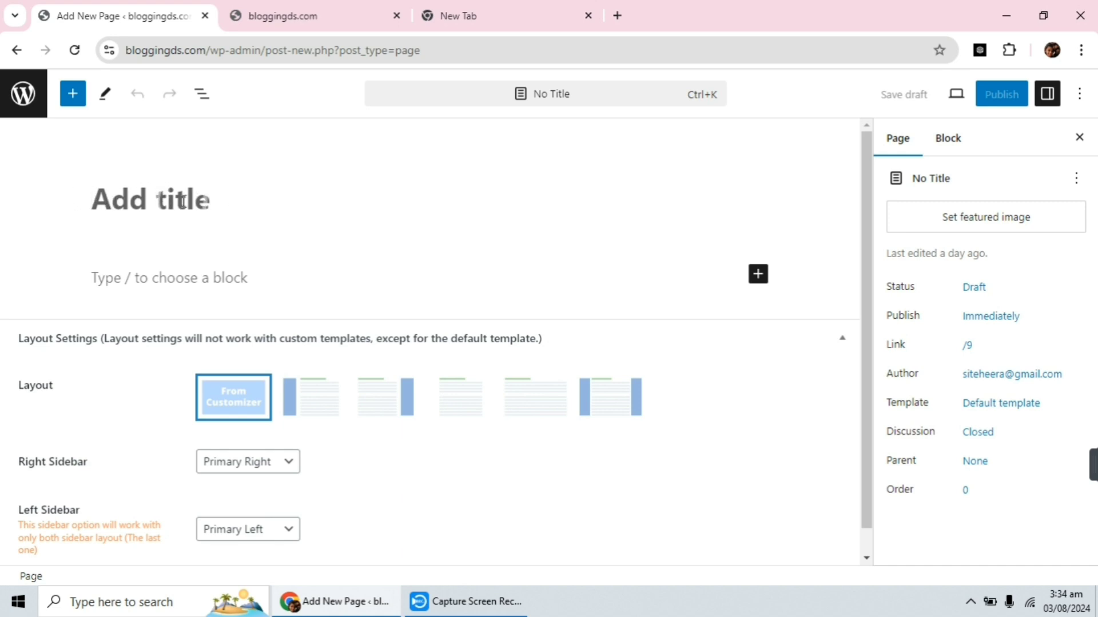
{"action": "type", "text": "Contac"}
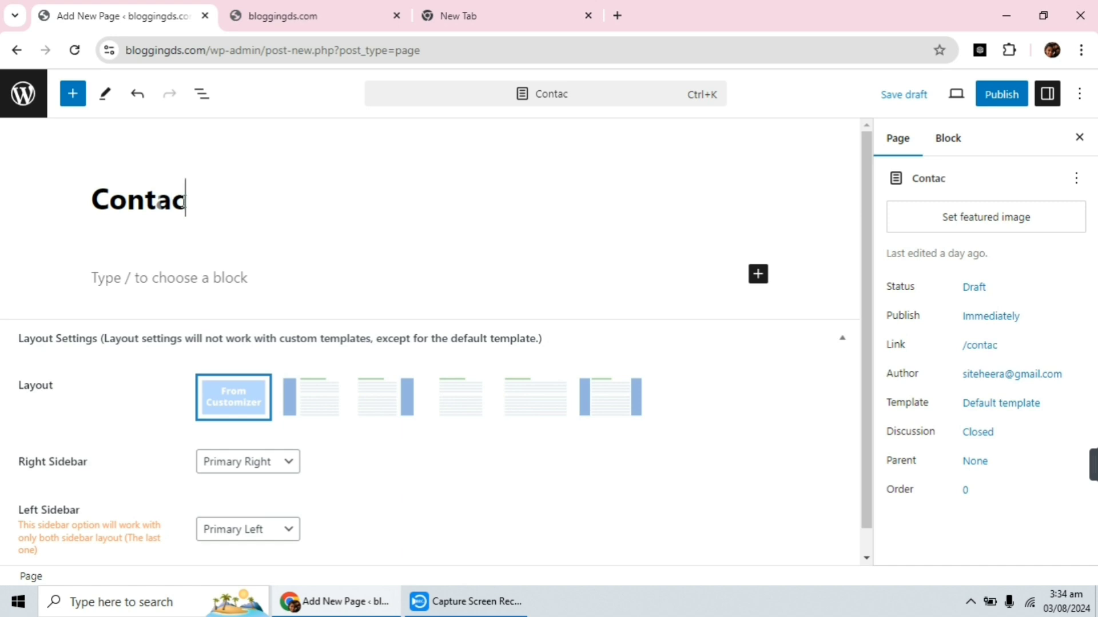
{"action": "type", "text": "t Us"}
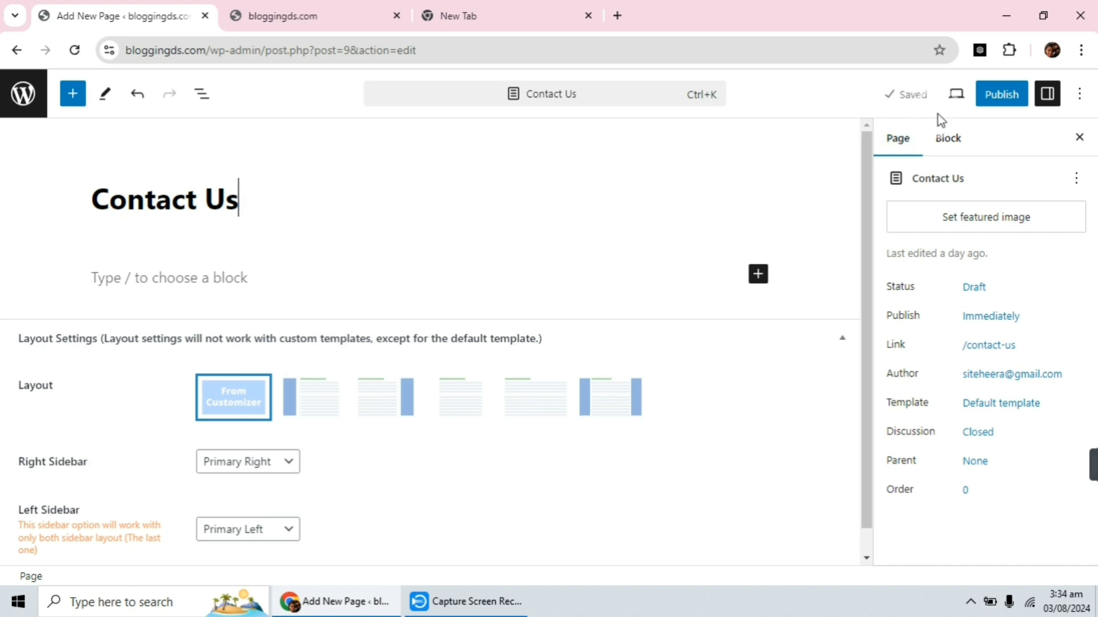
{"action": "left_click", "coordinate": [1000, 98]}
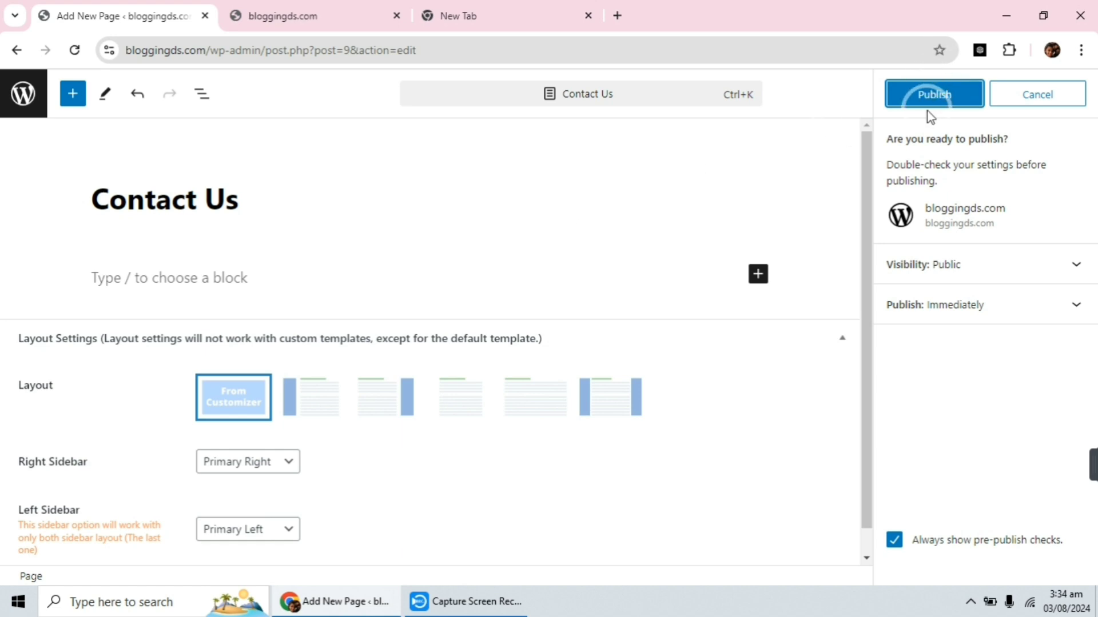
{"action": "left_click", "coordinate": [929, 96]}
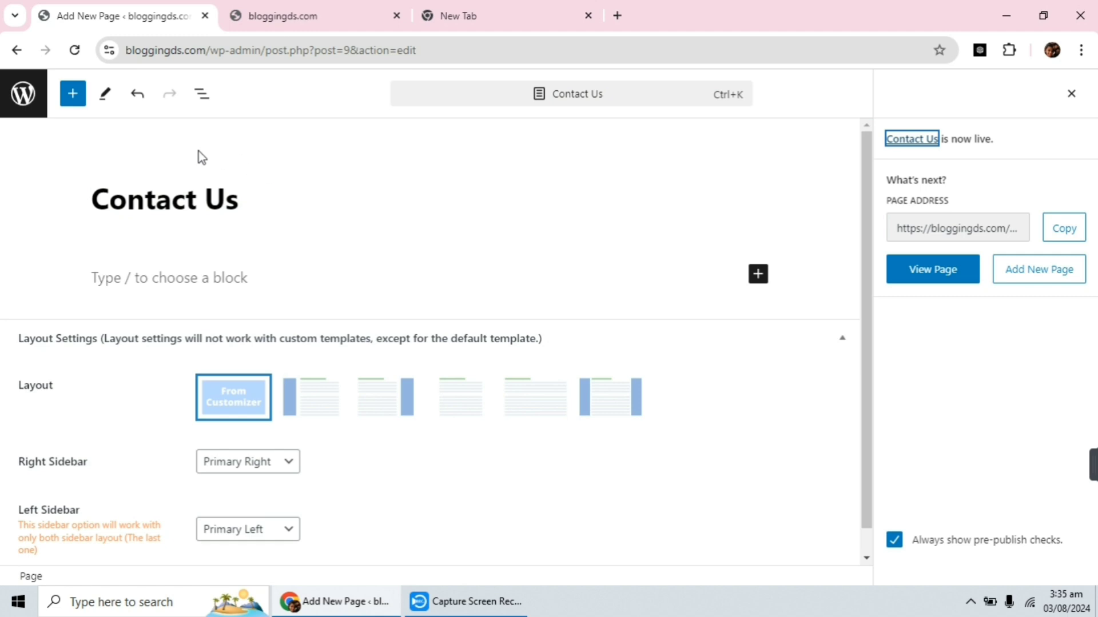
Add another page titled "About Us", publish it and return to the pages list.
{"action": "left_click", "coordinate": [24, 96]}
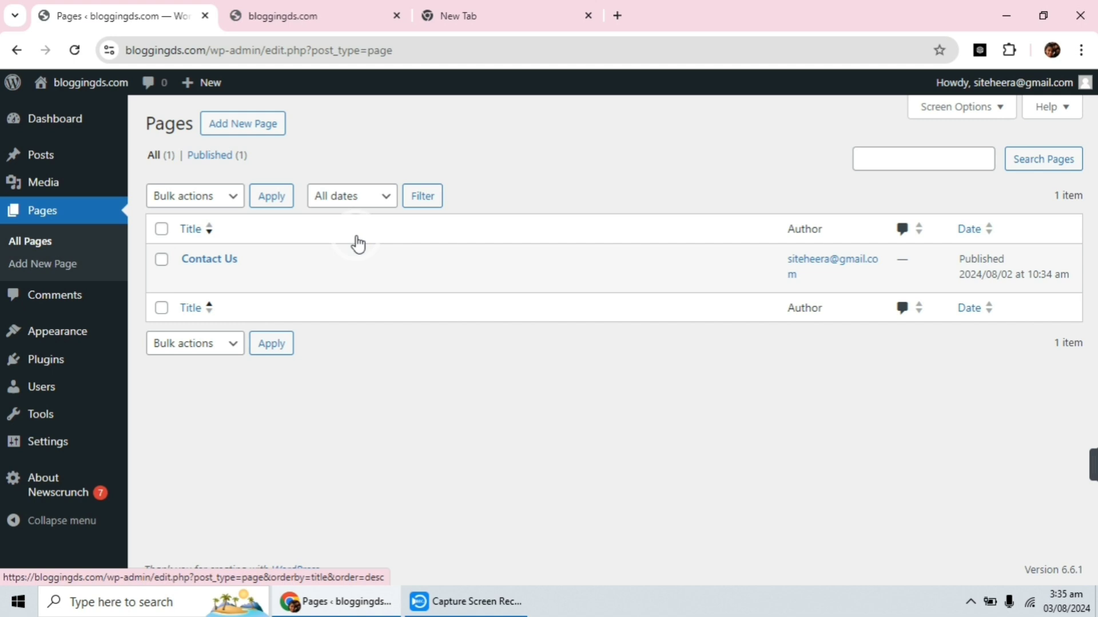
{"action": "mouse_move", "coordinate": [351, 249]}
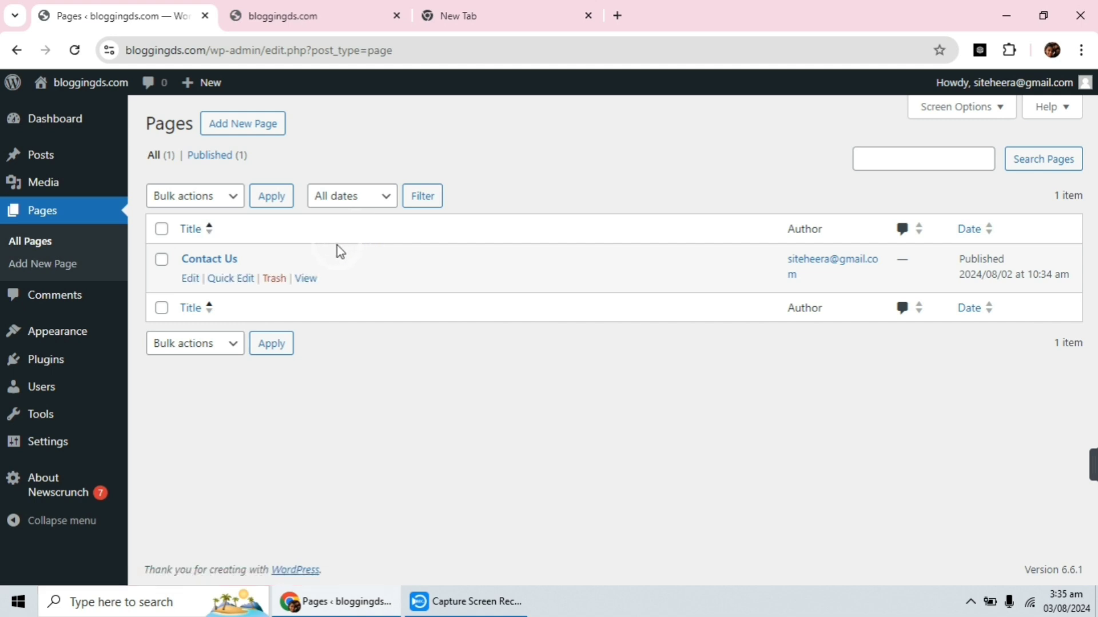
{"action": "left_click", "coordinate": [234, 127]}
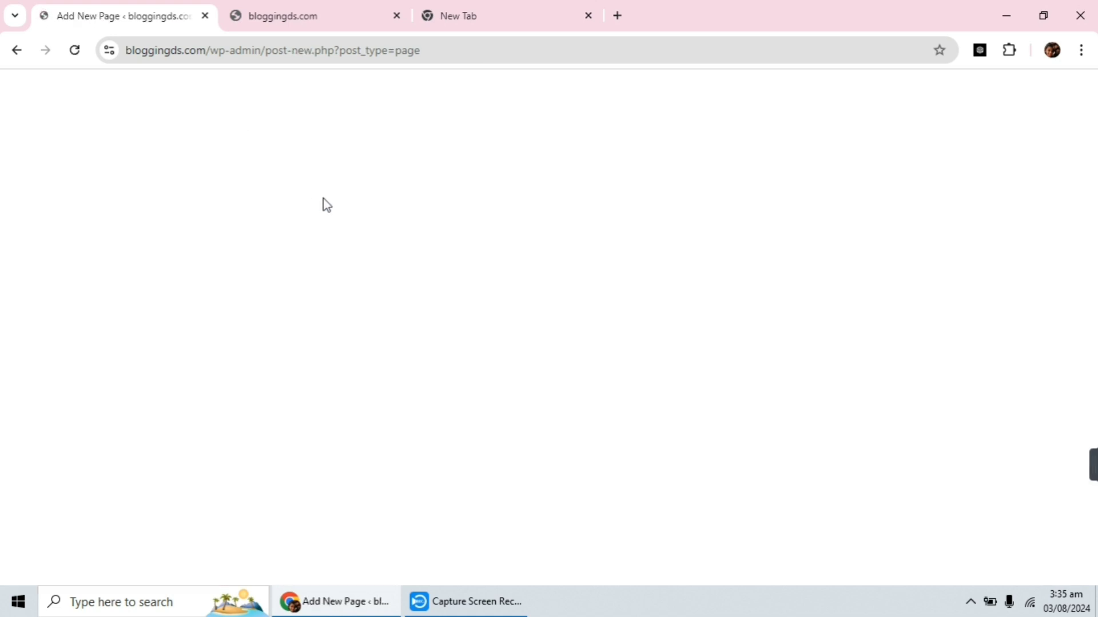
{"action": "left_click", "coordinate": [206, 194]}
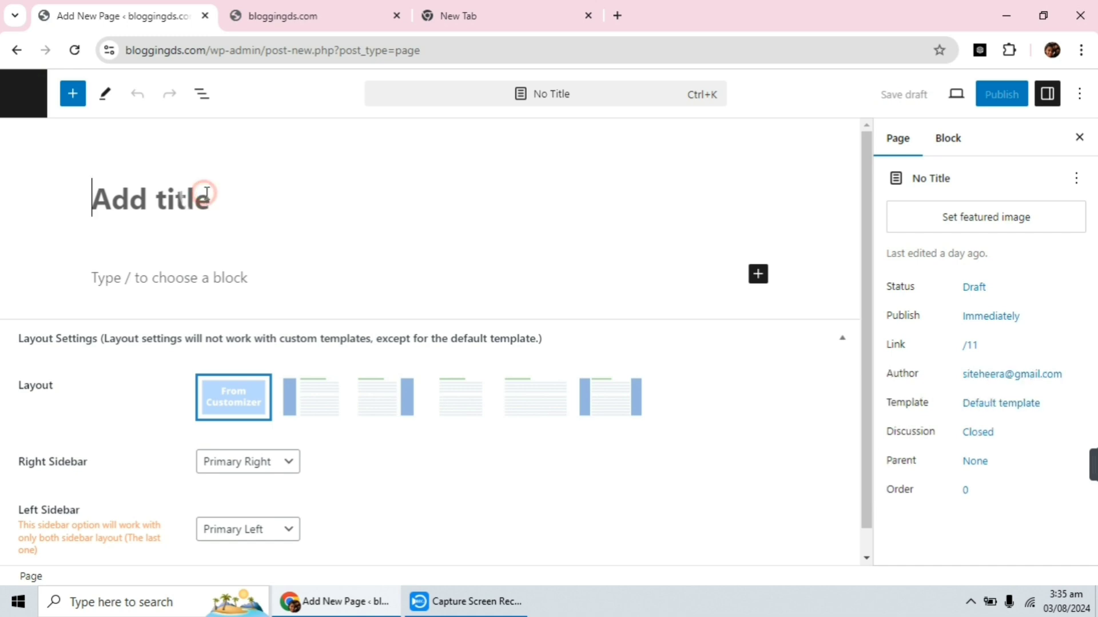
{"action": "type", "text": "Abo"}
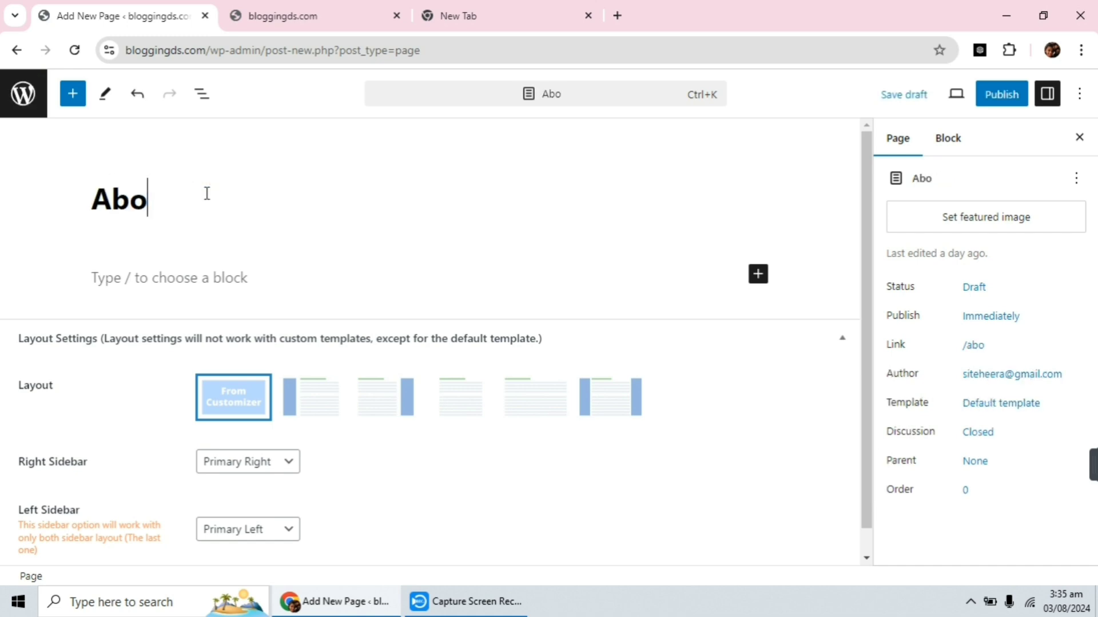
{"action": "type", "text": "ut Us"}
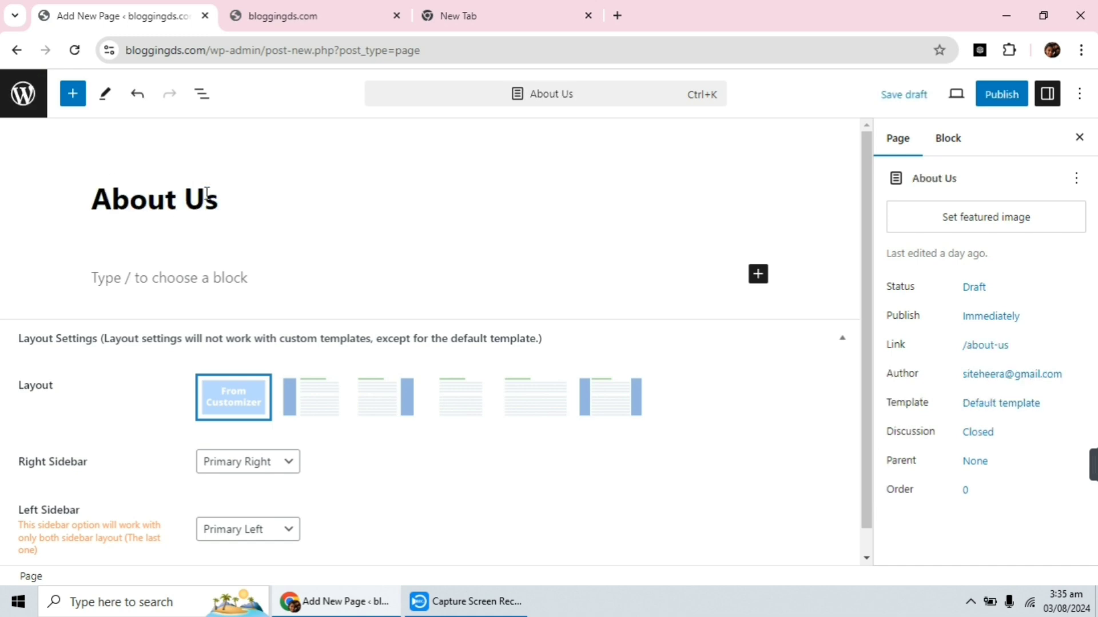
{"action": "left_click", "coordinate": [171, 286]}
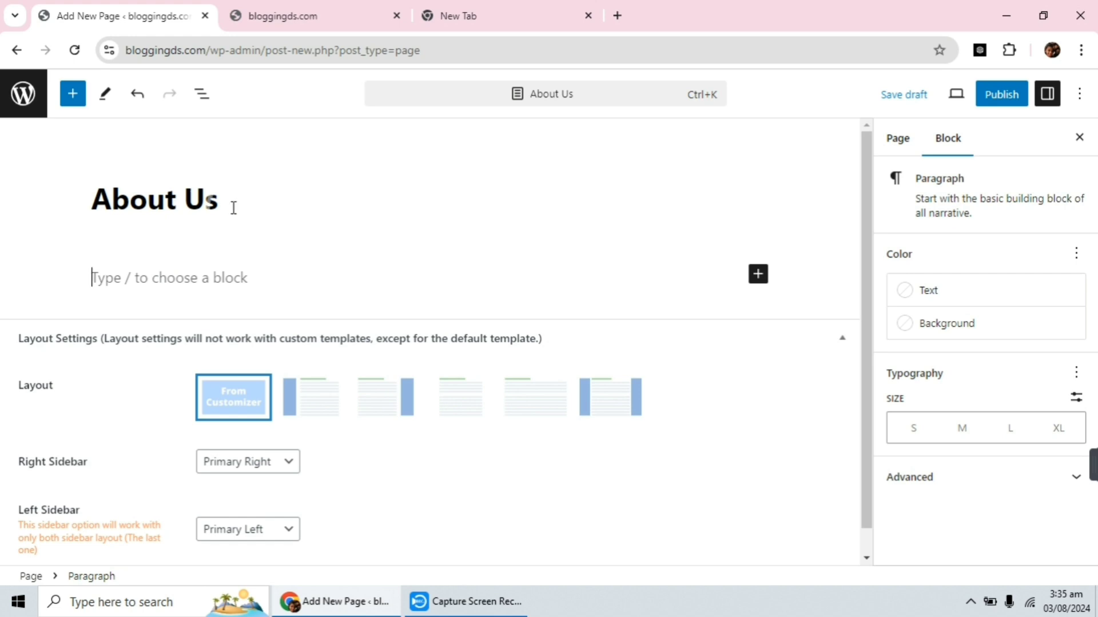
{"action": "left_click", "coordinate": [1006, 102]}
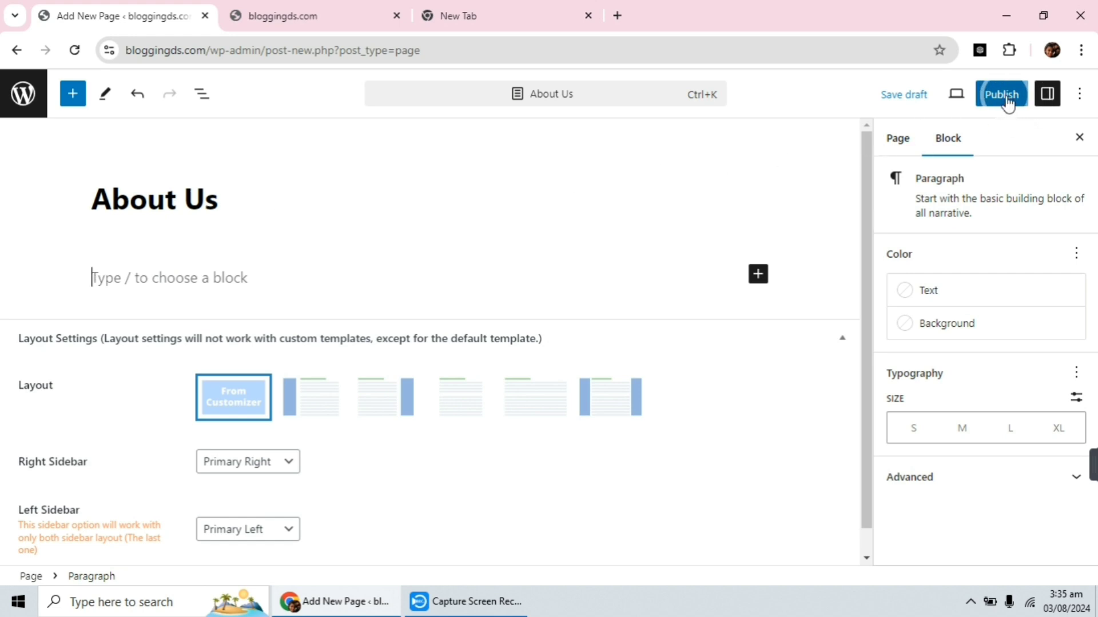
{"action": "left_click", "coordinate": [946, 97]}
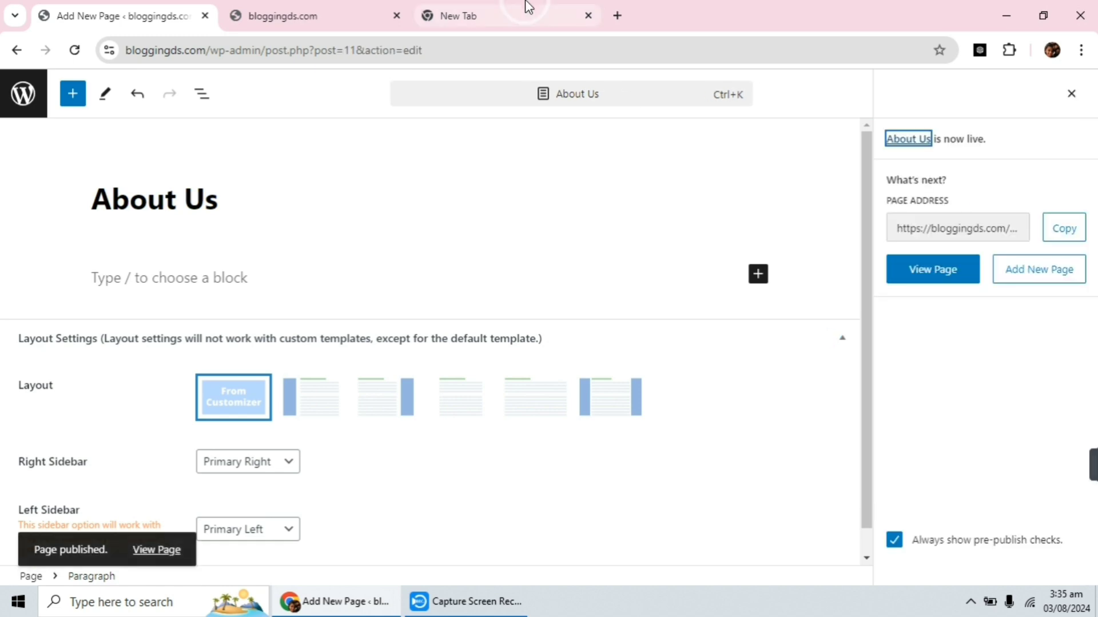
{"action": "left_click", "coordinate": [20, 96]}
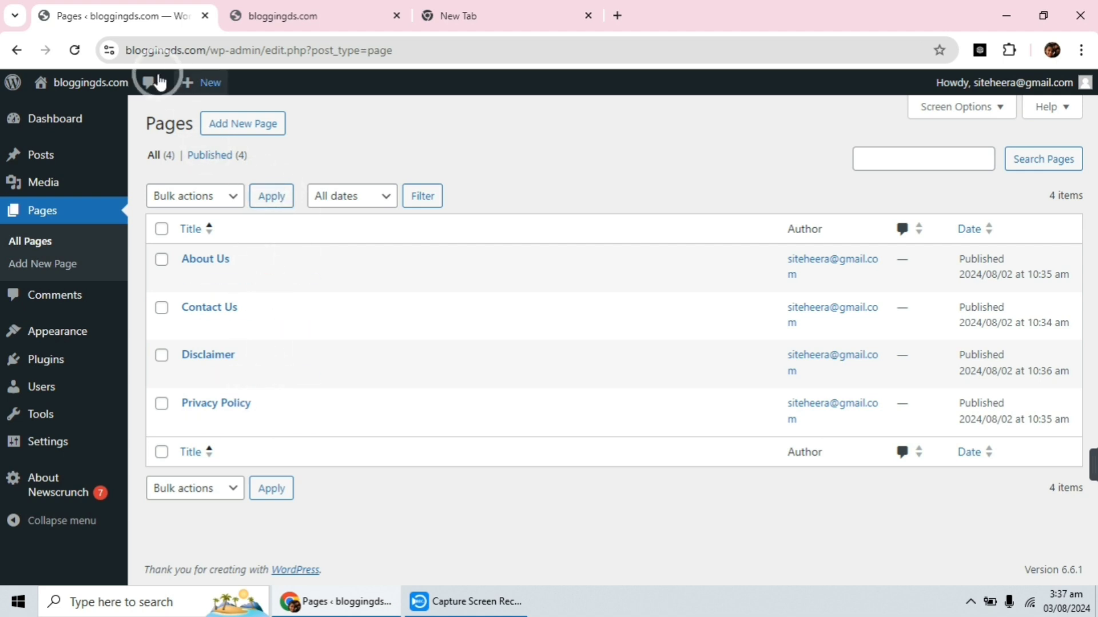
View the About Us and Contact Us pages on the live bloggingds.com site.
{"action": "left_click", "coordinate": [278, 21]}
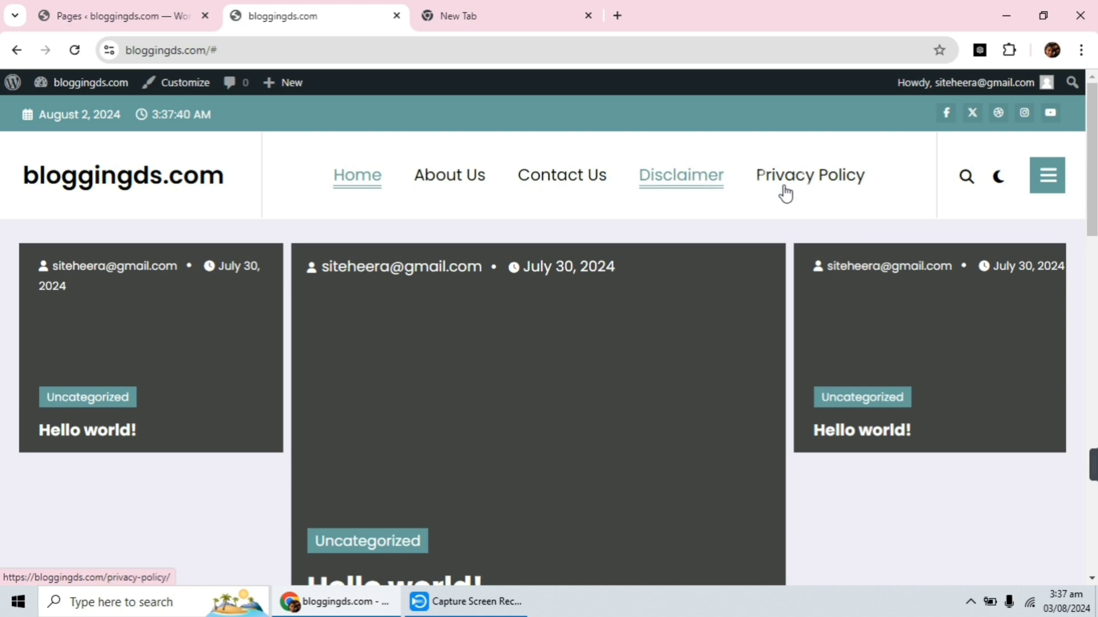
{"action": "left_click", "coordinate": [441, 178]}
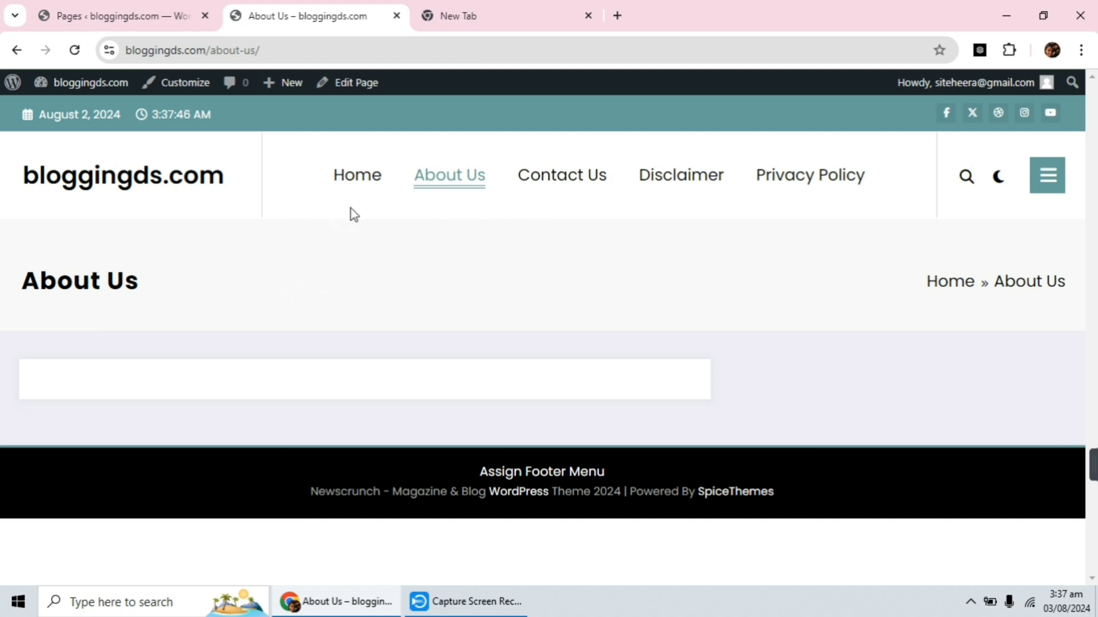
{"action": "left_click", "coordinate": [566, 183]}
{"action": "left_click", "coordinate": [198, 353]}
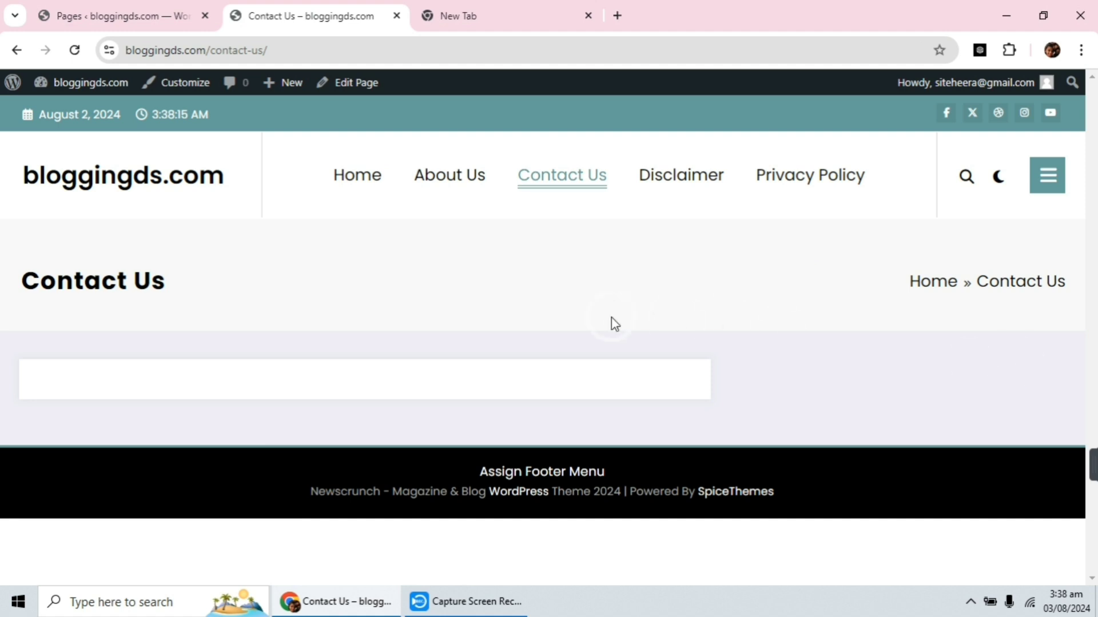
Return to the WordPress admin, open the post categories and name a new category "Affiliate Marketing".
{"action": "left_click", "coordinate": [124, 21]}
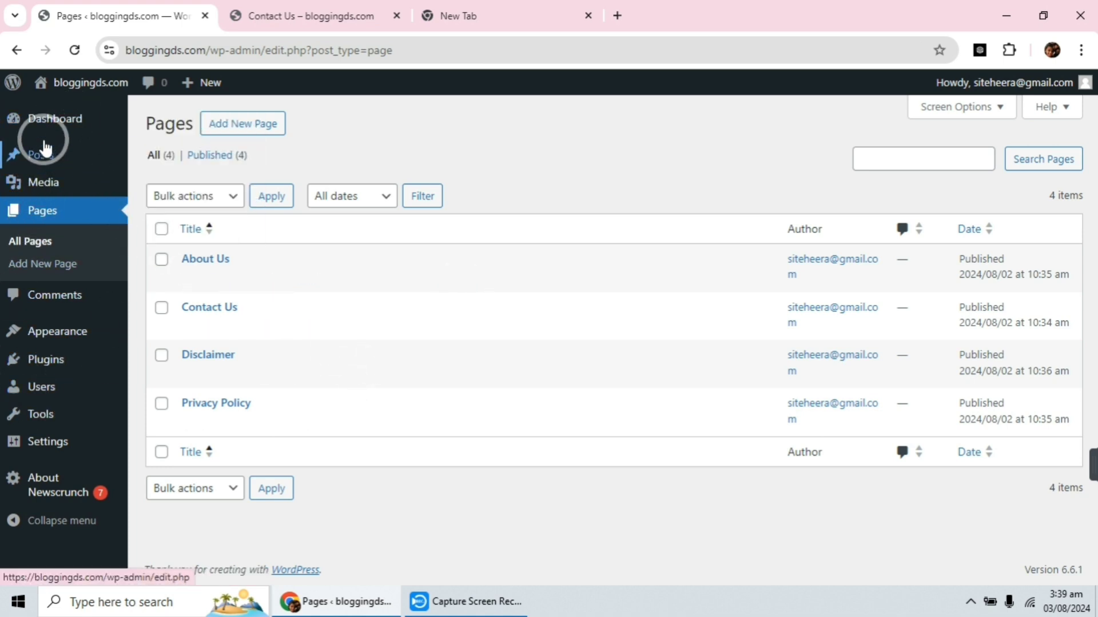
{"action": "mouse_move", "coordinate": [49, 123]}
{"action": "mouse_move", "coordinate": [46, 153]}
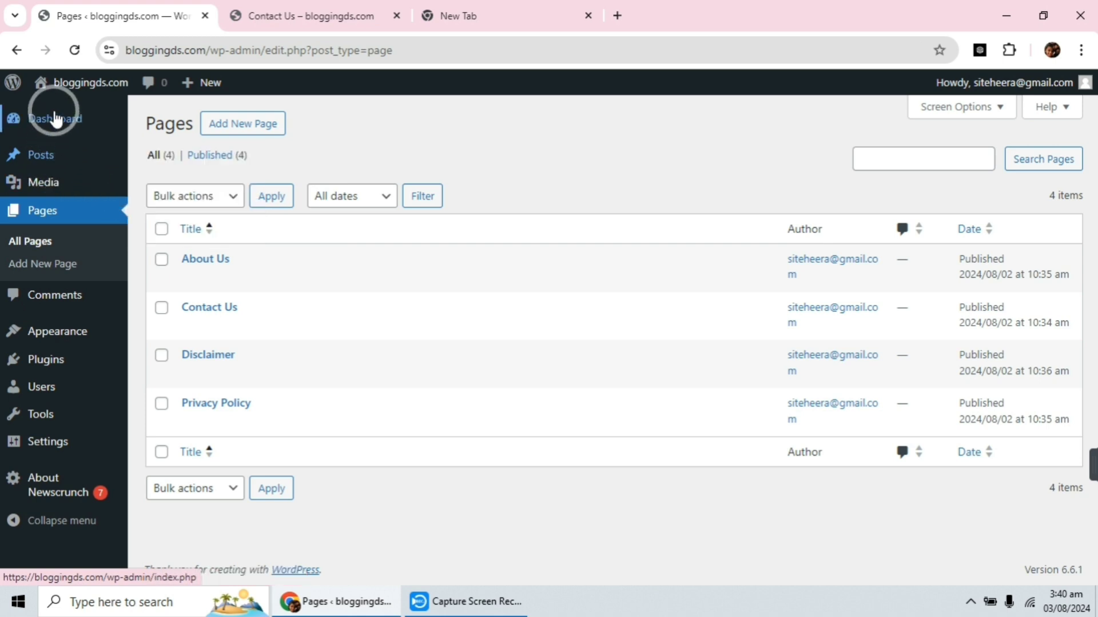
{"action": "mouse_move", "coordinate": [14, 162]}
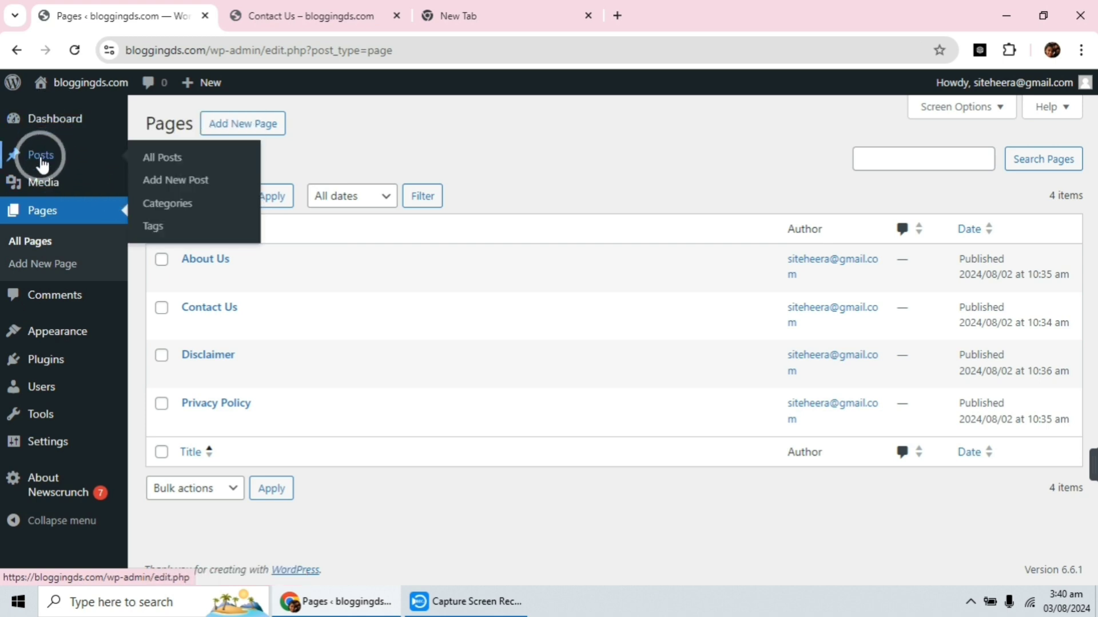
{"action": "left_click", "coordinate": [168, 204]}
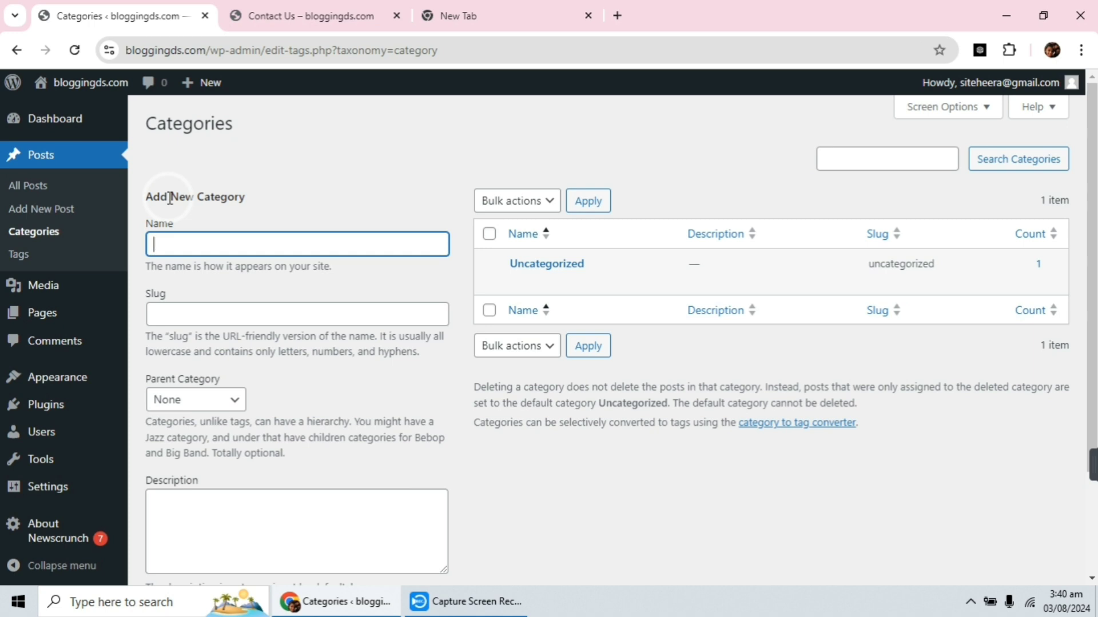
{"action": "left_click", "coordinate": [167, 243]}
{"action": "type", "text": "Affiliate Marketing"}
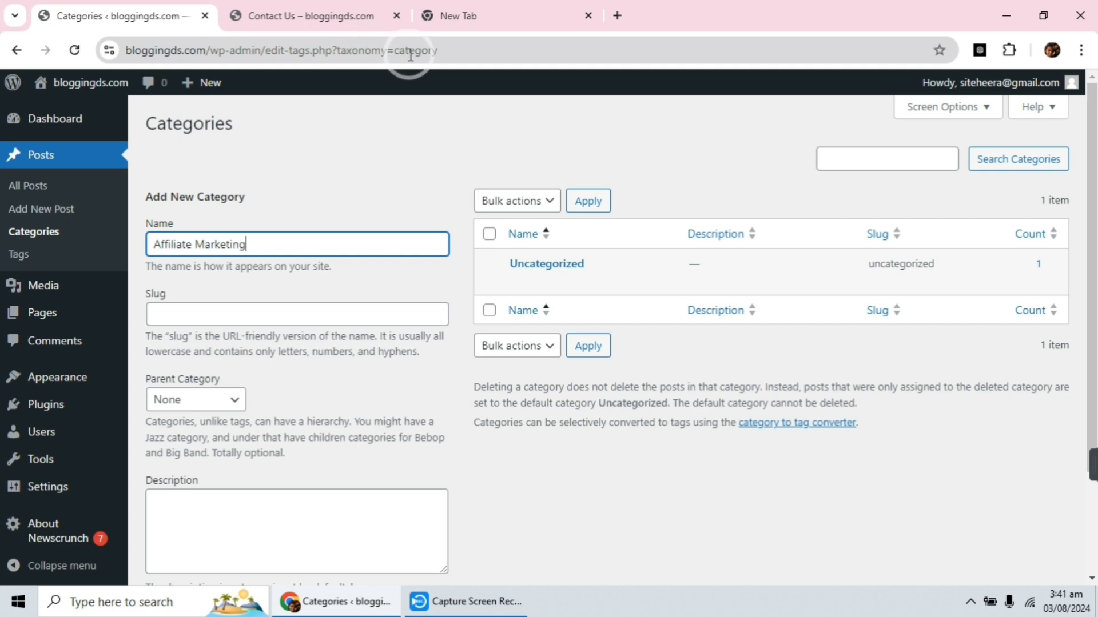
Set the new category's slug to "affiliate-marketing", based on a copy of its name.
{"action": "left_click", "coordinate": [278, 315]}
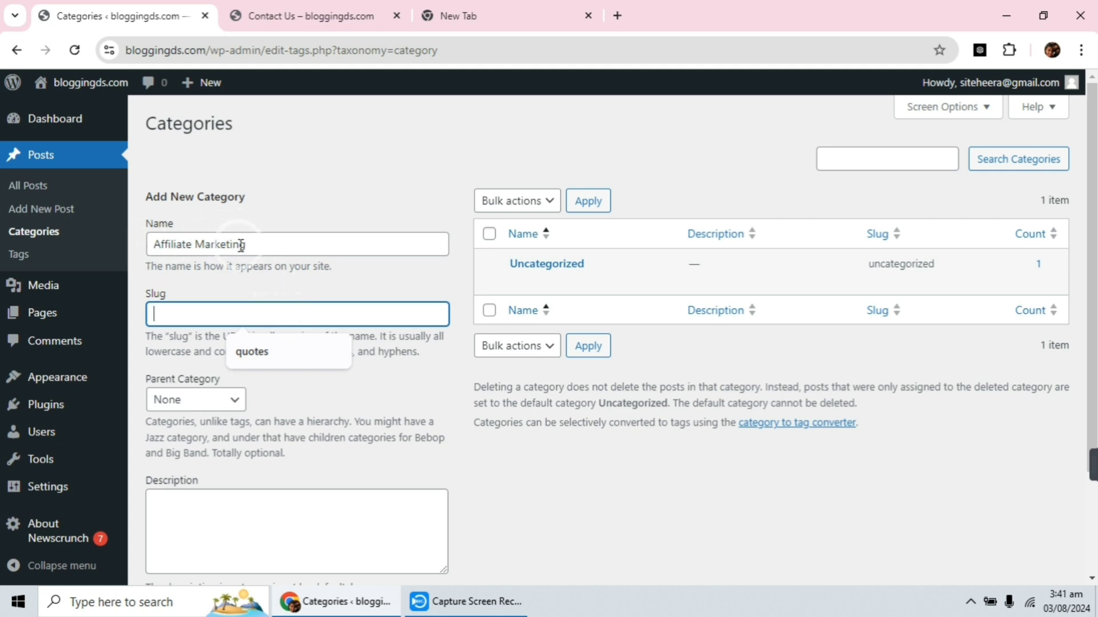
{"action": "left_click_drag", "start_coordinate": [247, 245], "coordinate": [145, 252]}
{"action": "key", "text": "ctrl+c"}
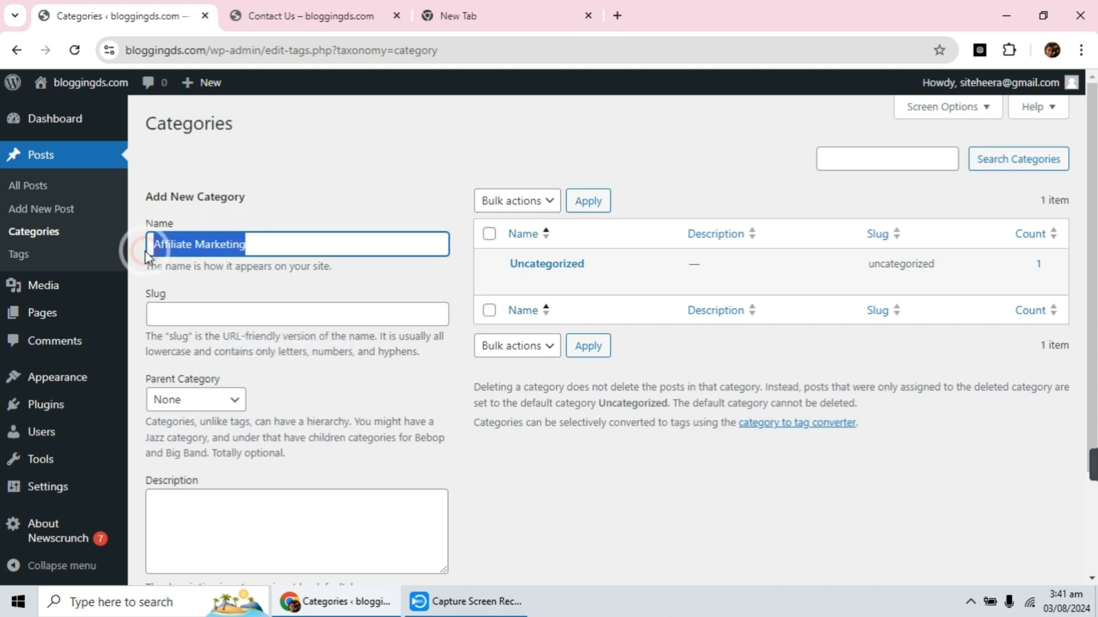
{"action": "left_click", "coordinate": [194, 313]}
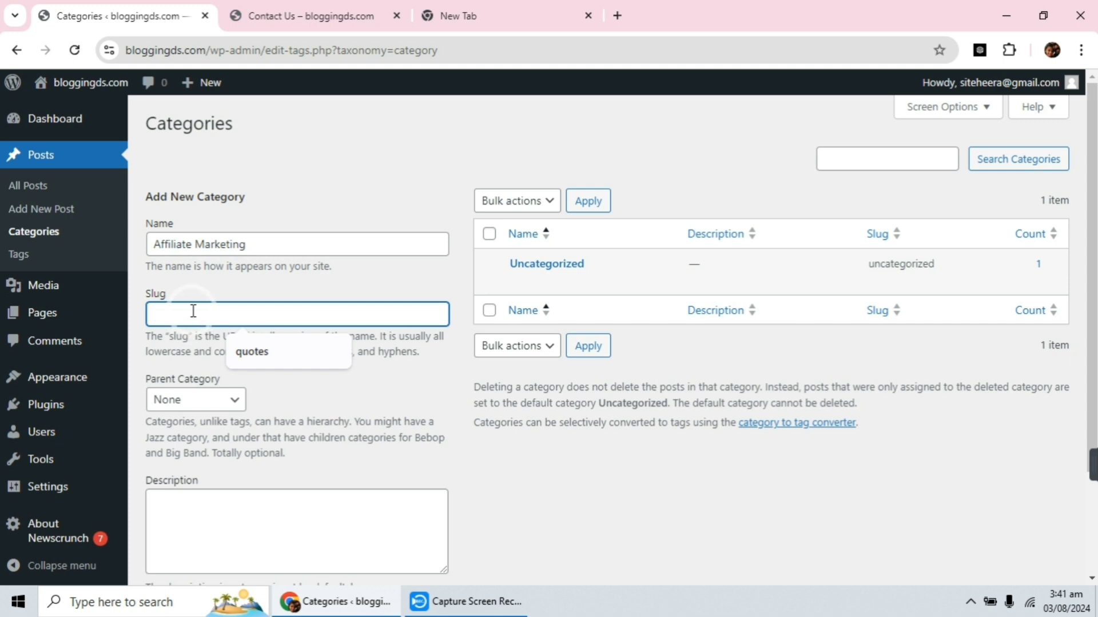
{"action": "key", "text": "ctrl+v"}
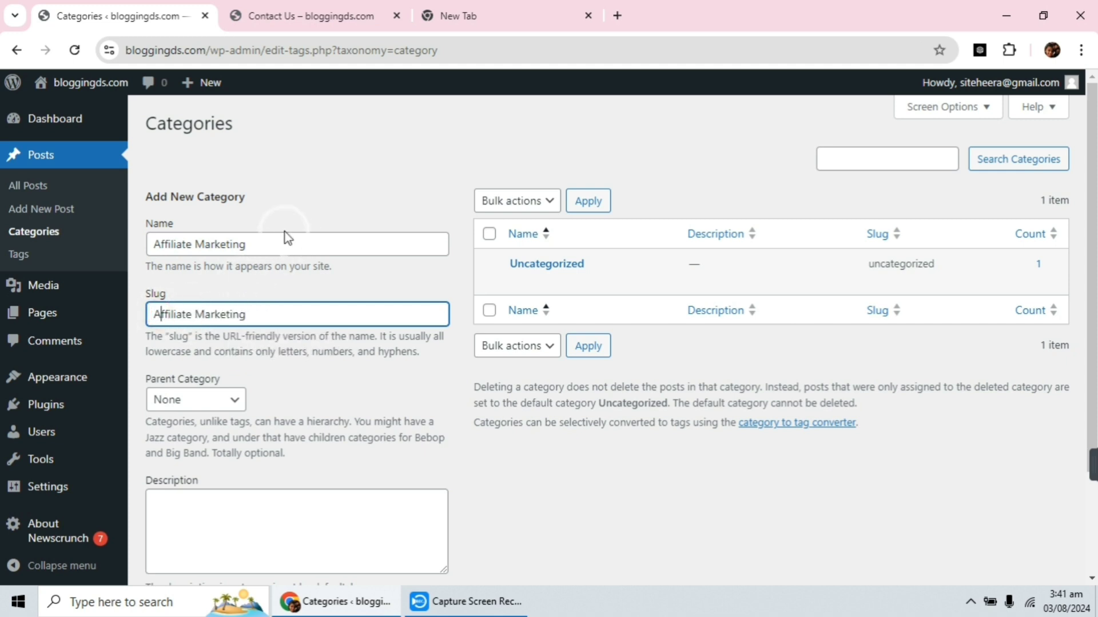
{"action": "key", "text": "BackSpace"}
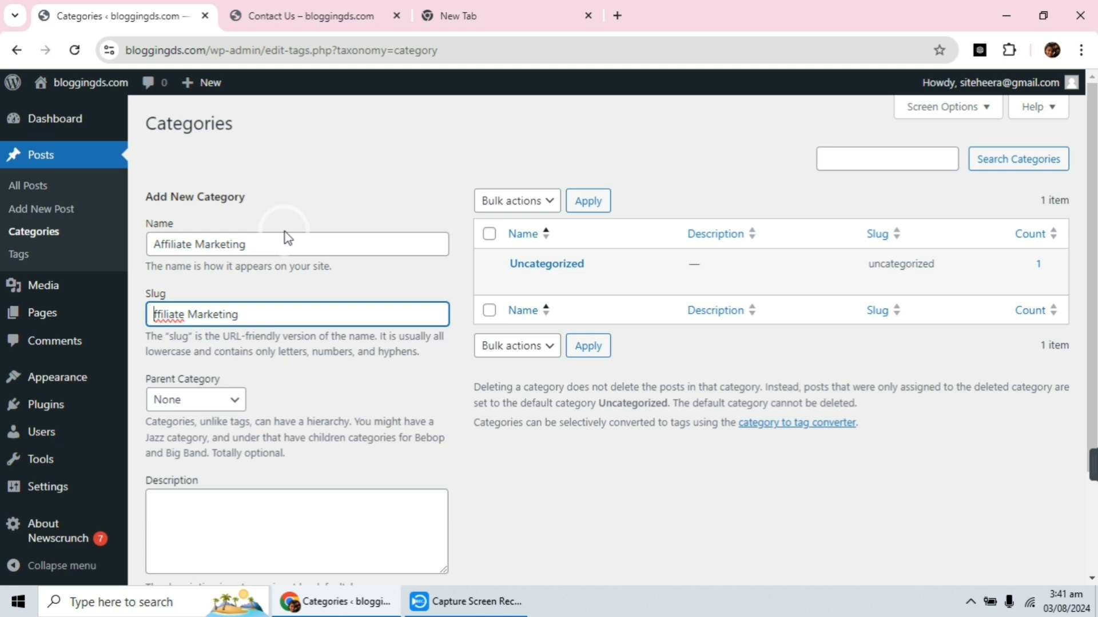
{"action": "type", "text": "a"}
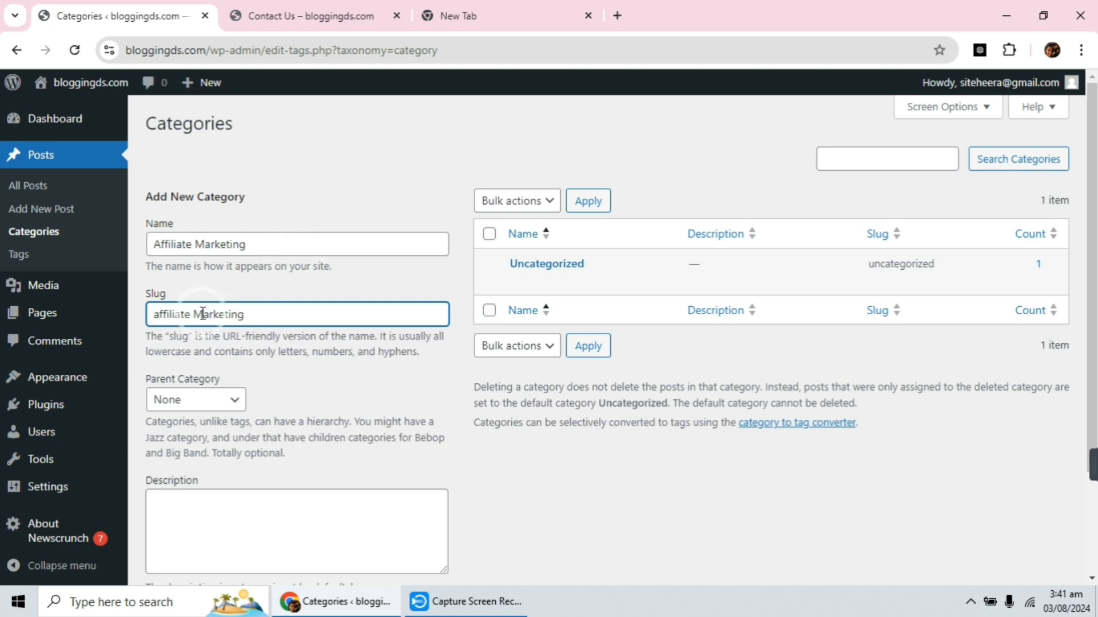
{"action": "key", "text": "BackSpace"}
{"action": "type", "text": "m"}
{"action": "left_click", "coordinate": [192, 314]}
{"action": "key", "text": "BackSpace"}
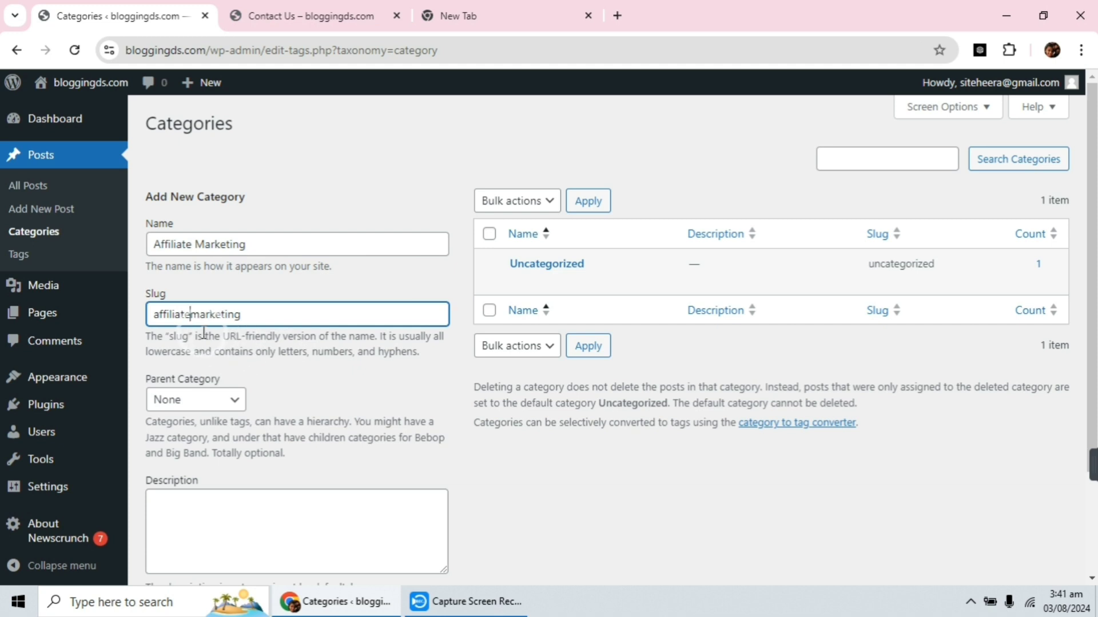
{"action": "left_click", "coordinate": [189, 315]}
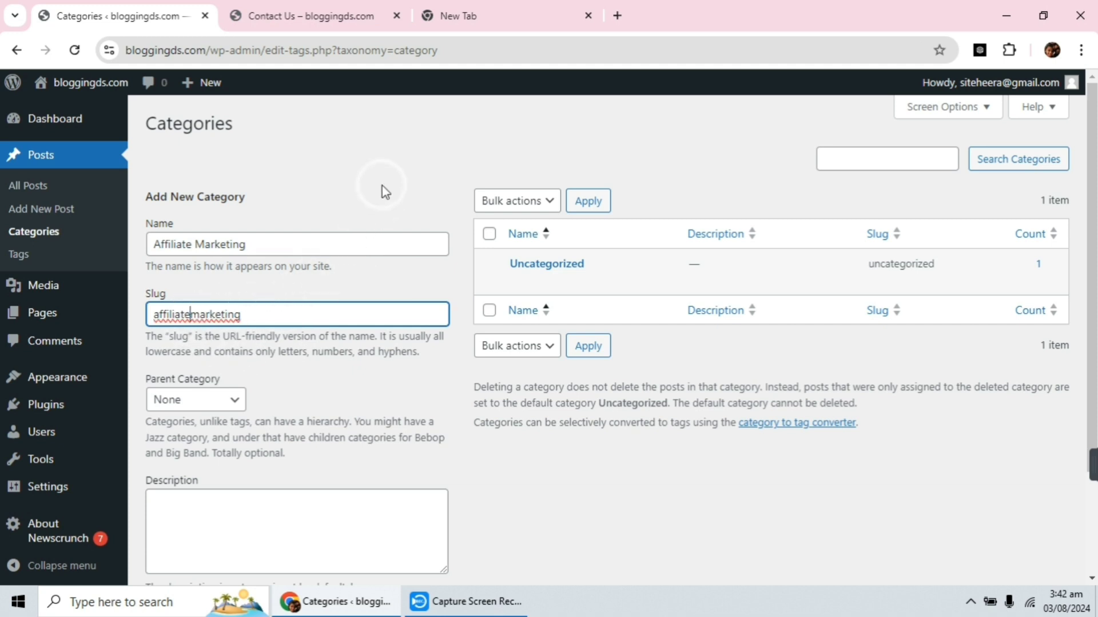
{"action": "type", "text": "-"}
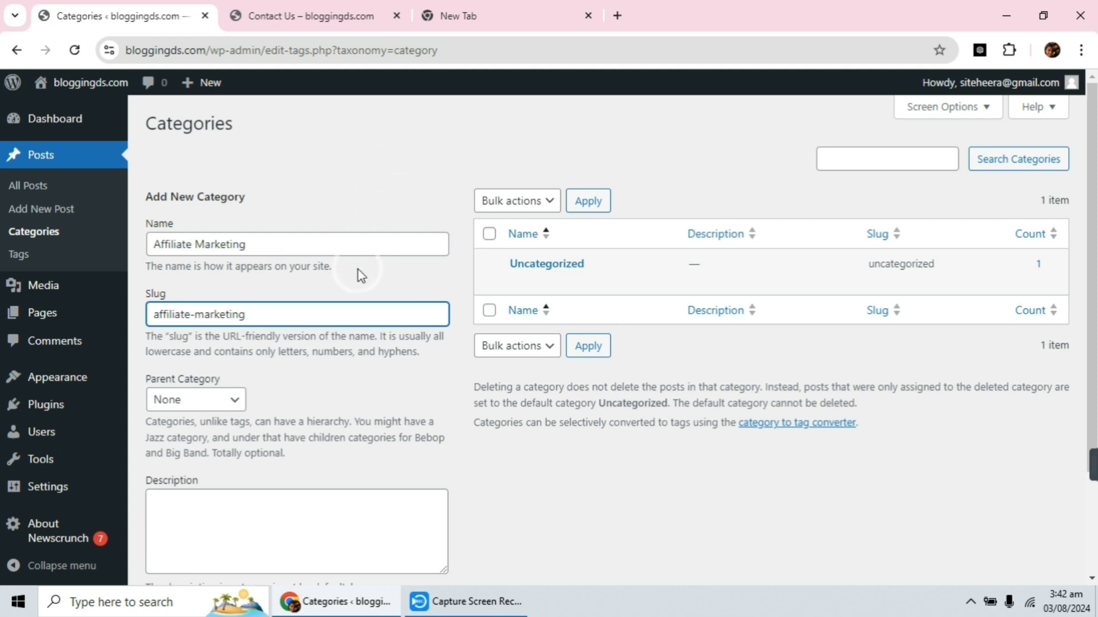
{"action": "left_click", "coordinate": [330, 310]}
Add the Affiliate Marketing category with no parent and an empty description.
{"action": "scroll", "coordinate": [334, 295], "scroll_direction": "down", "scroll_amount": 2}
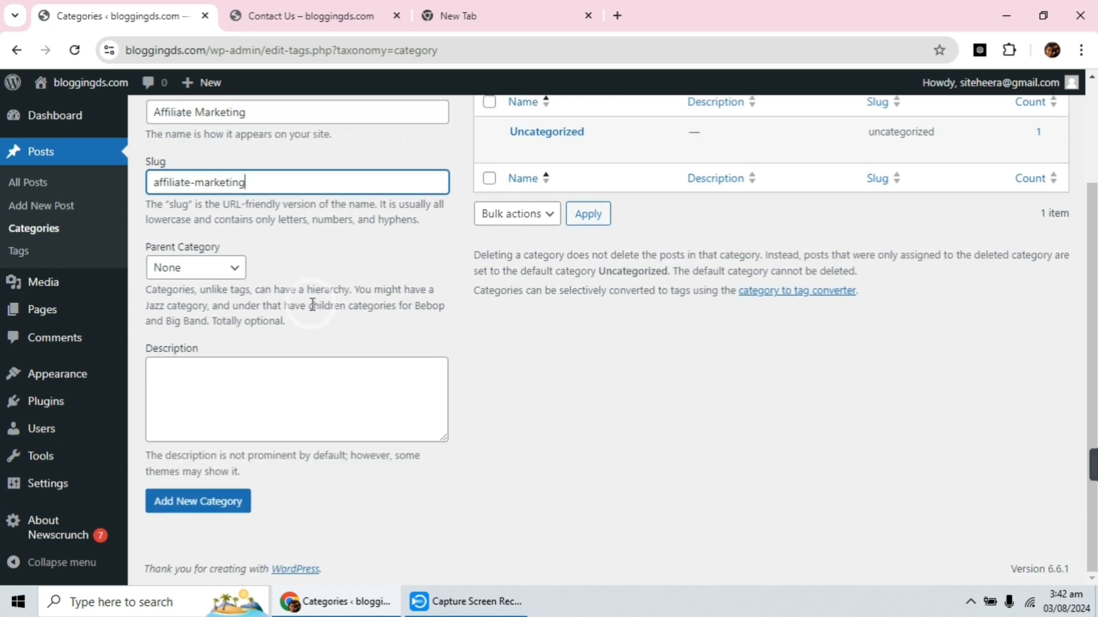
{"action": "left_click", "coordinate": [263, 381]}
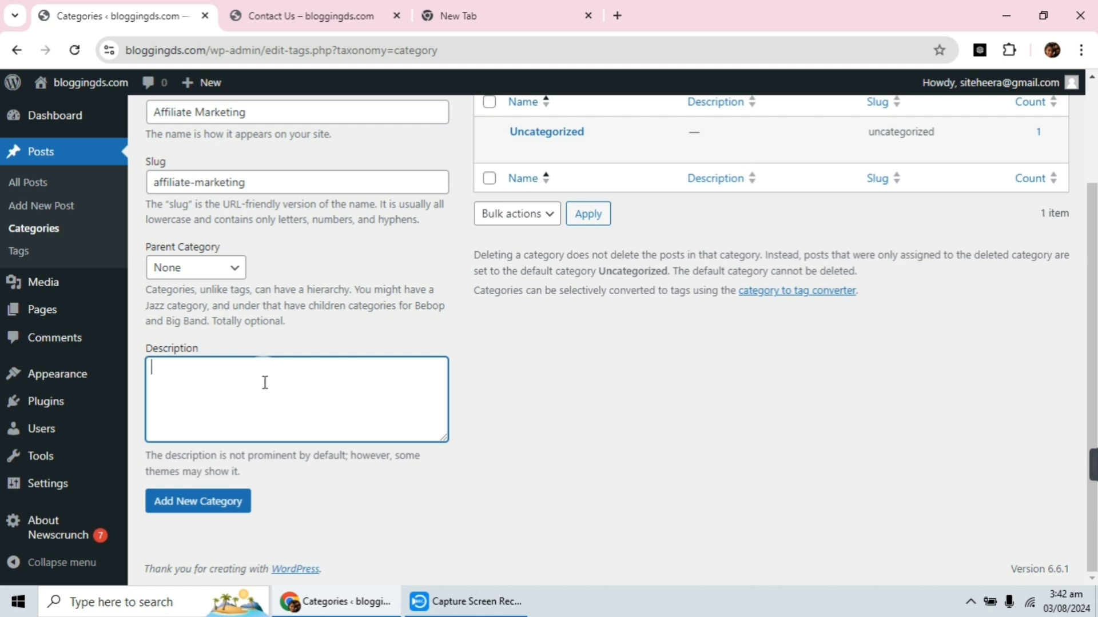
{"action": "left_click", "coordinate": [181, 507]}
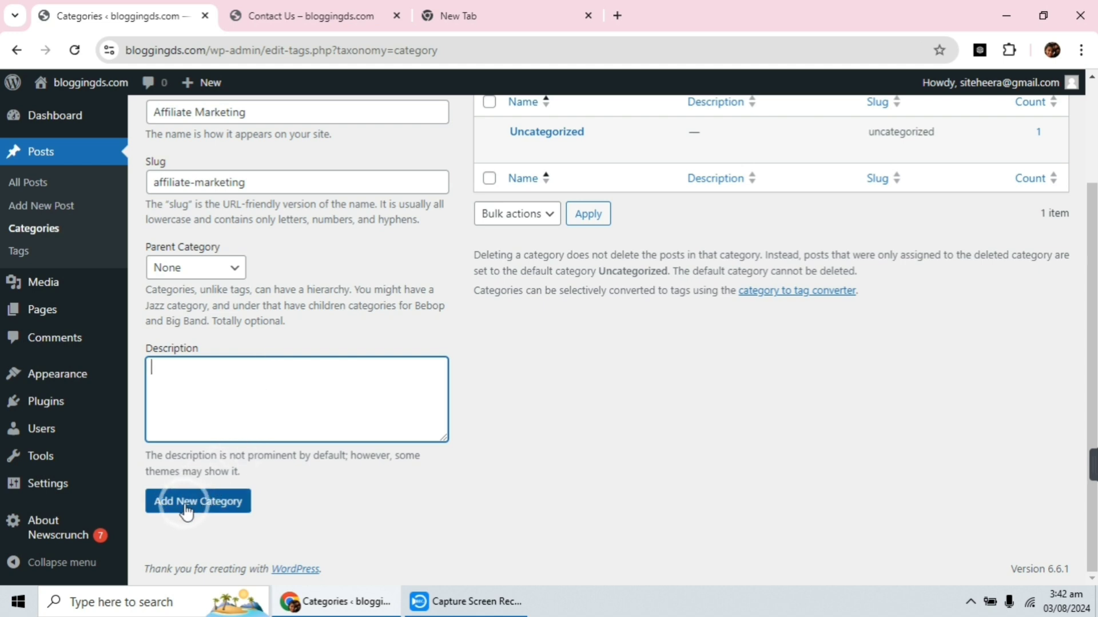
{"action": "left_click", "coordinate": [185, 509]}
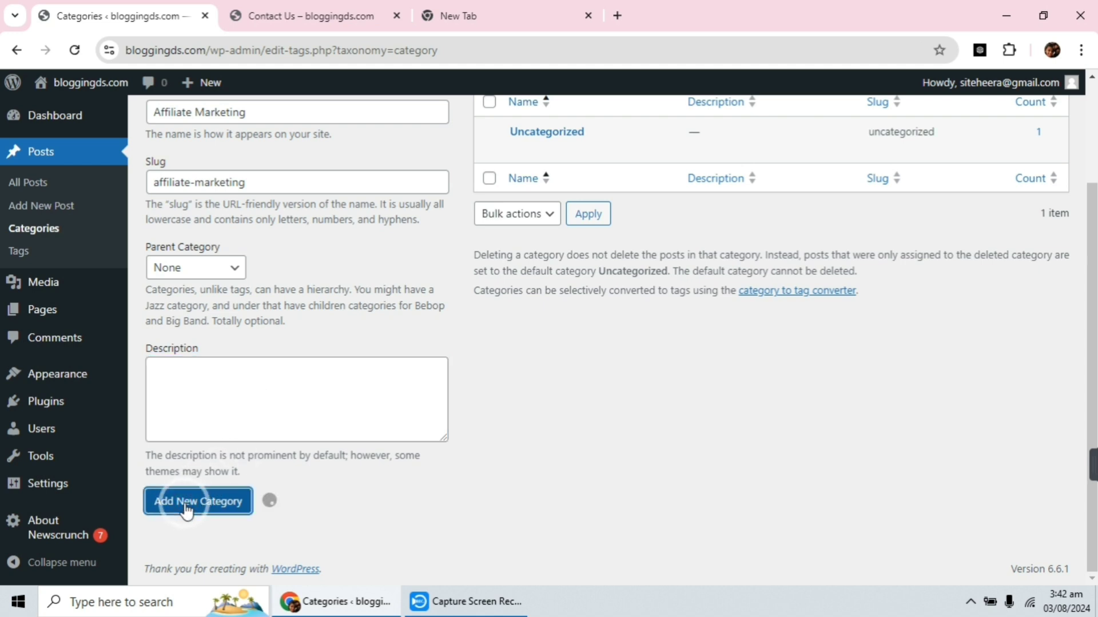
{"action": "scroll", "coordinate": [474, 391], "scroll_direction": "up", "scroll_amount": 2}
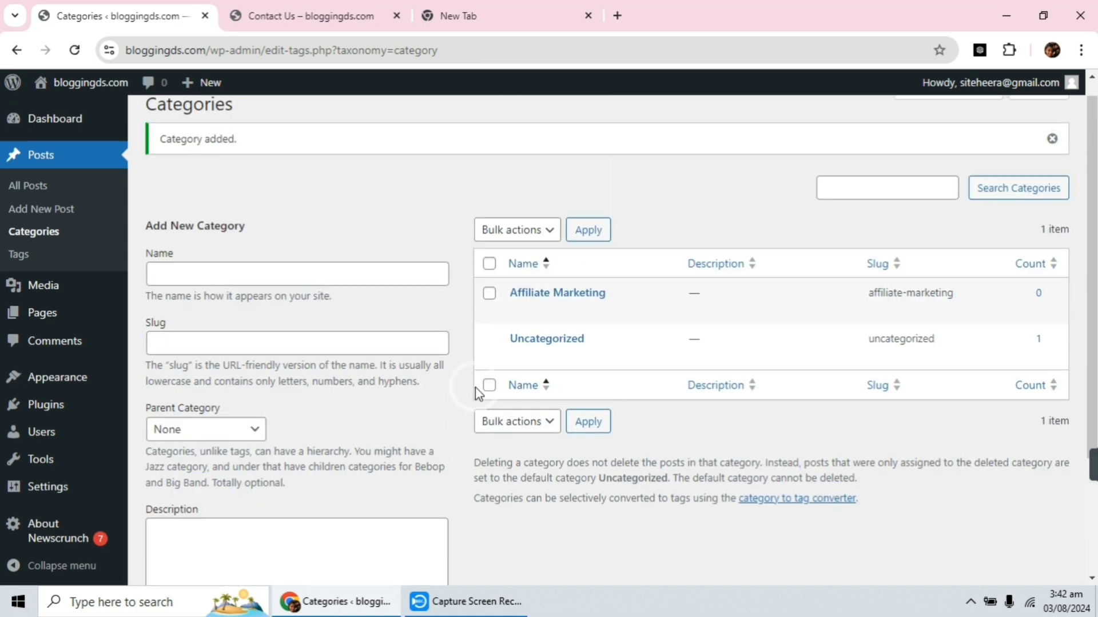
{"action": "scroll", "coordinate": [380, 407], "scroll_direction": "down", "scroll_amount": 2}
{"action": "scroll", "coordinate": [368, 392], "scroll_direction": "up", "scroll_amount": 3}
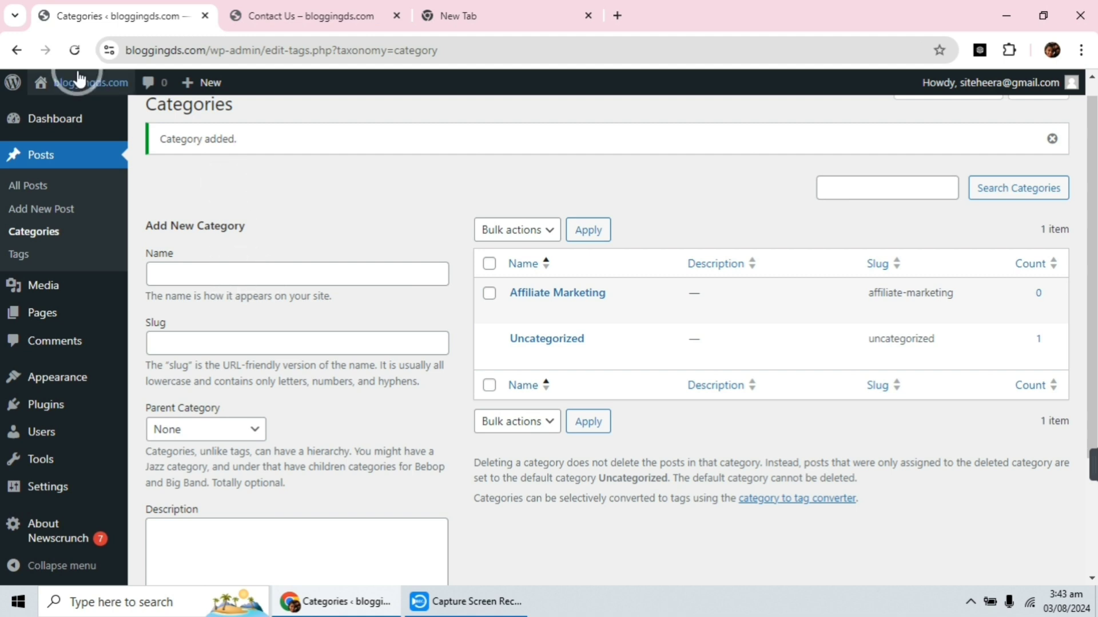
Add another post category named "Blogging" with the slug "blogging".
{"action": "left_click", "coordinate": [234, 270]}
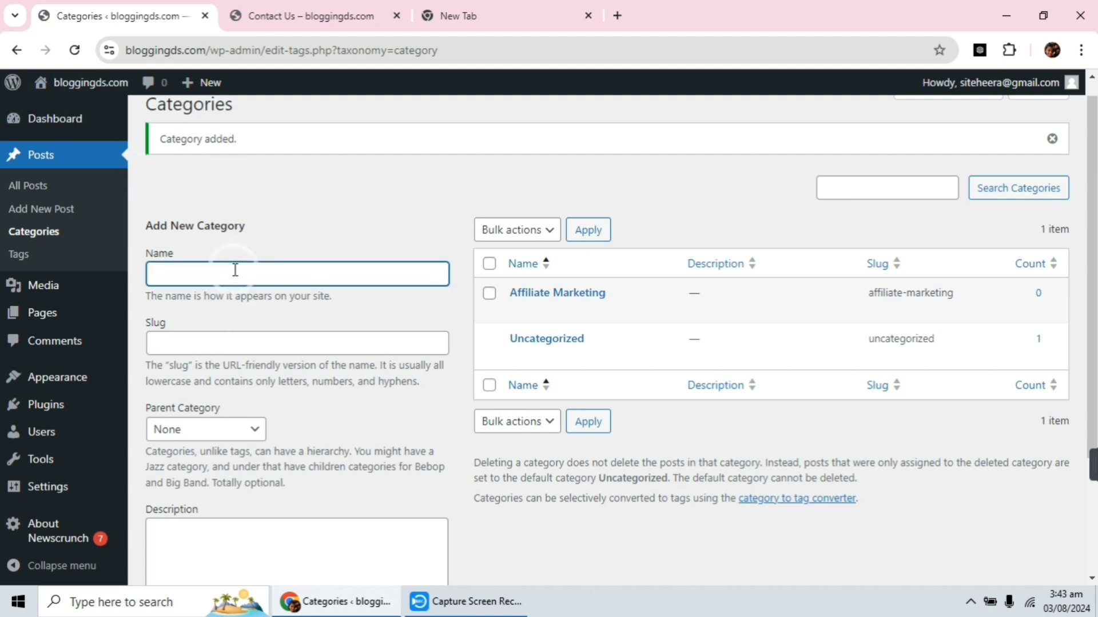
{"action": "type", "text": "Blogging"}
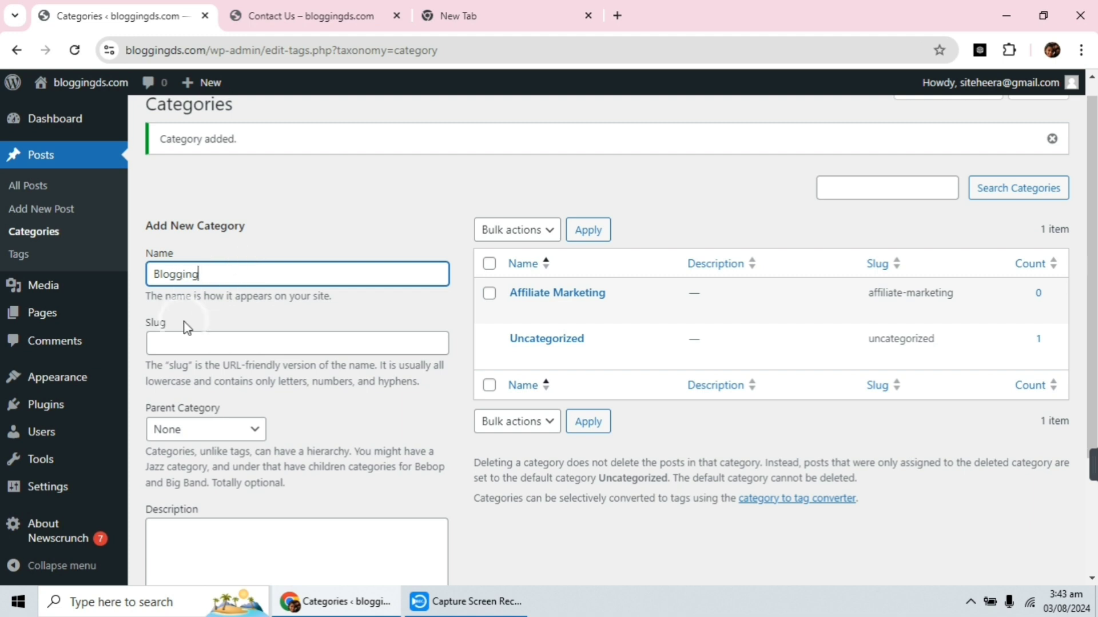
{"action": "left_click_drag", "start_coordinate": [231, 270], "coordinate": [127, 266]}
{"action": "key", "text": "ctrl+c"}
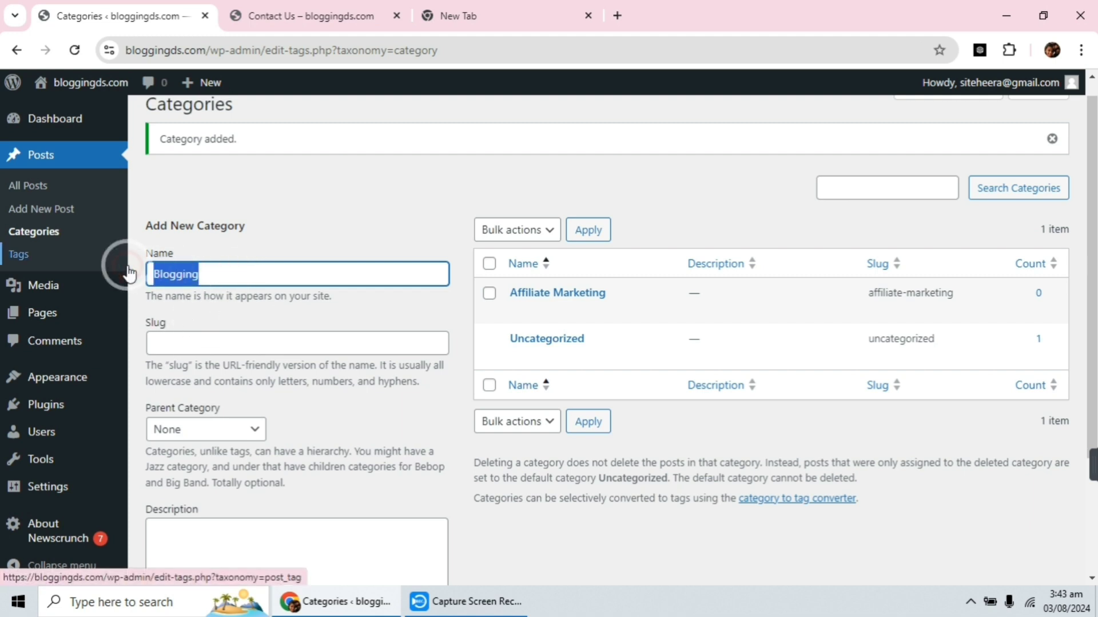
{"action": "left_click", "coordinate": [189, 341]}
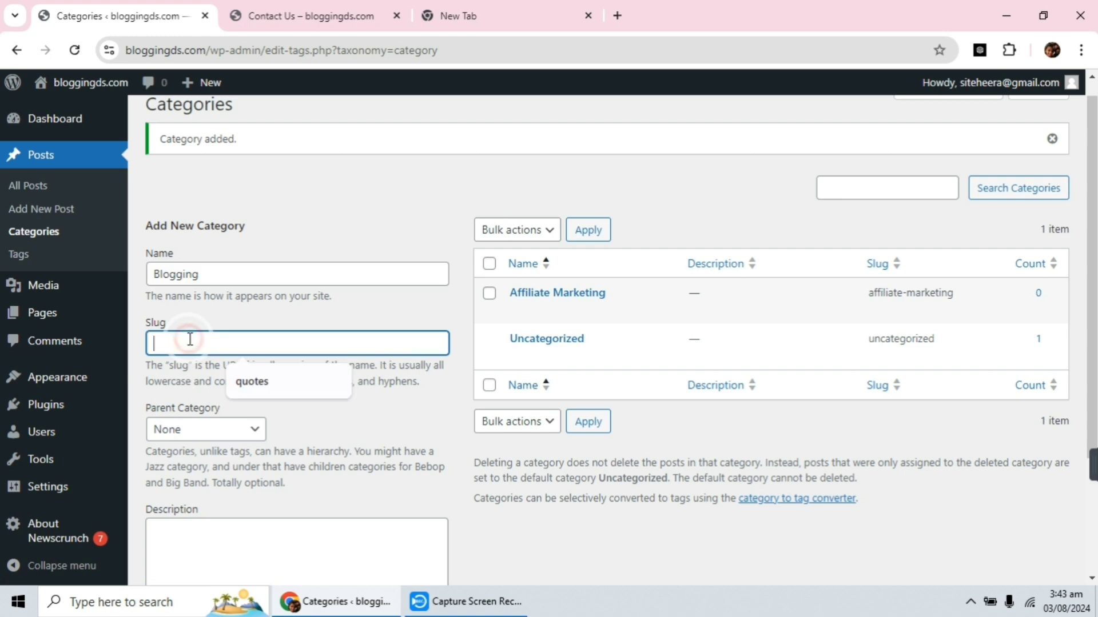
{"action": "key", "text": "ctrl+v"}
{"action": "left_click", "coordinate": [160, 343]}
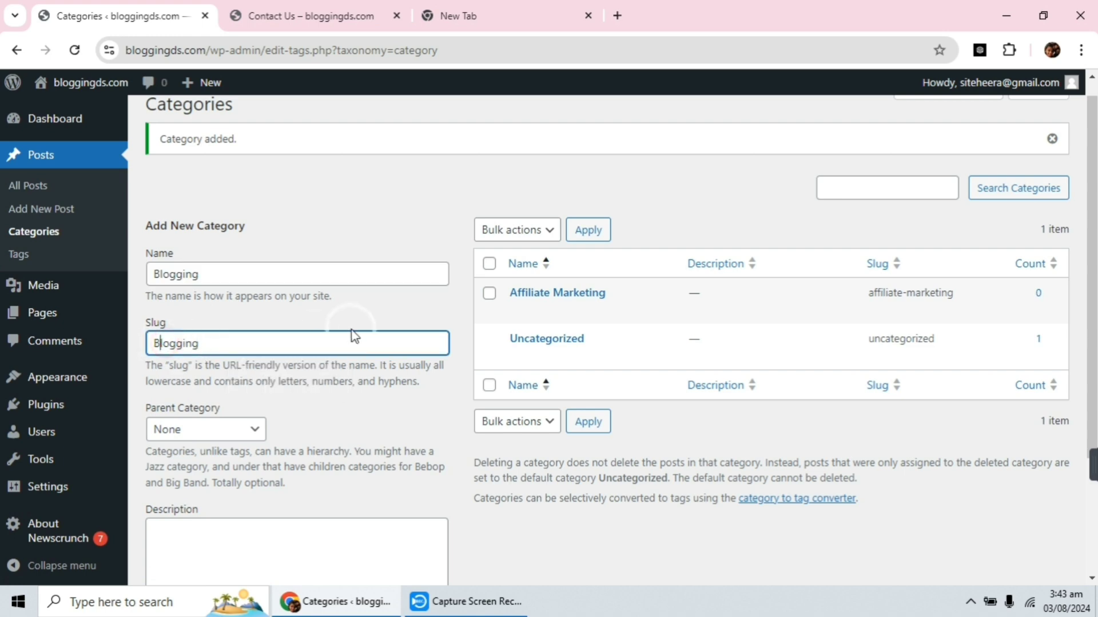
{"action": "key", "text": "BackSpace"}
{"action": "type", "text": "b"}
{"action": "scroll", "coordinate": [351, 337], "scroll_direction": "down", "scroll_amount": 3}
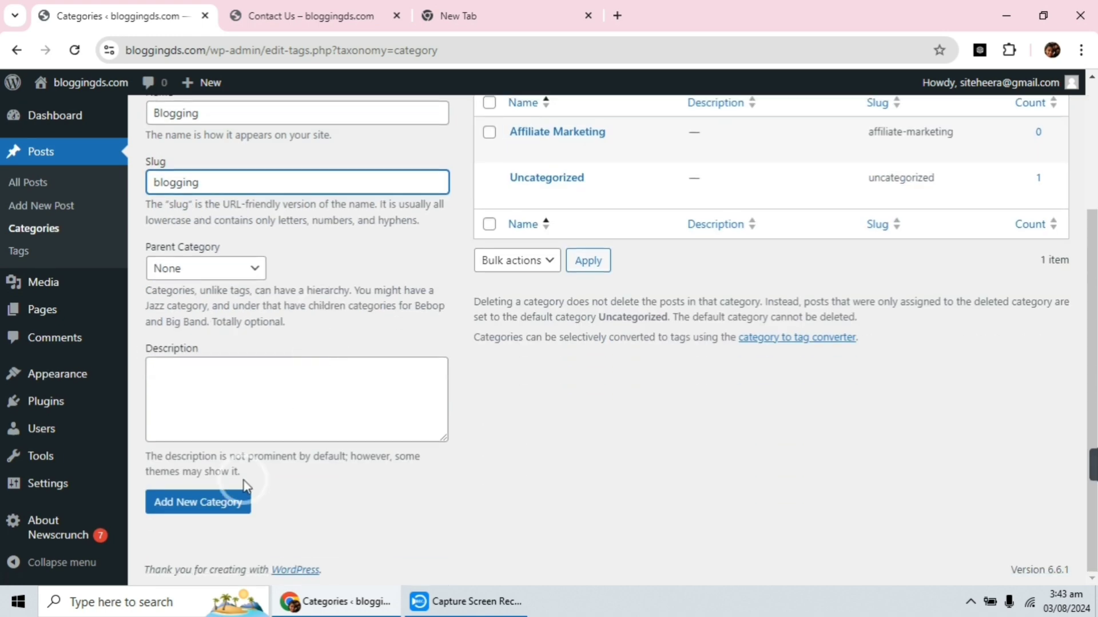
{"action": "left_click", "coordinate": [193, 512]}
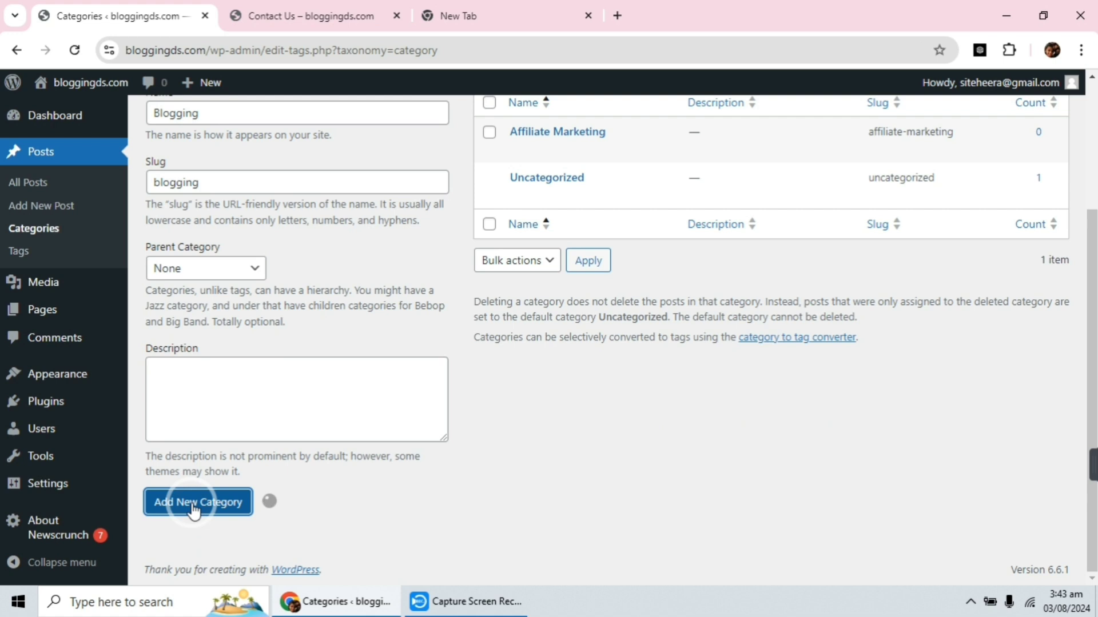
{"action": "scroll", "coordinate": [367, 360], "scroll_direction": "up", "scroll_amount": 3}
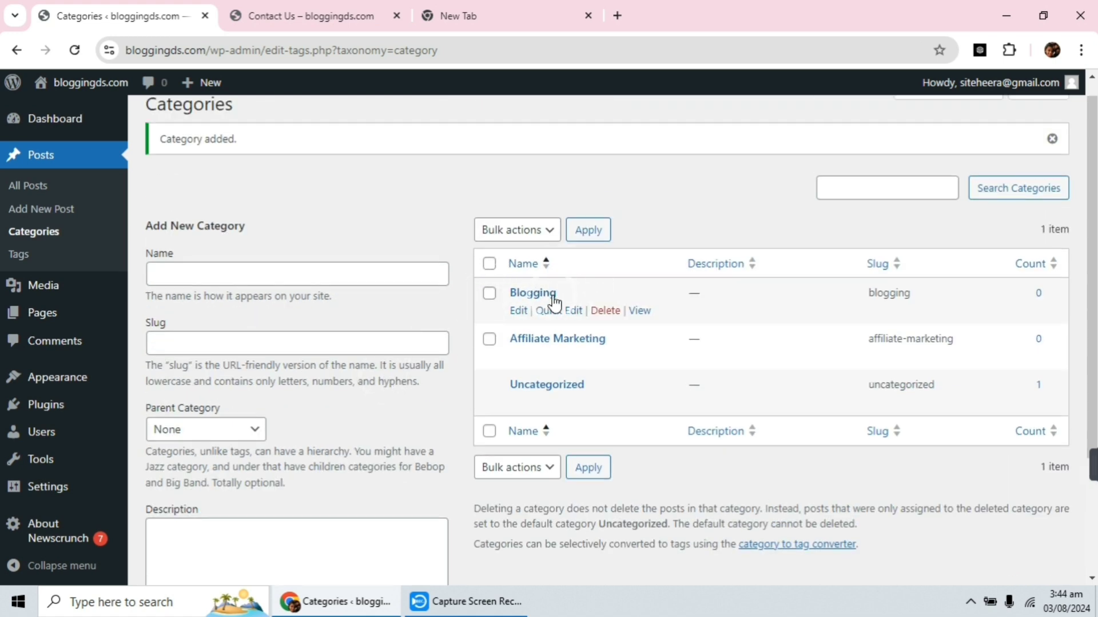
Name the next new category "E commerce", using the spelling suggestion to correct the second word.
{"action": "left_click", "coordinate": [259, 269]}
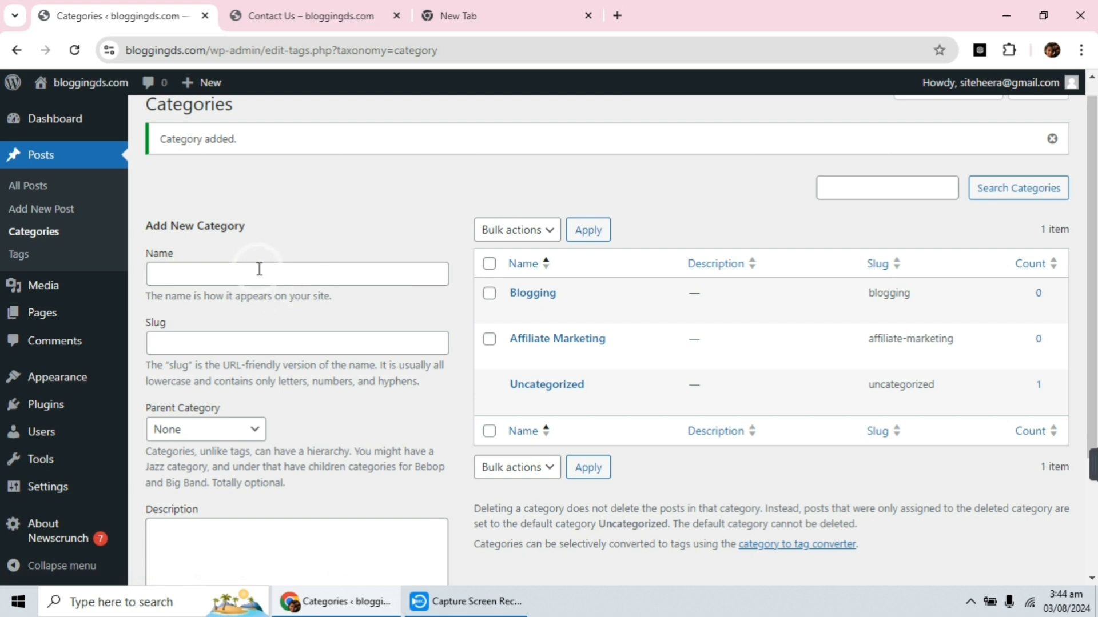
{"action": "left_click", "coordinate": [259, 269]}
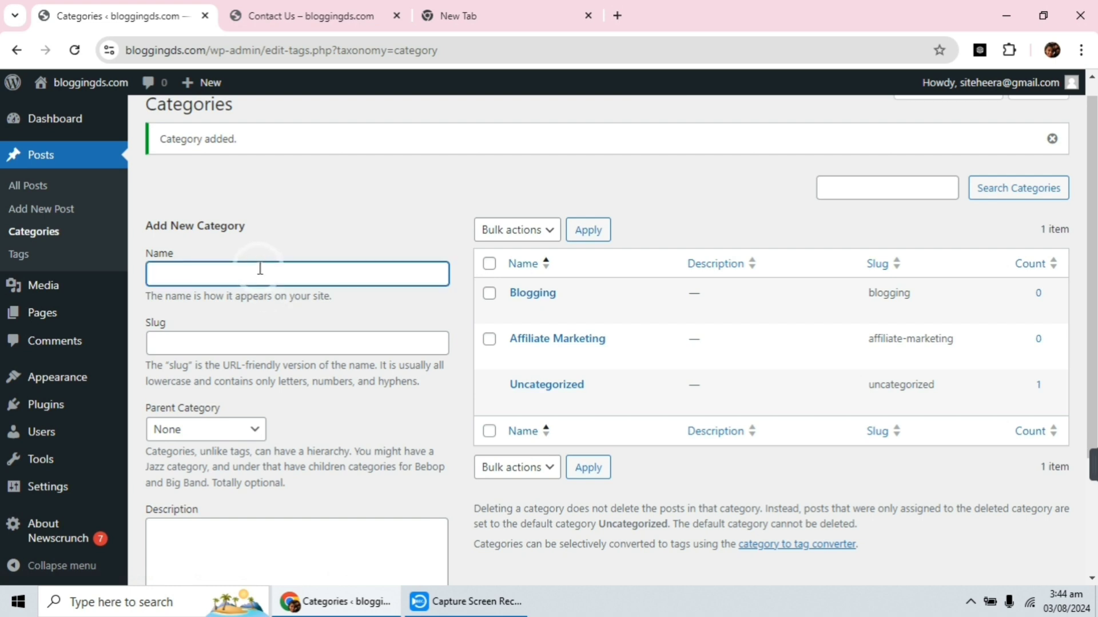
{"action": "type", "text": "E commerece"}
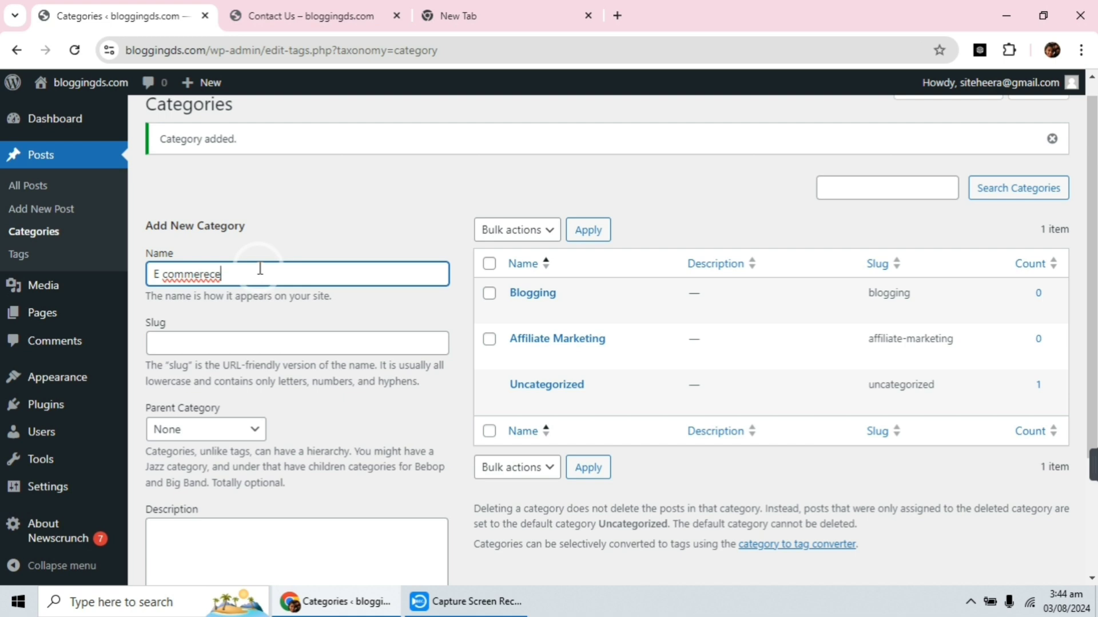
{"action": "right_click", "coordinate": [194, 273]}
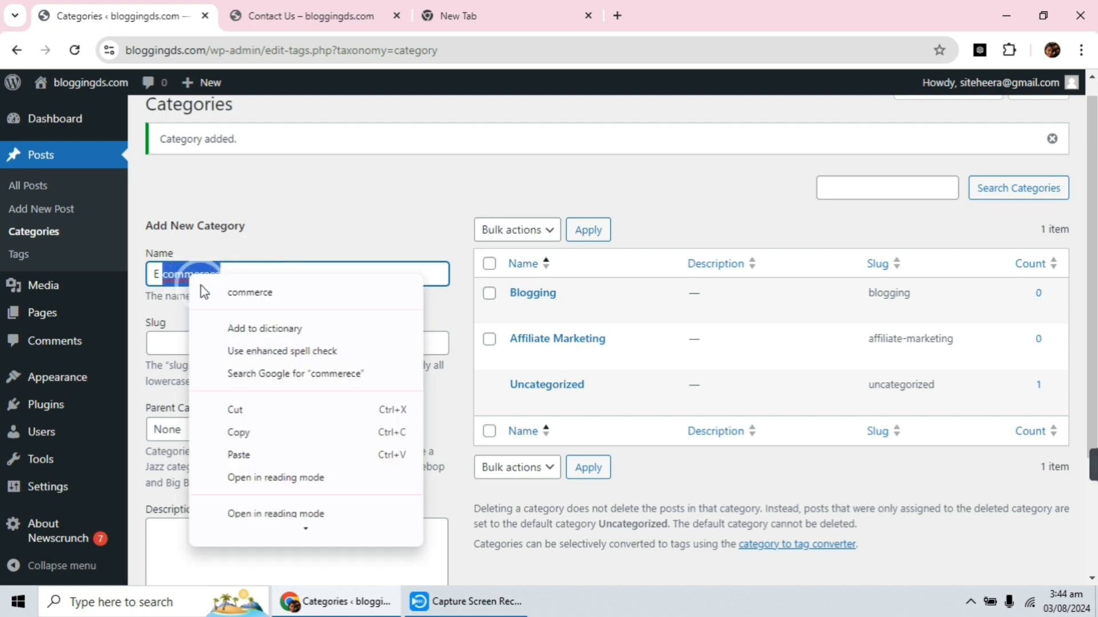
{"action": "left_click", "coordinate": [206, 292]}
Set the E commerce category's slug to "e-commerce", based on a copy of its name, and add the category without a parent.
{"action": "left_click_drag", "start_coordinate": [220, 275], "coordinate": [141, 286]}
{"action": "key", "text": "ctrl+c"}
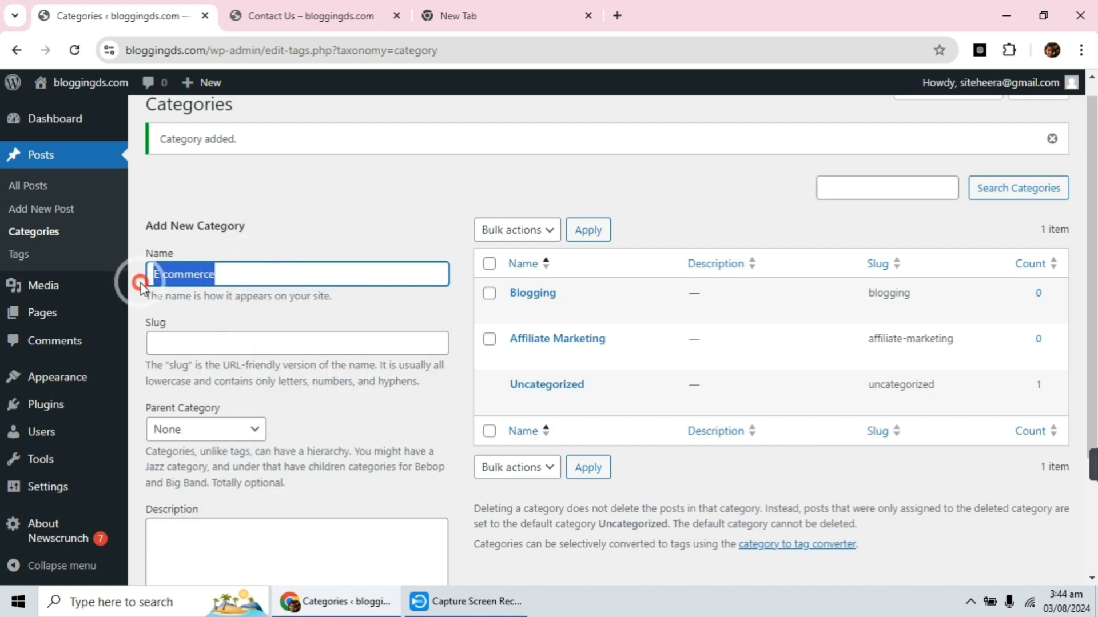
{"action": "left_click", "coordinate": [178, 345]}
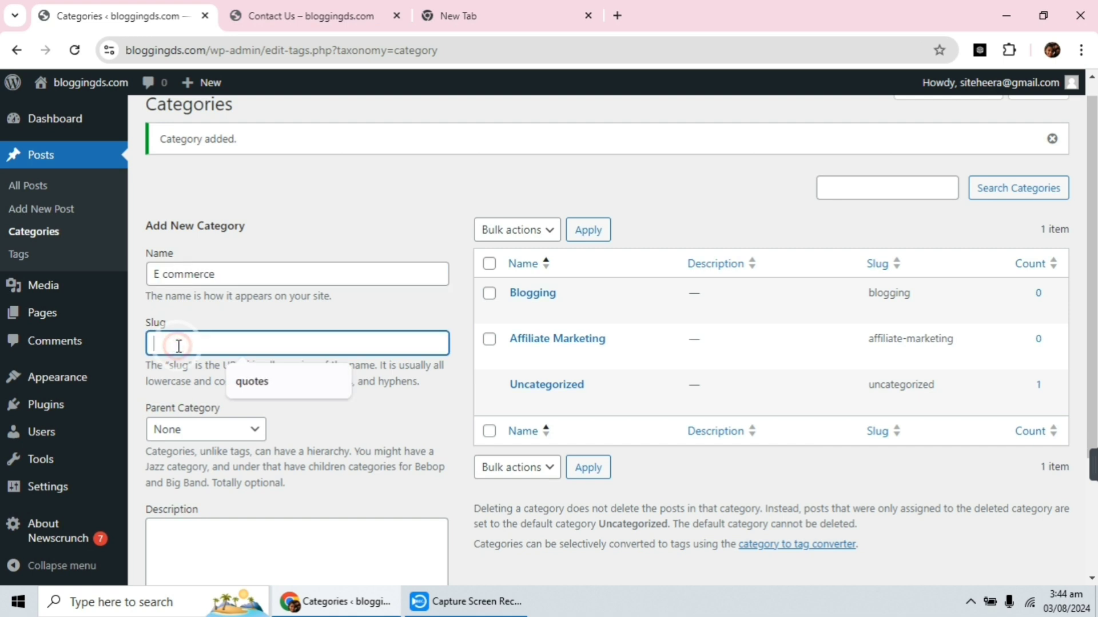
{"action": "key", "text": "ctrl+v"}
{"action": "left_click", "coordinate": [155, 343]}
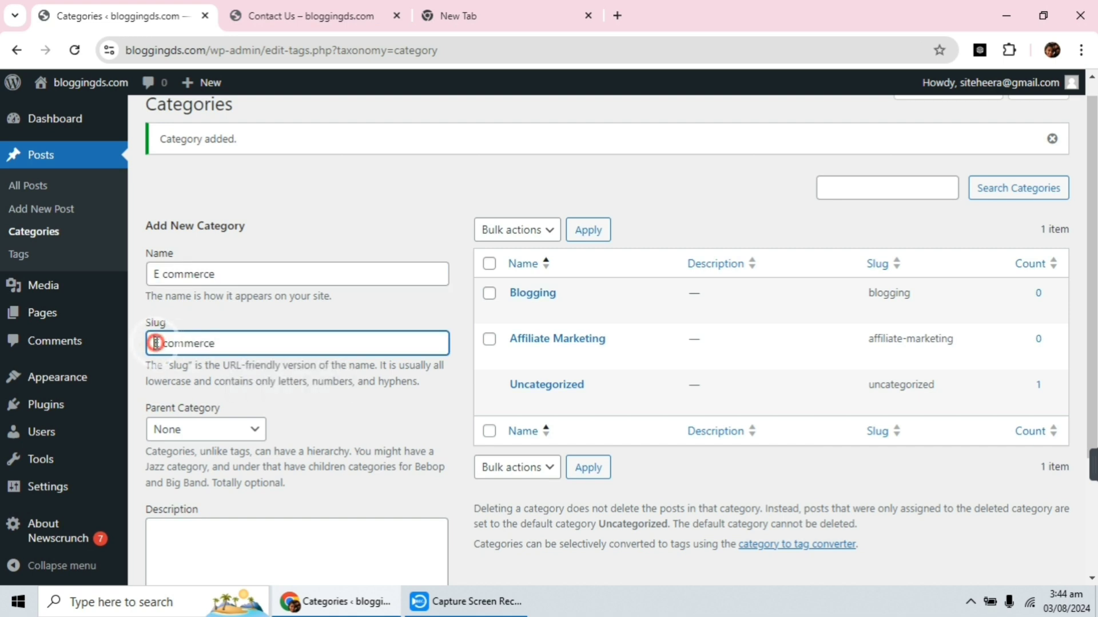
{"action": "key", "text": "Delete"}
{"action": "key", "text": "BackSpace"}
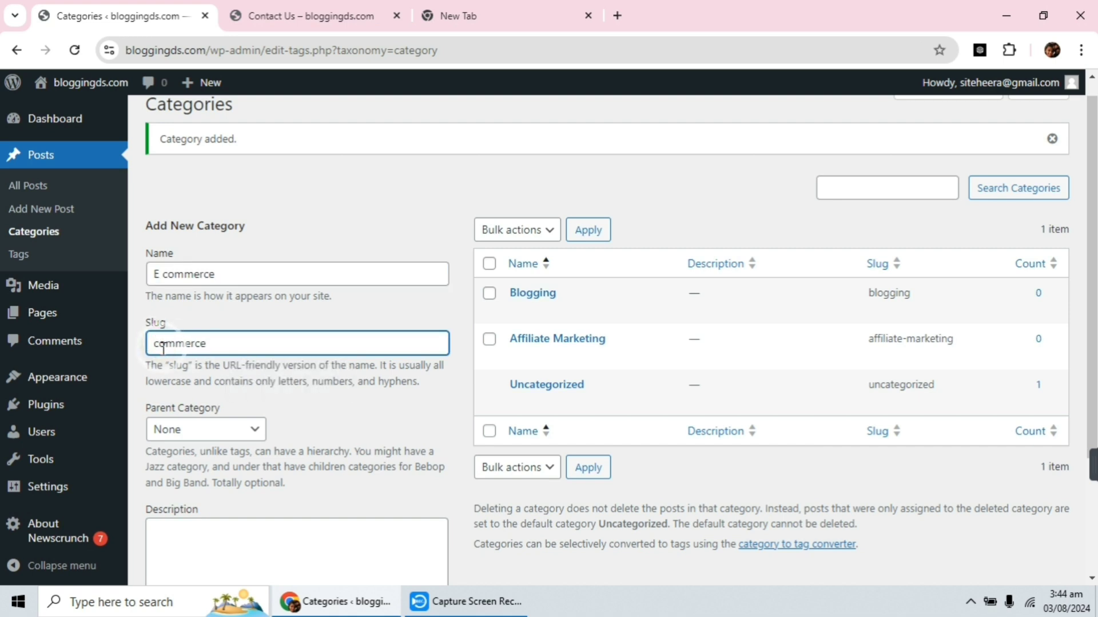
{"action": "type", "text": "e-"}
{"action": "scroll", "coordinate": [257, 338], "scroll_direction": "down", "scroll_amount": 3}
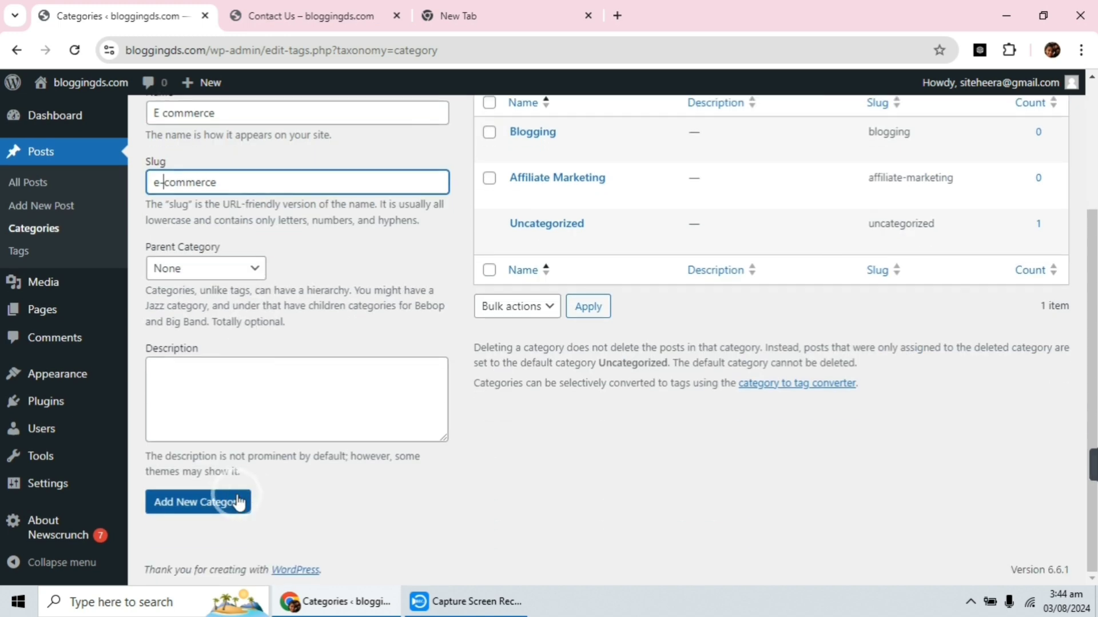
{"action": "left_click", "coordinate": [238, 503]}
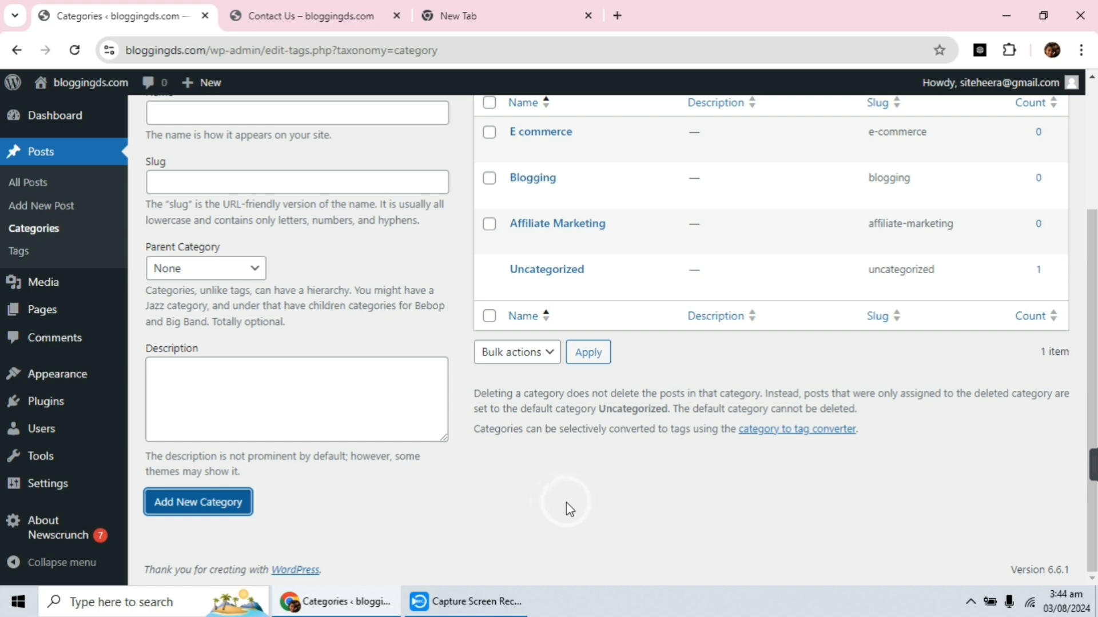
{"action": "scroll", "coordinate": [563, 339], "scroll_direction": "up", "scroll_amount": 3}
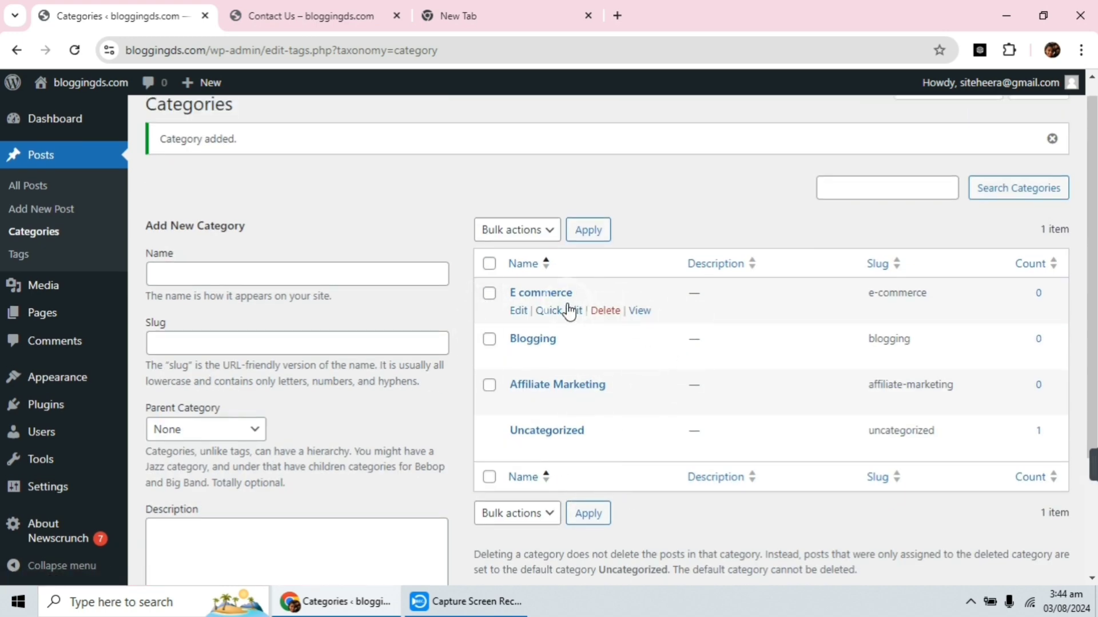
Switch to the live site, open its home page, and examine the header navigation, post sections and footer area.
{"action": "left_click", "coordinate": [301, 14]}
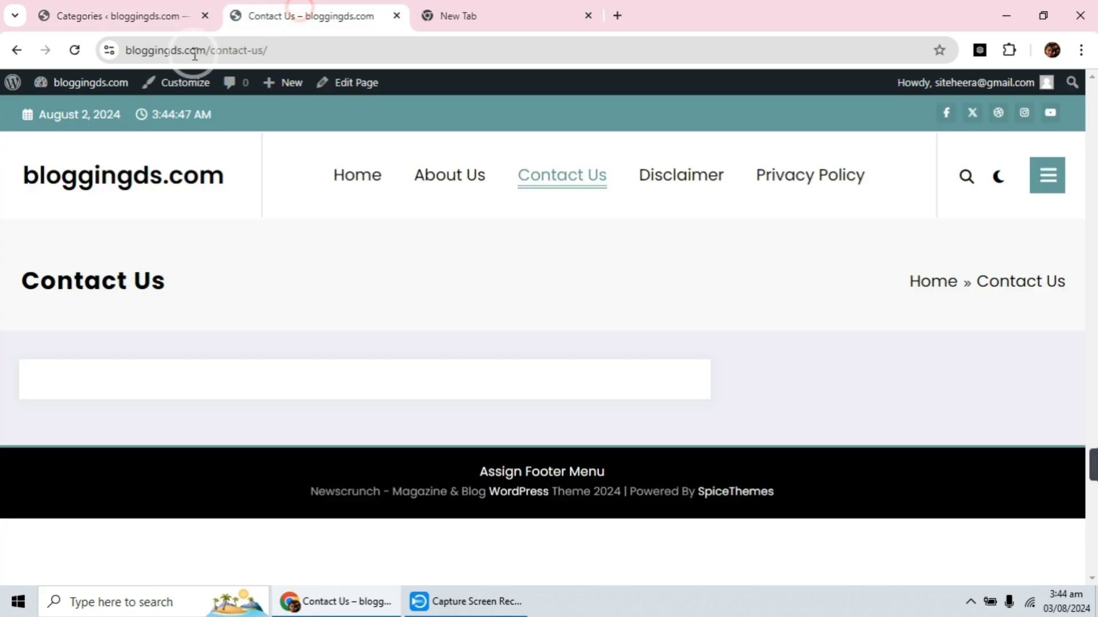
{"action": "left_click", "coordinate": [86, 179]}
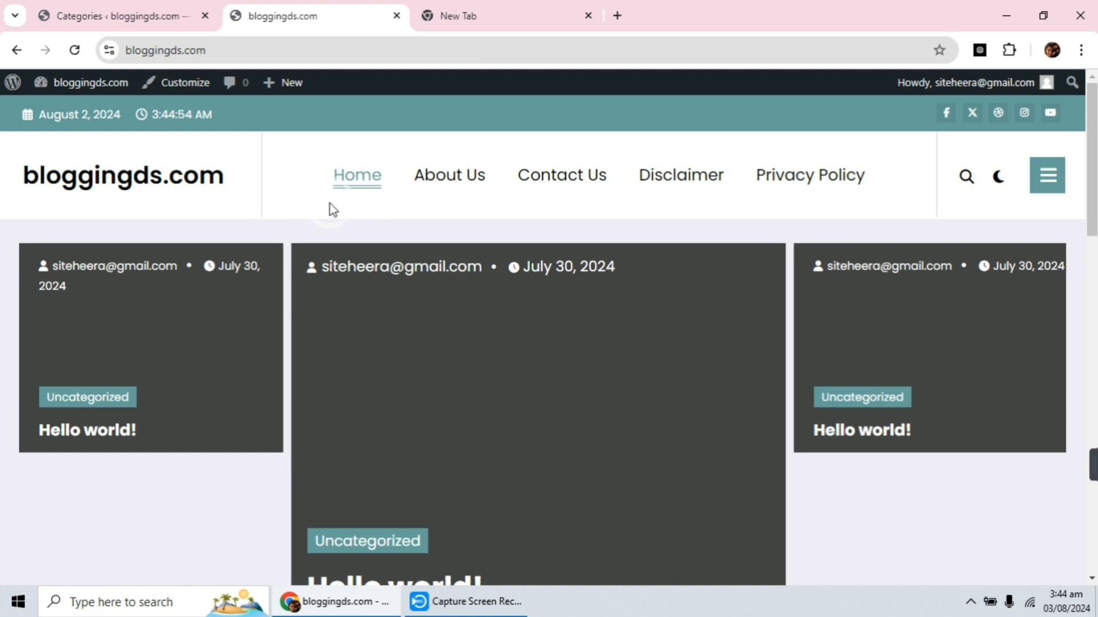
{"action": "scroll", "coordinate": [708, 372], "scroll_direction": "down", "scroll_amount": 15}
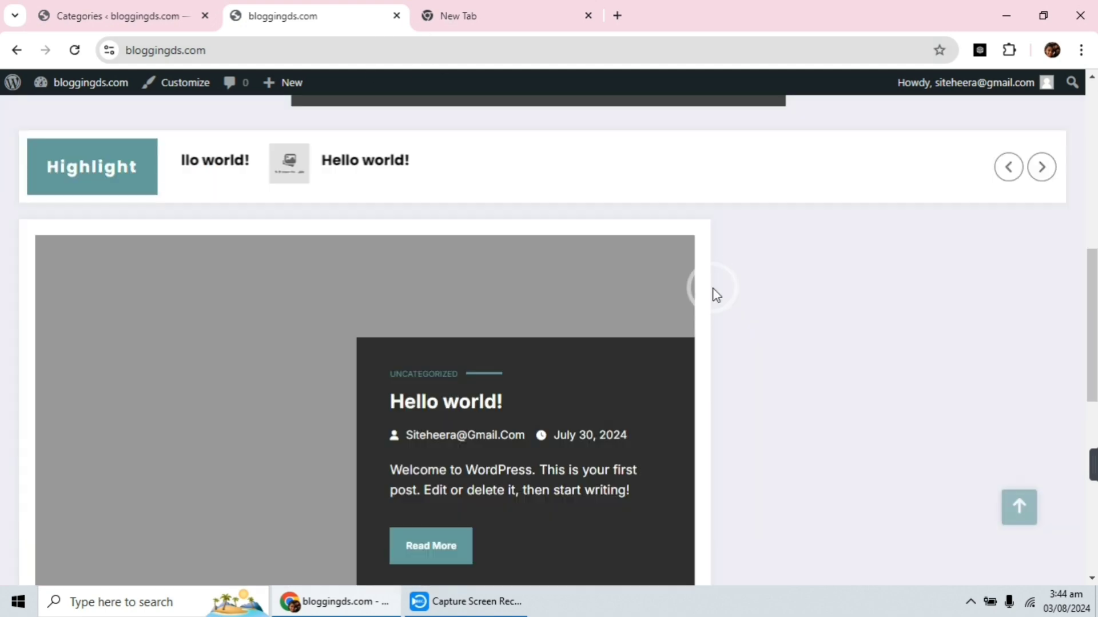
{"action": "scroll", "coordinate": [700, 283], "scroll_direction": "up", "scroll_amount": 15}
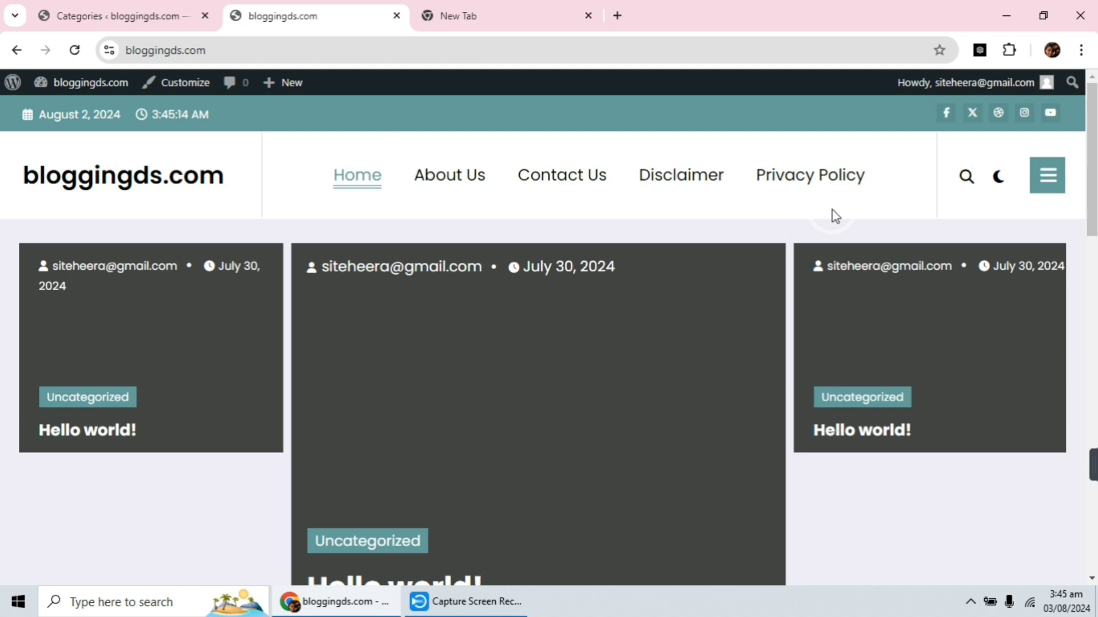
{"action": "scroll", "coordinate": [835, 216], "scroll_direction": "down", "scroll_amount": 15}
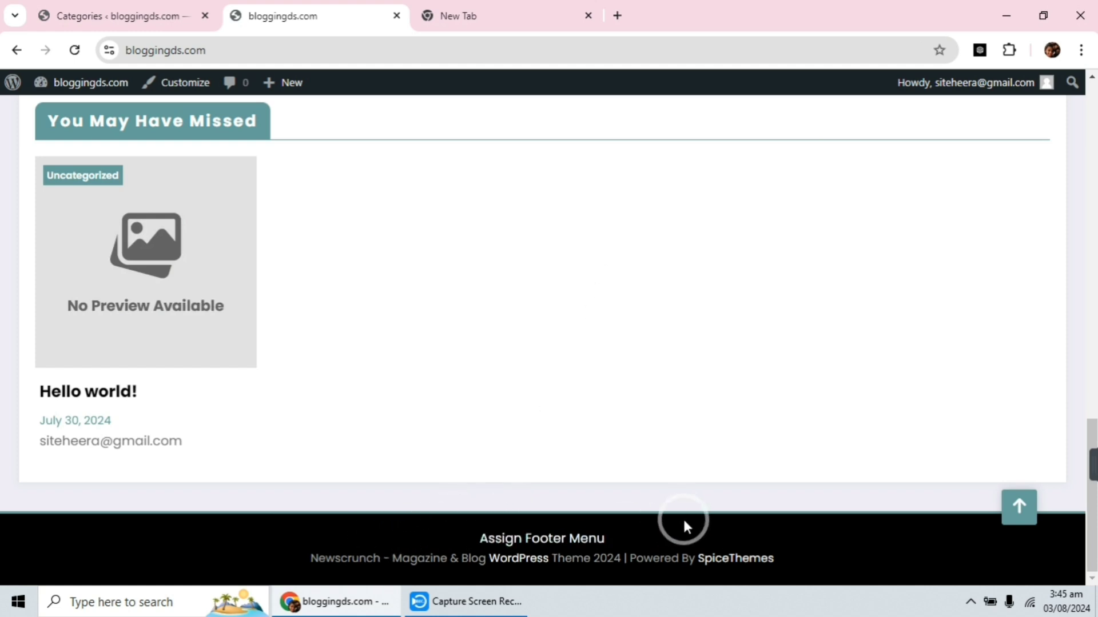
{"action": "scroll", "coordinate": [688, 517], "scroll_direction": "up", "scroll_amount": 15}
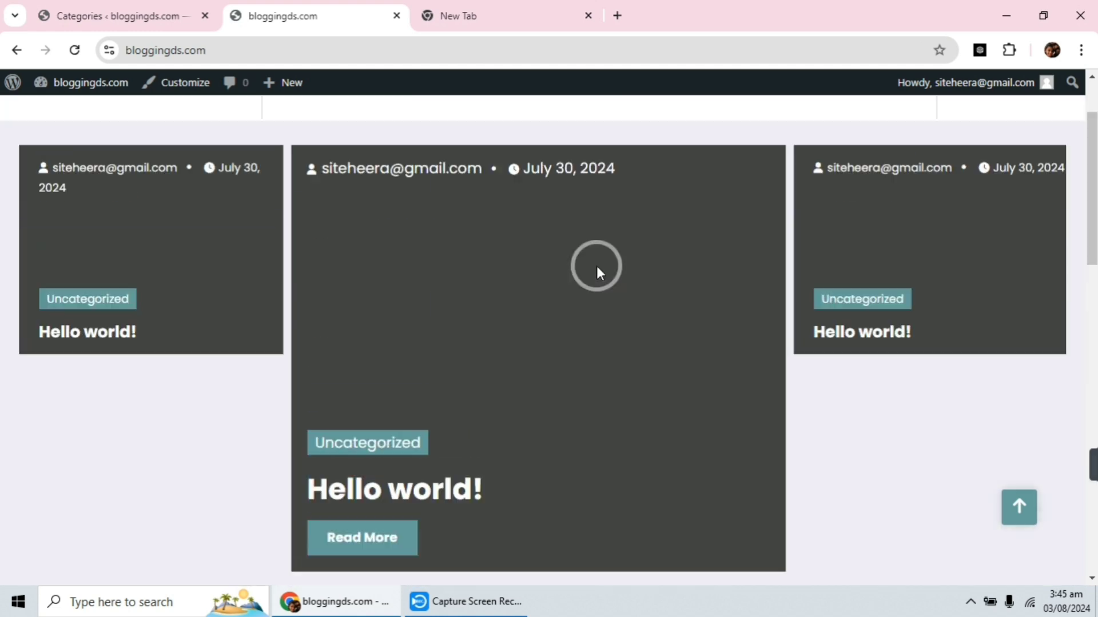
{"action": "scroll", "coordinate": [593, 257], "scroll_direction": "up", "scroll_amount": 2}
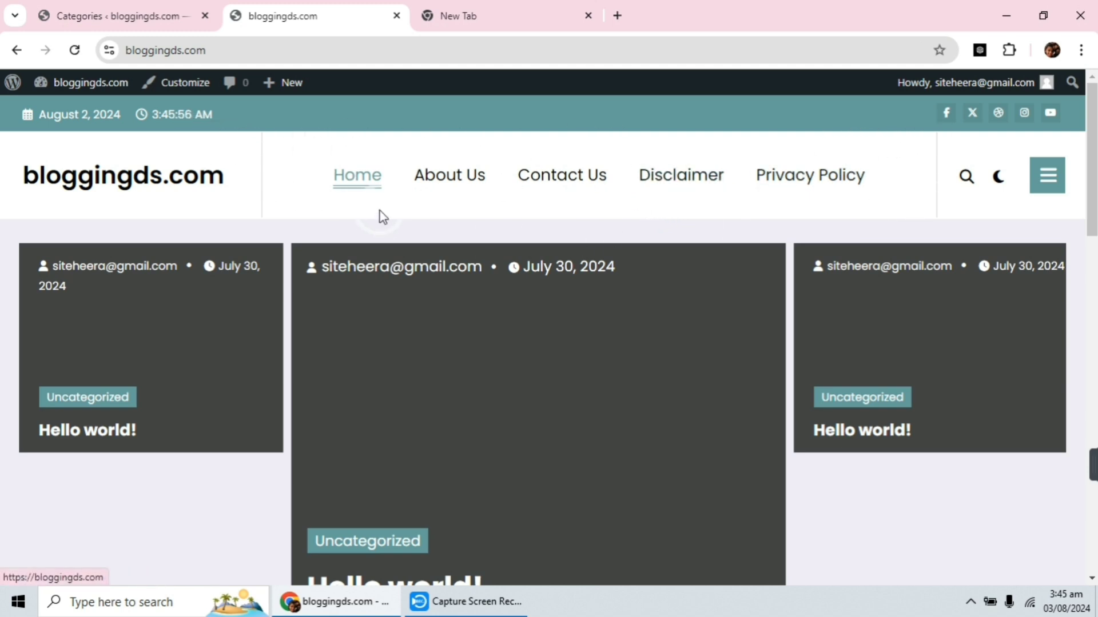
{"action": "scroll", "coordinate": [388, 242], "scroll_direction": "down", "scroll_amount": 6}
{"action": "scroll", "coordinate": [472, 215], "scroll_direction": "down", "scroll_amount": 10}
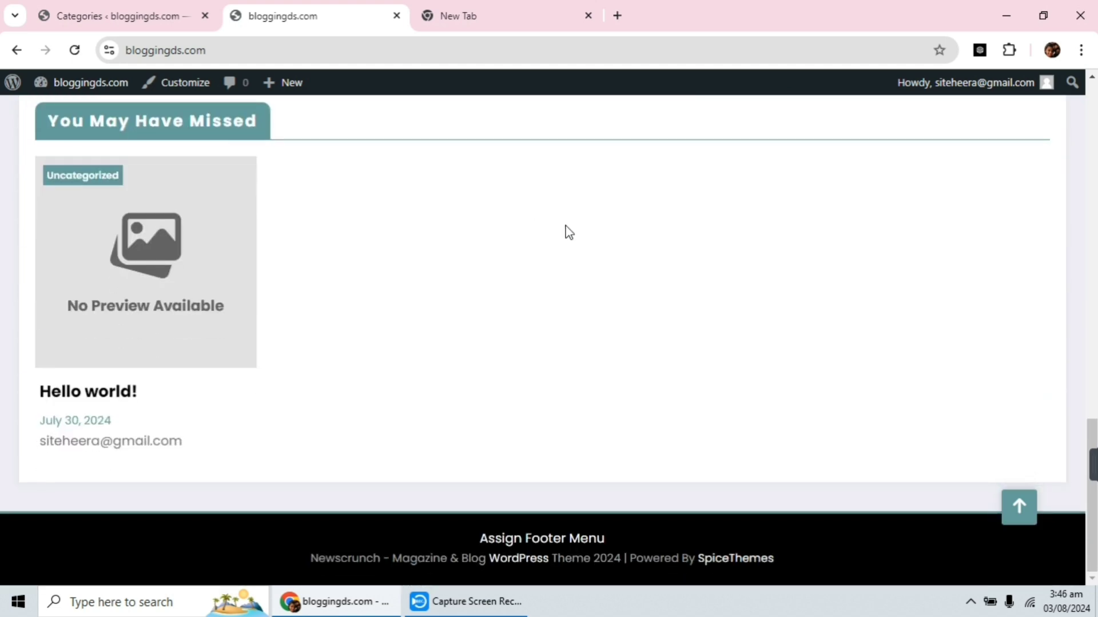
{"action": "left_click", "coordinate": [685, 522]}
{"action": "scroll", "coordinate": [625, 531], "scroll_direction": "up", "scroll_amount": 15}
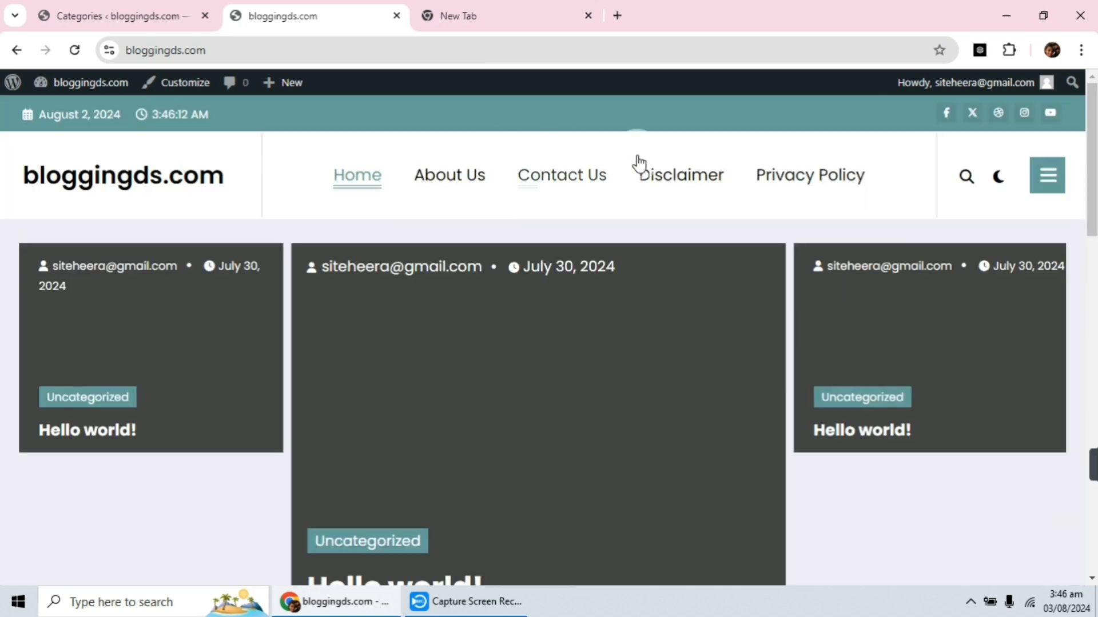
{"action": "scroll", "coordinate": [436, 461], "scroll_direction": "down", "scroll_amount": 15}
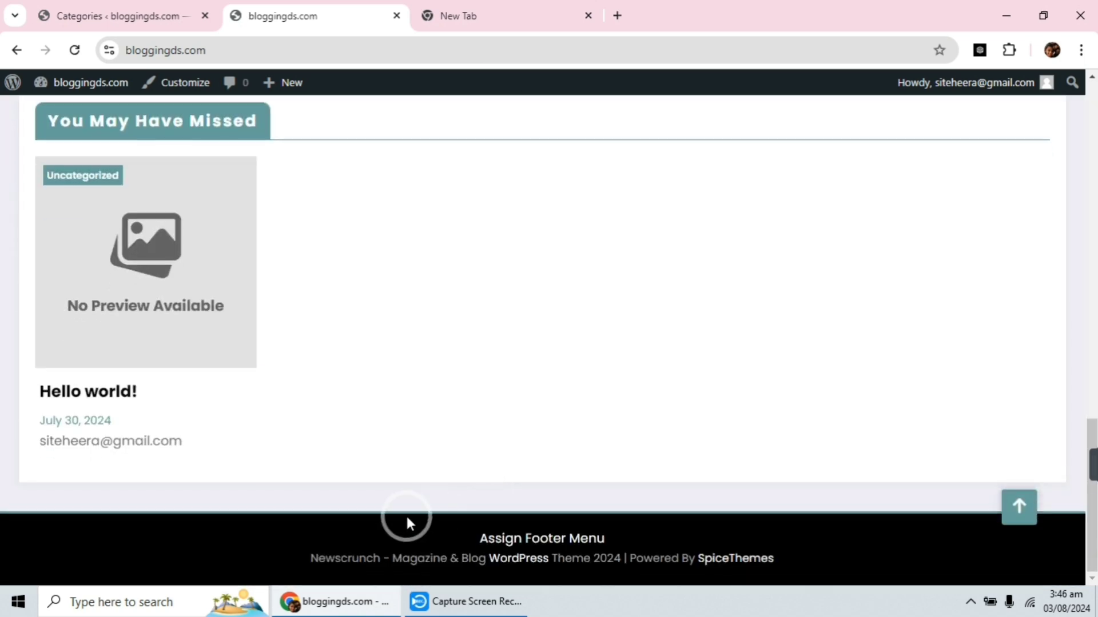
{"action": "scroll", "coordinate": [499, 338], "scroll_direction": "up", "scroll_amount": 15}
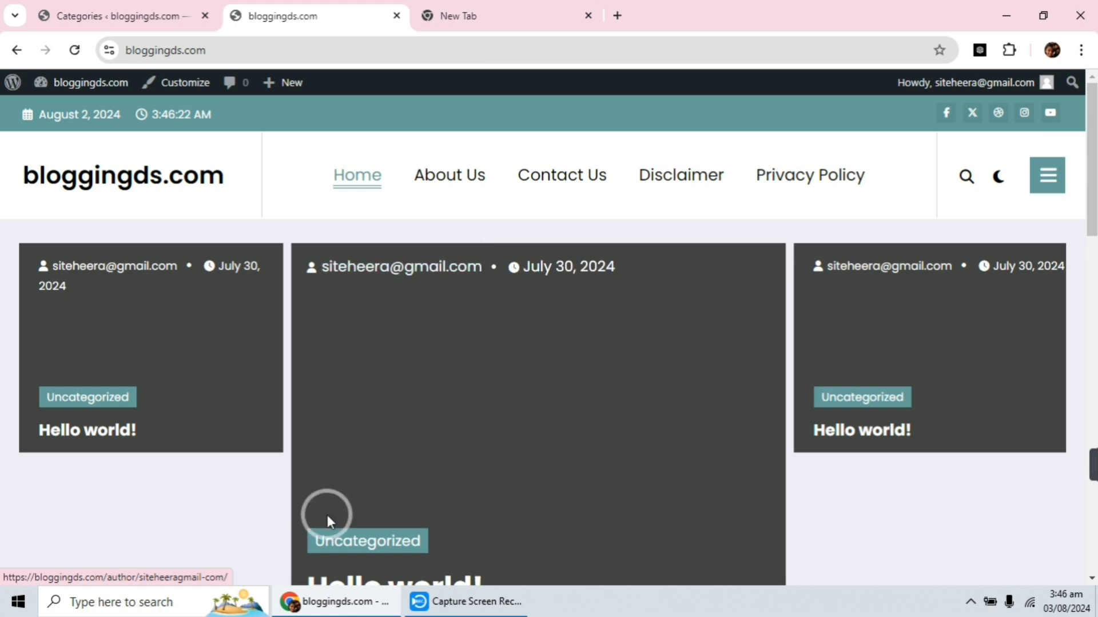
{"action": "scroll", "coordinate": [526, 343], "scroll_direction": "down", "scroll_amount": 20}
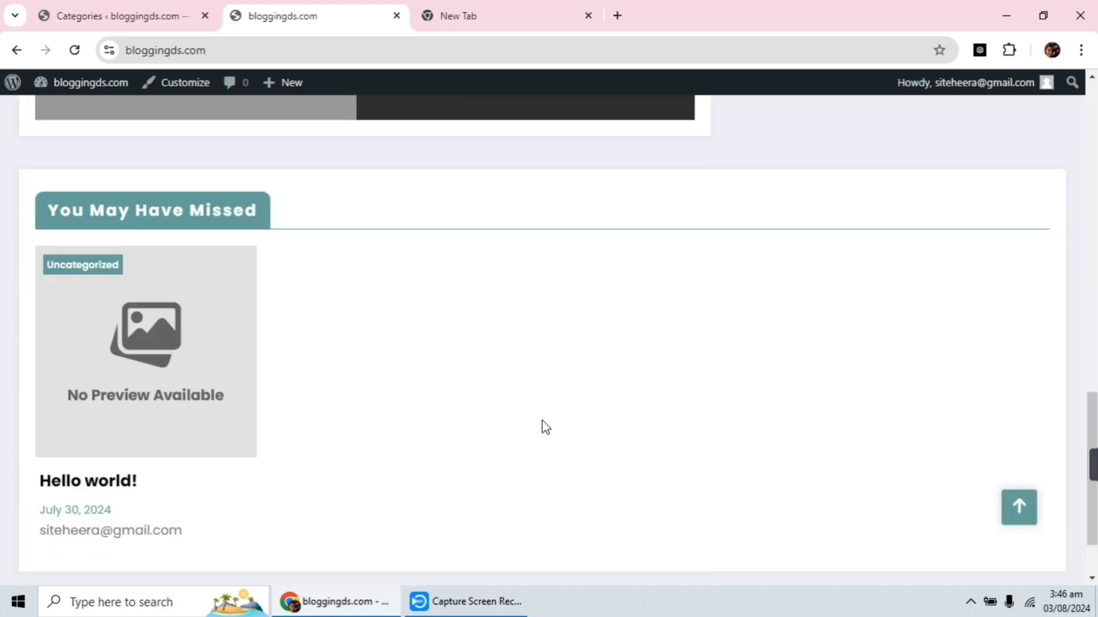
{"action": "scroll", "coordinate": [544, 400], "scroll_direction": "up", "scroll_amount": 14}
{"action": "scroll", "coordinate": [427, 205], "scroll_direction": "up", "scroll_amount": 5}
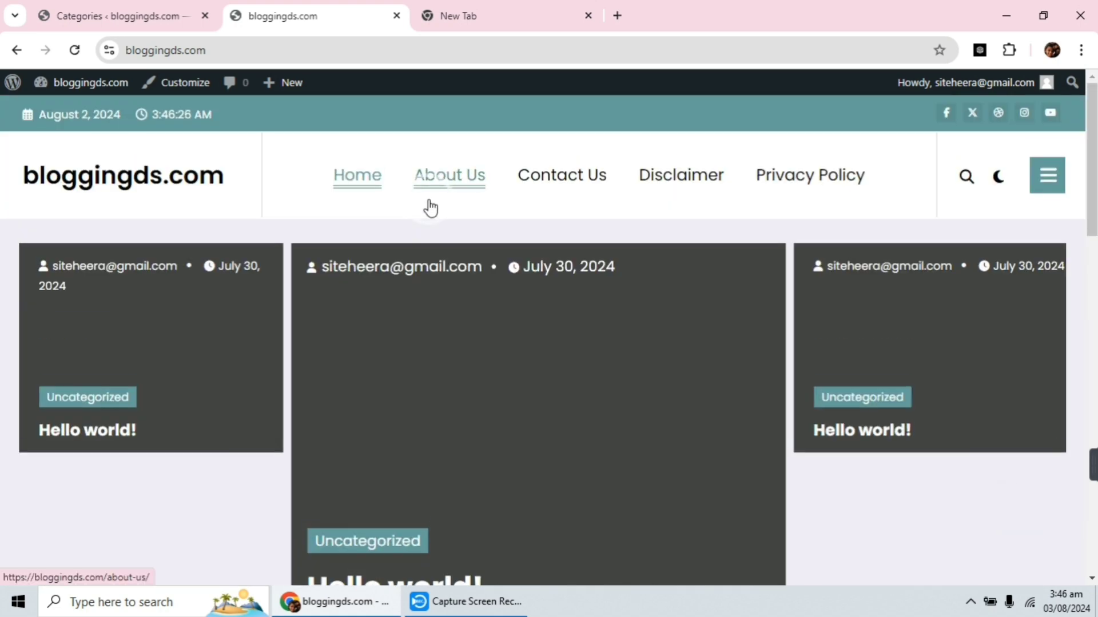
{"action": "scroll", "coordinate": [481, 411], "scroll_direction": "down", "scroll_amount": 3}
{"action": "scroll", "coordinate": [497, 420], "scroll_direction": "up", "scroll_amount": 3}
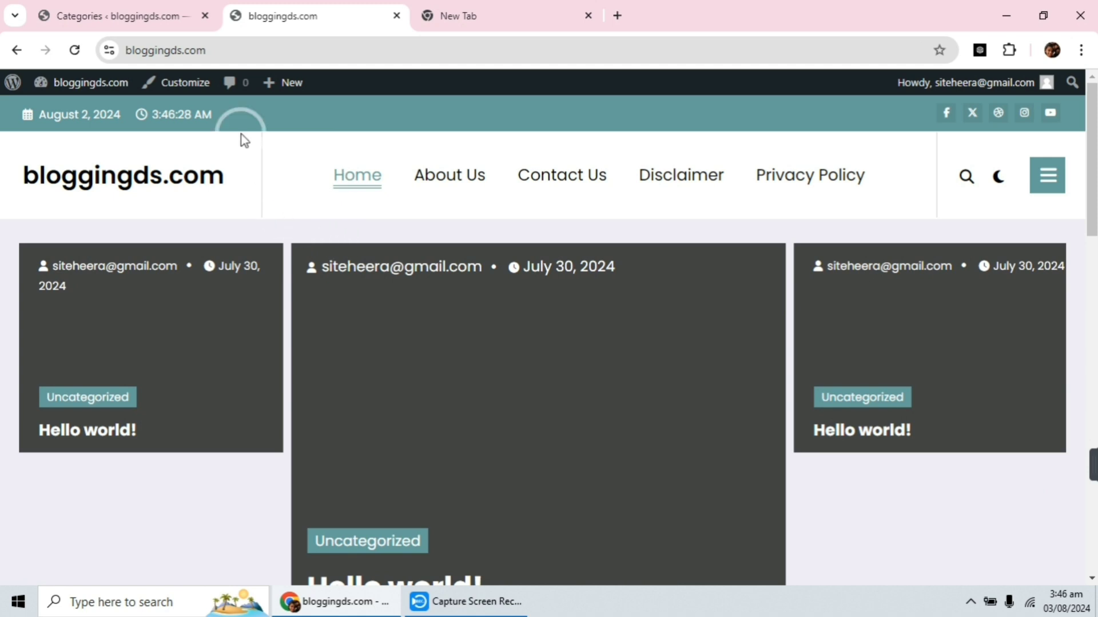
Return to the WordPress admin dashboard and open the page for creating and editing the site's navigation menus.
{"action": "left_click", "coordinate": [117, 8]}
{"action": "scroll", "coordinate": [273, 234], "scroll_direction": "up", "scroll_amount": 1}
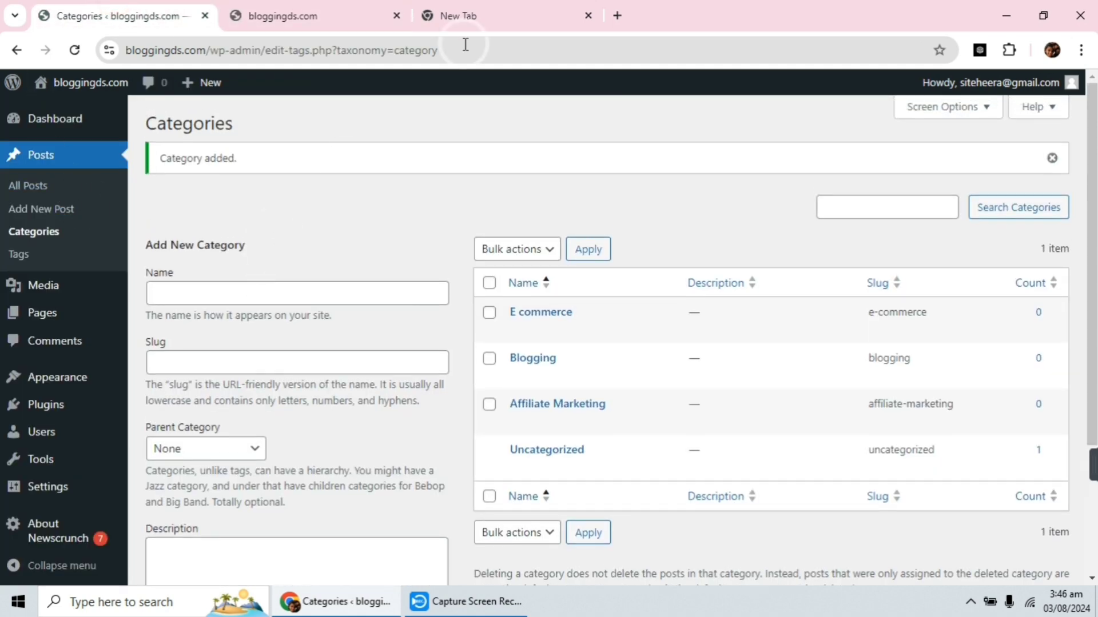
{"action": "left_click", "coordinate": [59, 121]}
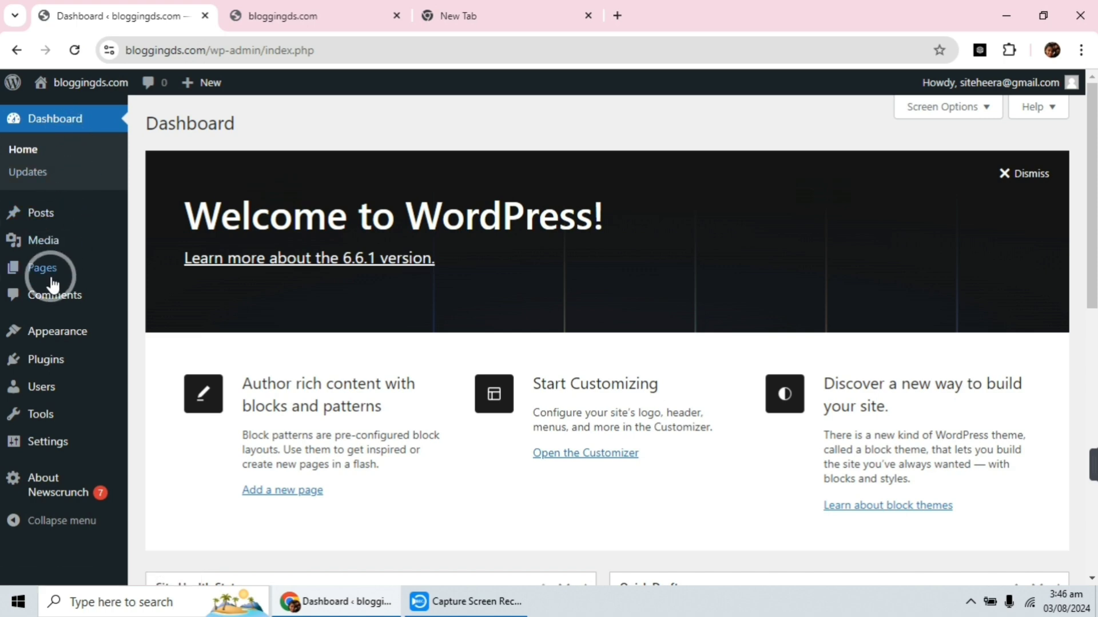
{"action": "mouse_move", "coordinate": [44, 331]}
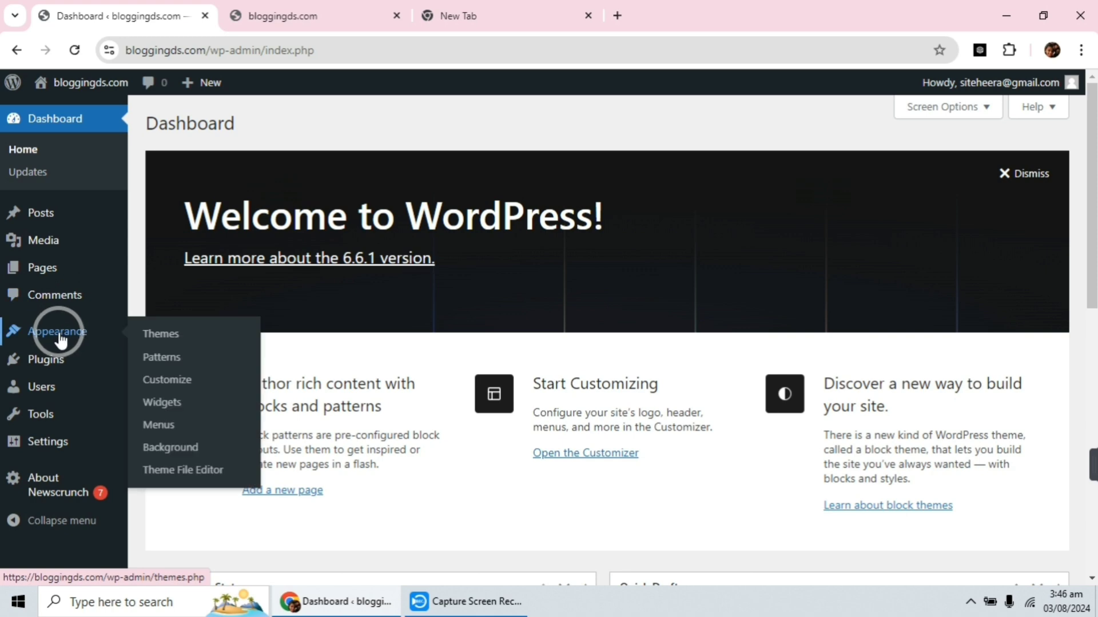
{"action": "left_click", "coordinate": [168, 425]}
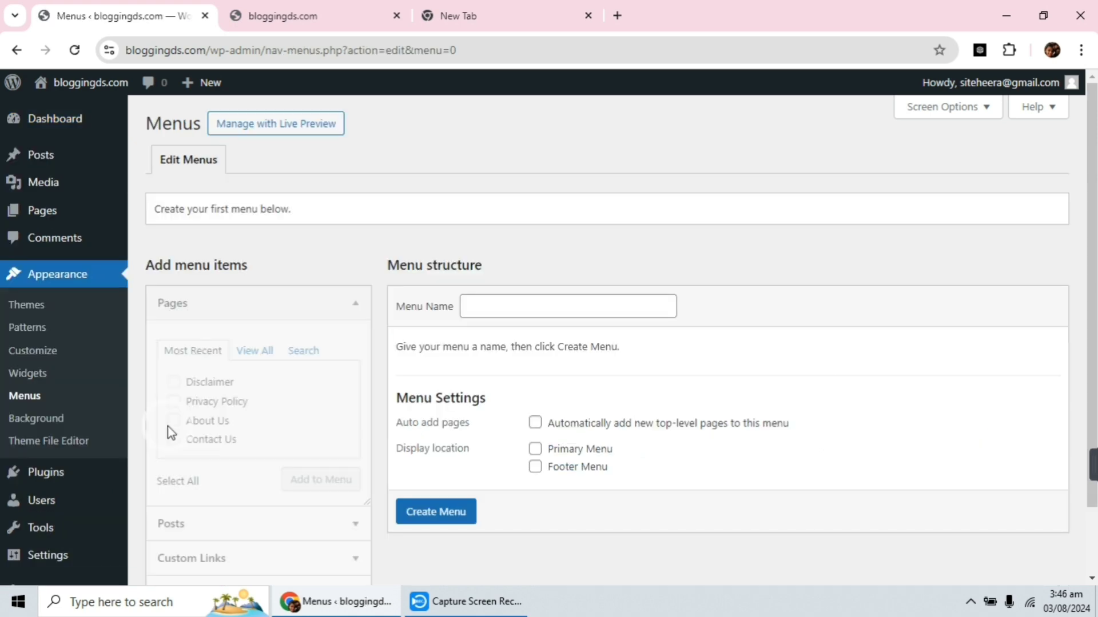
{"action": "scroll", "coordinate": [582, 334], "scroll_direction": "down", "scroll_amount": 1}
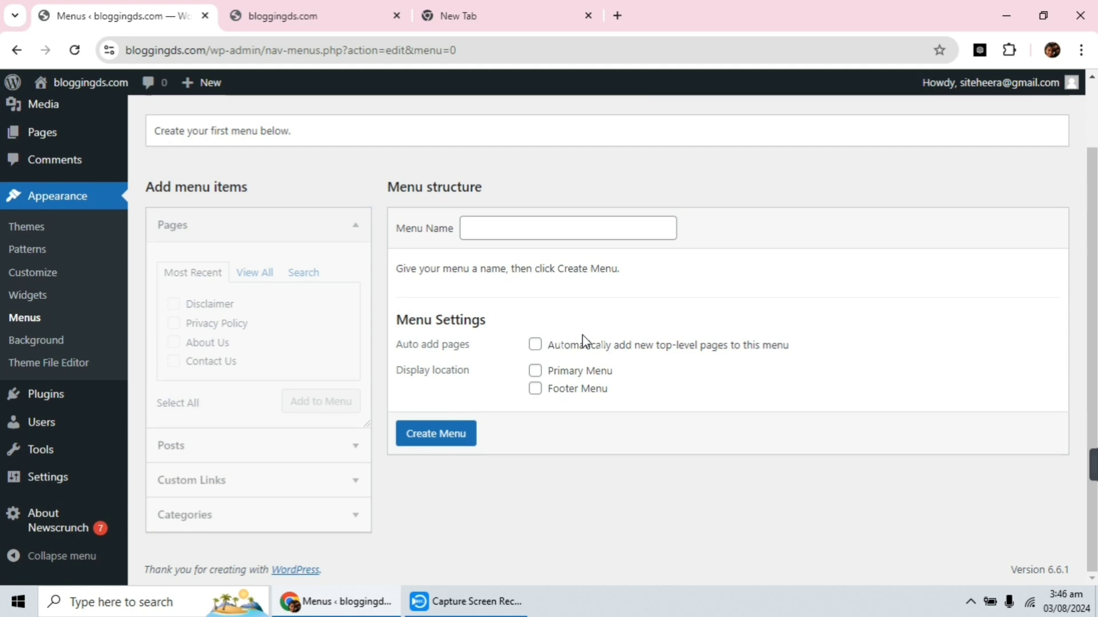
{"action": "scroll", "coordinate": [582, 334], "scroll_direction": "up", "scroll_amount": 1}
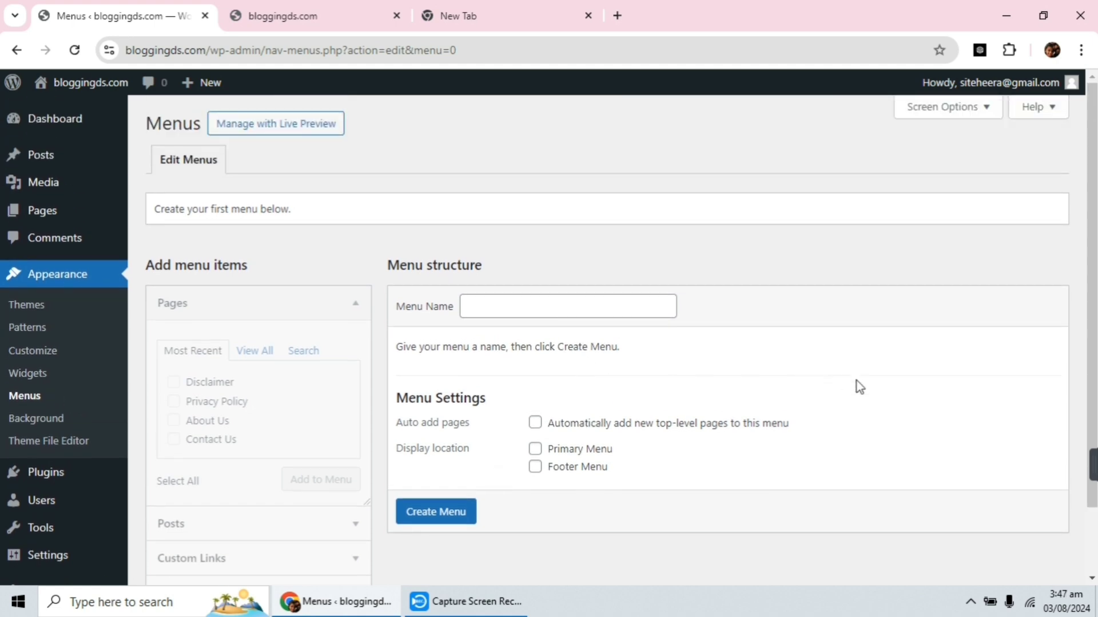
Create a navigation menu named "Primary" and assign it to the Primary Menu display location.
{"action": "left_click", "coordinate": [504, 308]}
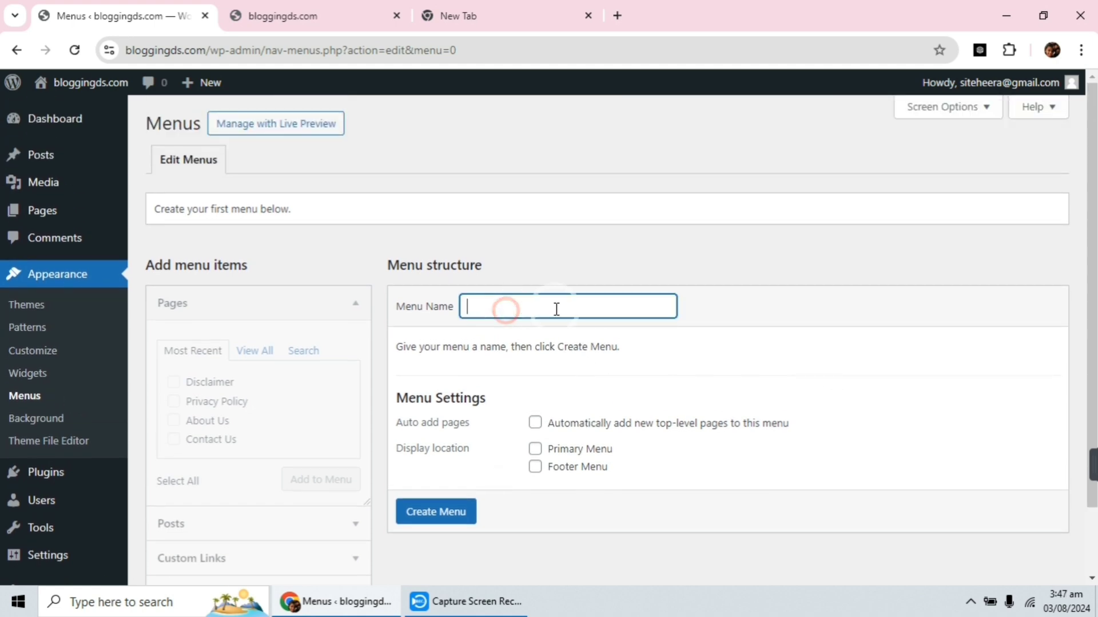
{"action": "key", "text": "Down"}
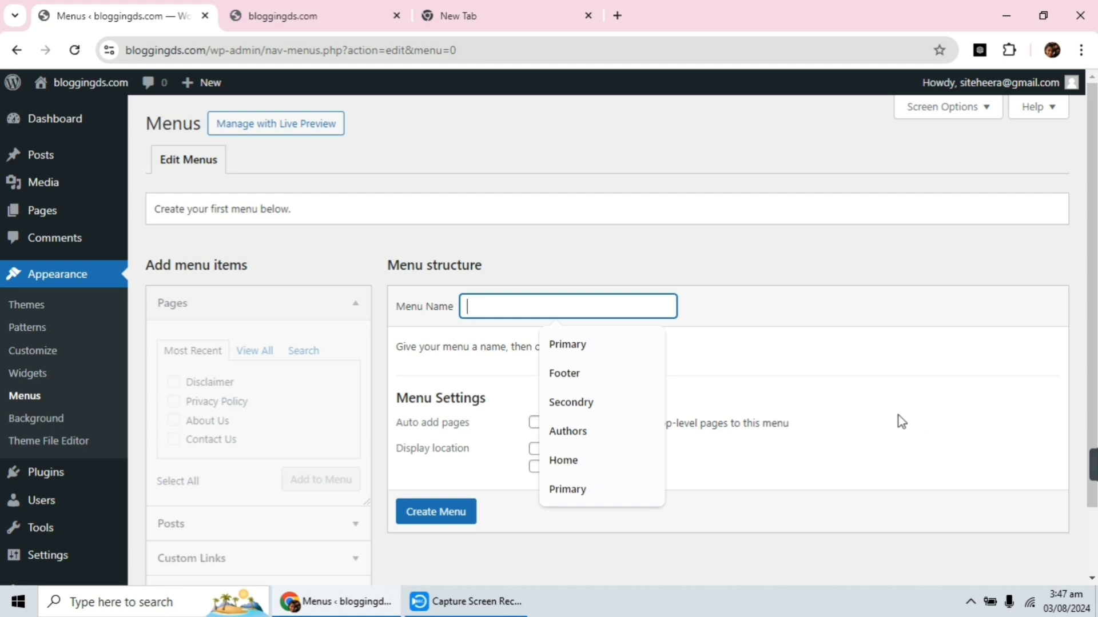
{"action": "left_click", "coordinate": [613, 342]}
{"action": "left_click", "coordinate": [607, 314]}
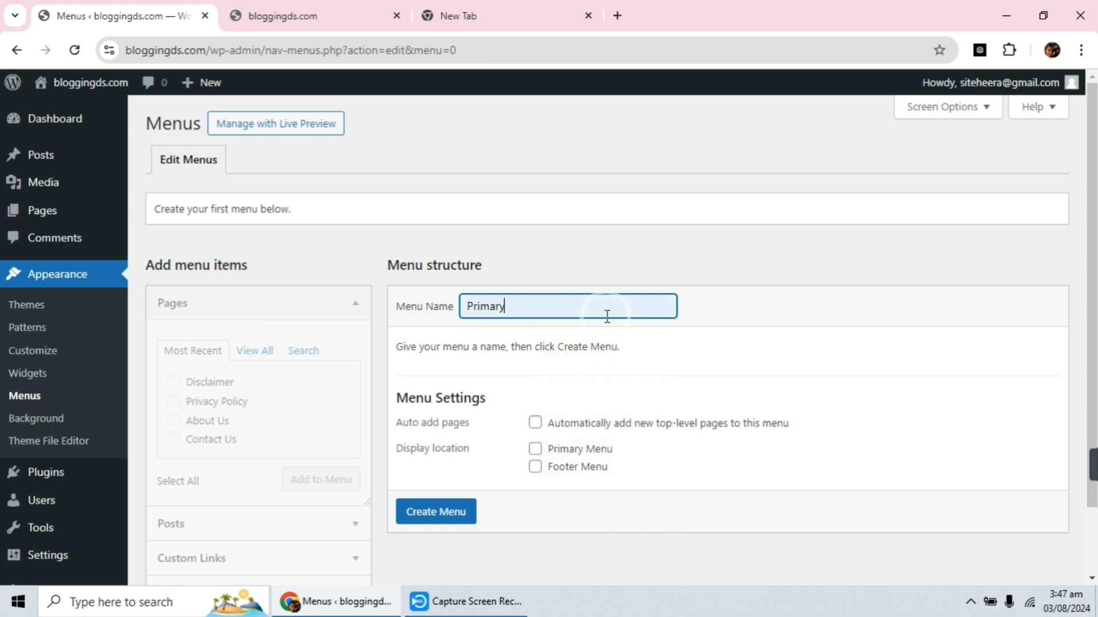
{"action": "left_click", "coordinate": [449, 522]}
{"action": "left_click", "coordinate": [535, 449]}
{"action": "left_click", "coordinate": [452, 514]}
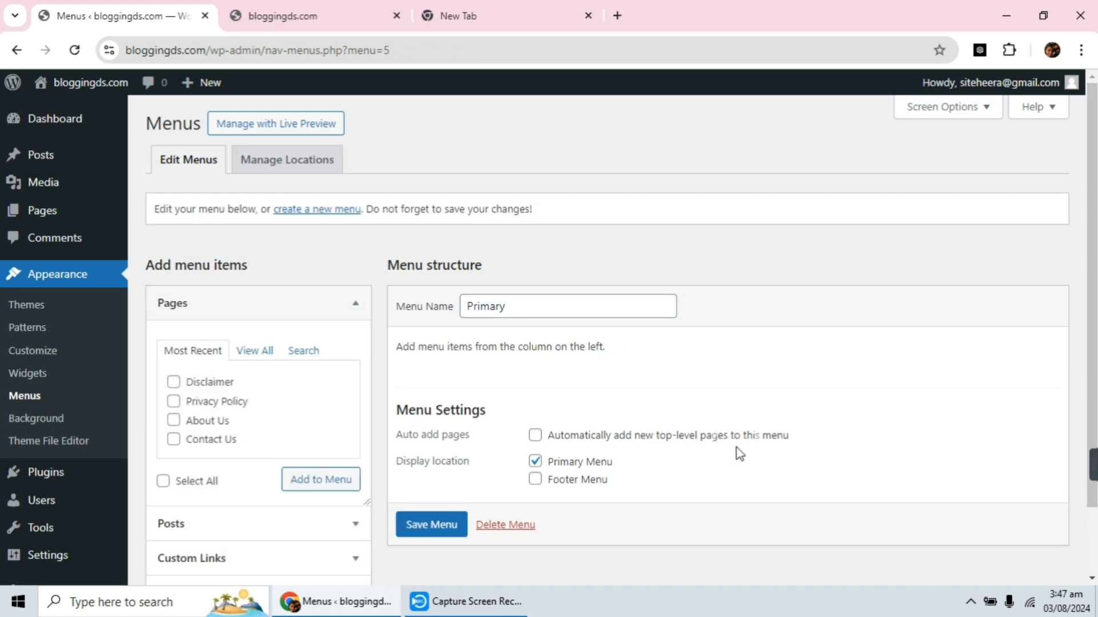
Add the Affiliate Marketing, Blogging and E commerce categories as items to the Primary menu.
{"action": "scroll", "coordinate": [795, 357], "scroll_direction": "down", "scroll_amount": 2}
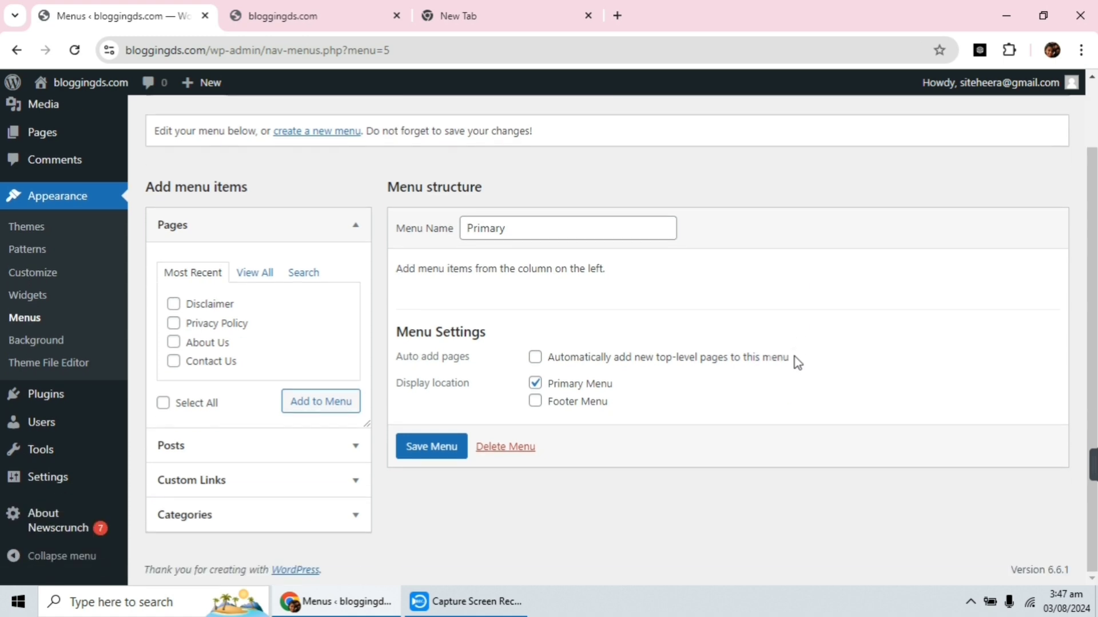
{"action": "scroll", "coordinate": [806, 359], "scroll_direction": "up", "scroll_amount": 2}
{"action": "scroll", "coordinate": [897, 369], "scroll_direction": "down", "scroll_amount": 2}
{"action": "left_click", "coordinate": [254, 277]}
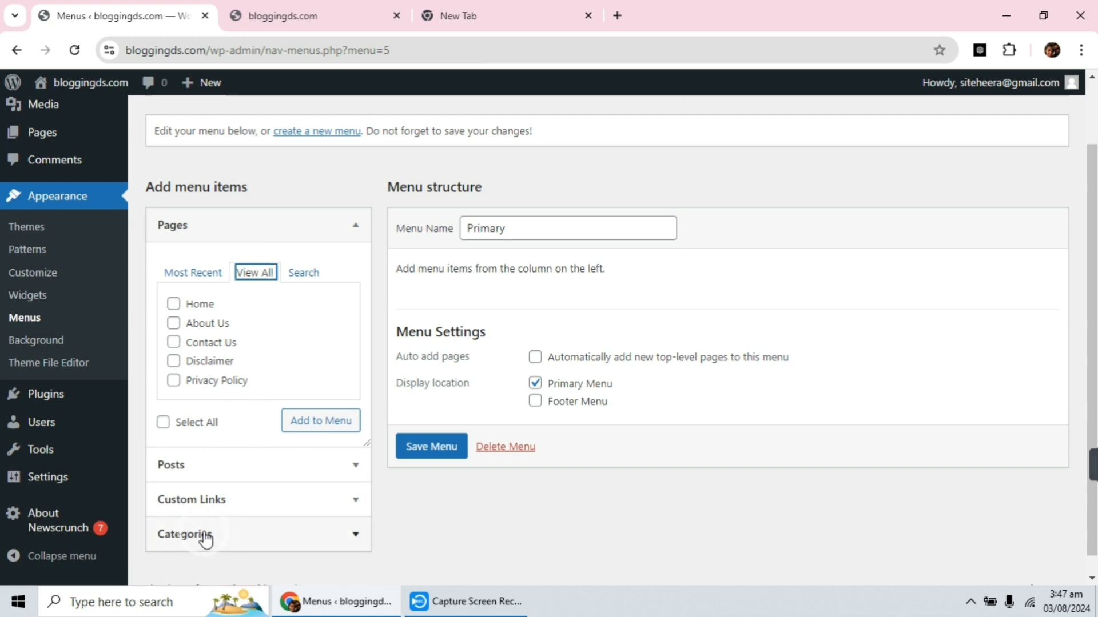
{"action": "left_click", "coordinate": [260, 538]}
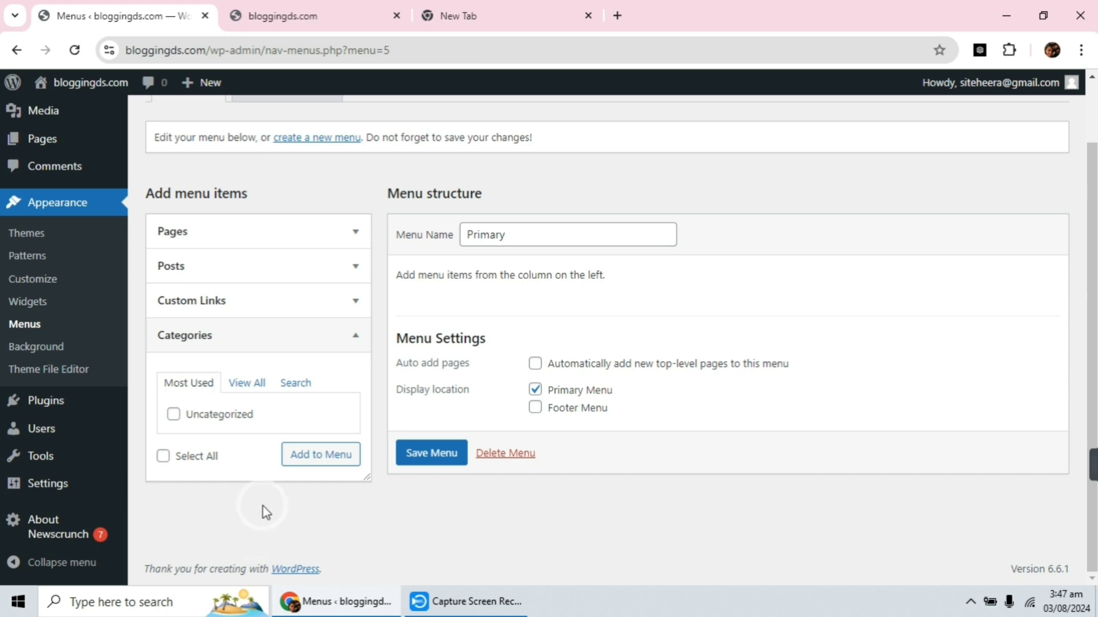
{"action": "left_click", "coordinate": [243, 386]}
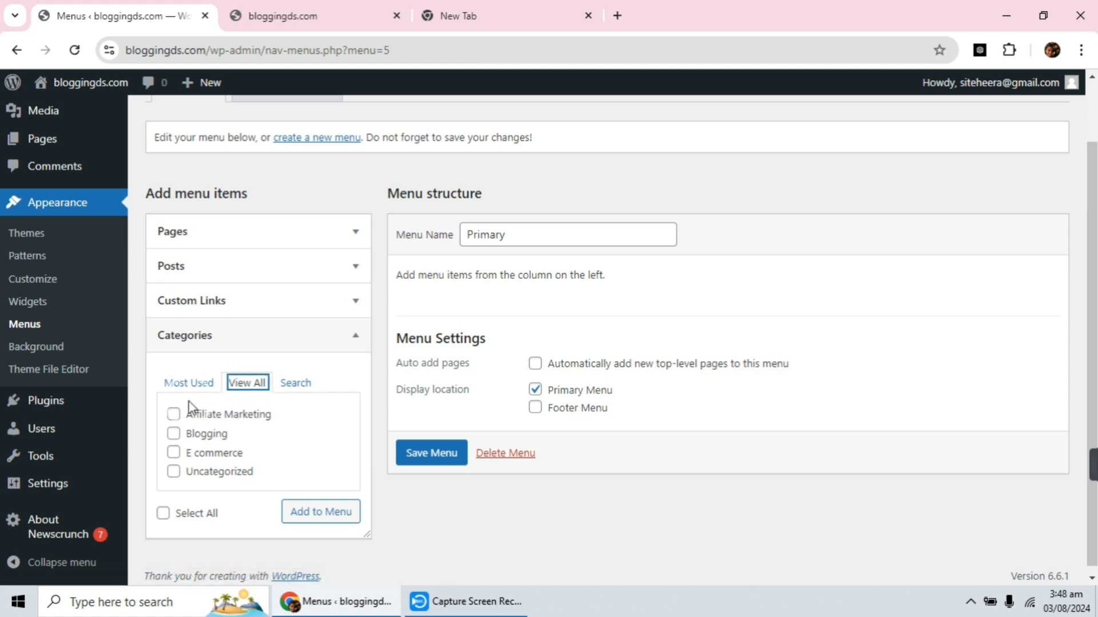
{"action": "left_click", "coordinate": [173, 414]}
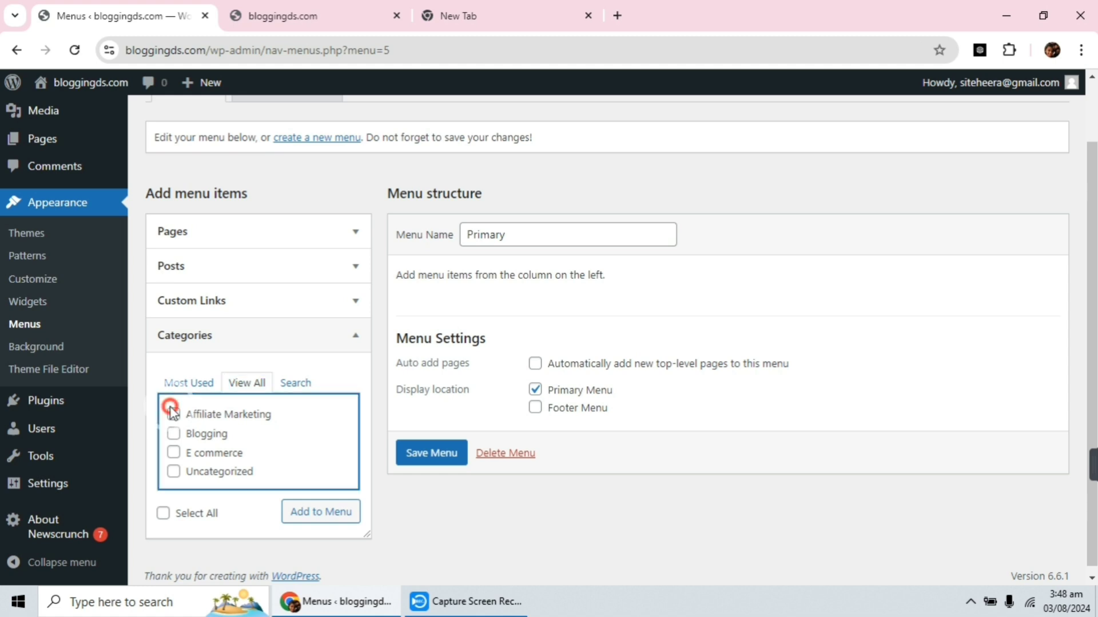
{"action": "left_click", "coordinate": [173, 433]}
{"action": "left_click", "coordinate": [174, 453]}
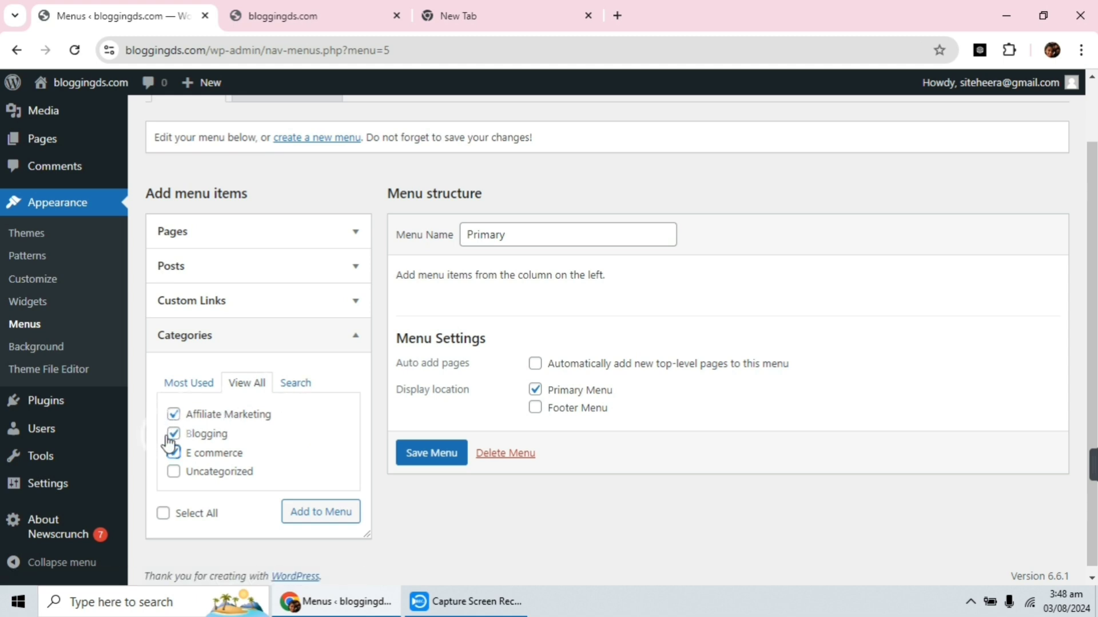
{"action": "left_click", "coordinate": [303, 509]}
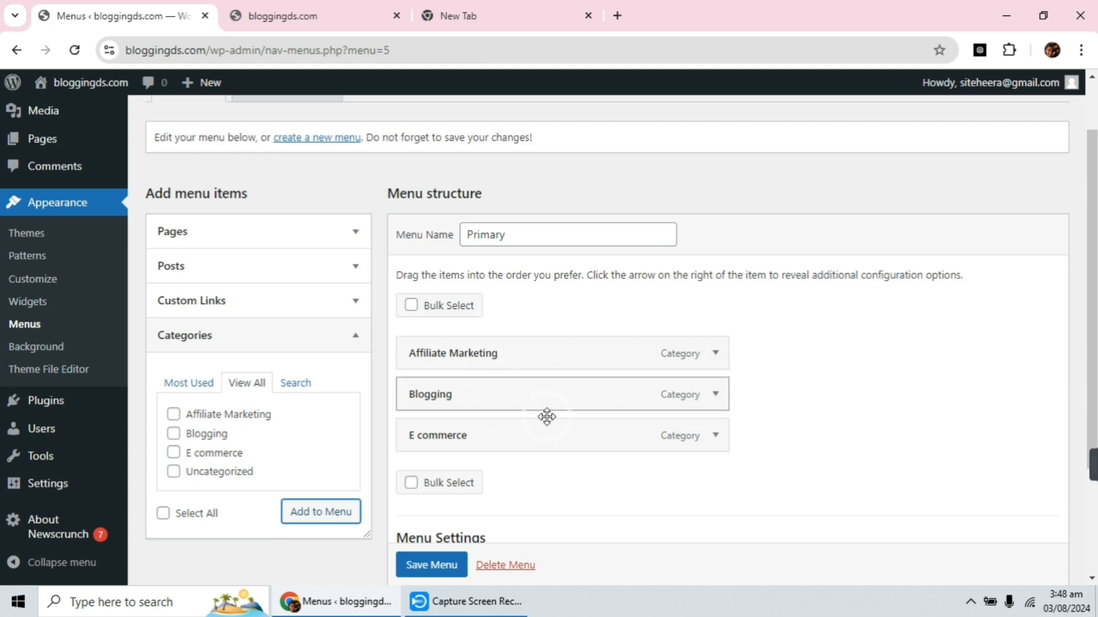
Save the Primary menu and reload the live site's home page to check its header navigation.
{"action": "scroll", "coordinate": [432, 563], "scroll_direction": "down", "scroll_amount": 1}
{"action": "left_click", "coordinate": [434, 565]}
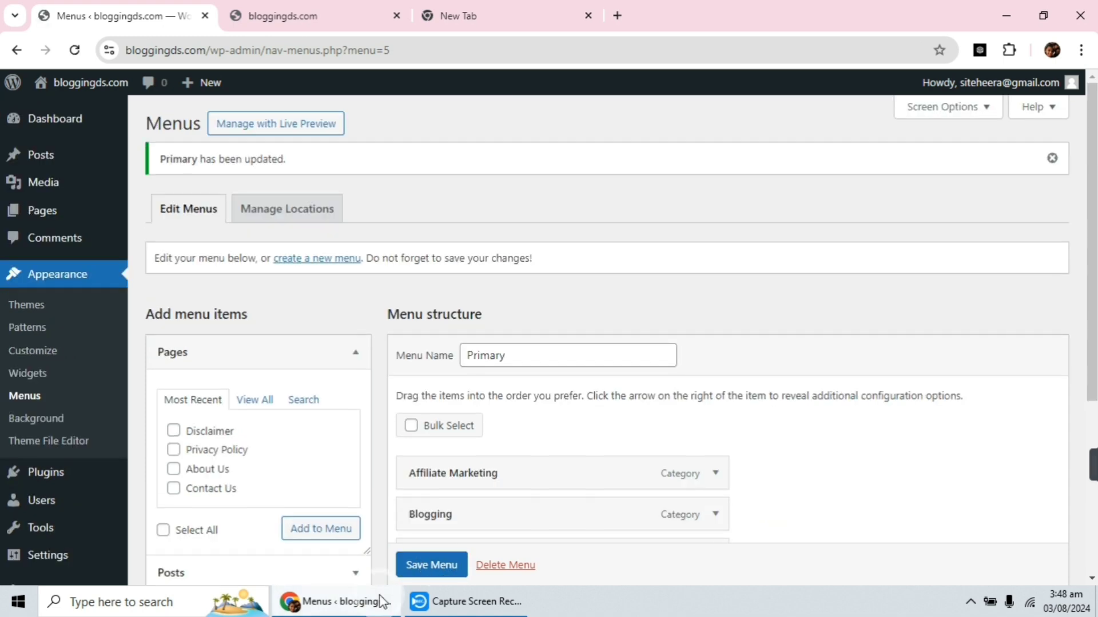
{"action": "scroll", "coordinate": [434, 571], "scroll_direction": "down", "scroll_amount": 1}
{"action": "left_click", "coordinate": [434, 569]}
{"action": "left_click", "coordinate": [266, 8]}
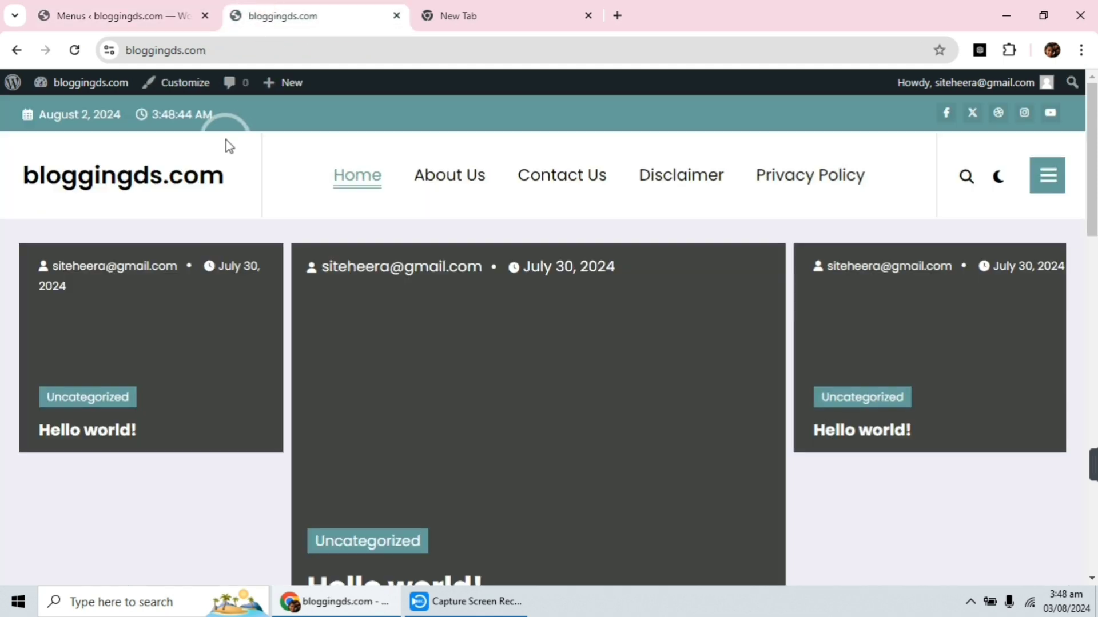
{"action": "left_click", "coordinate": [76, 51]}
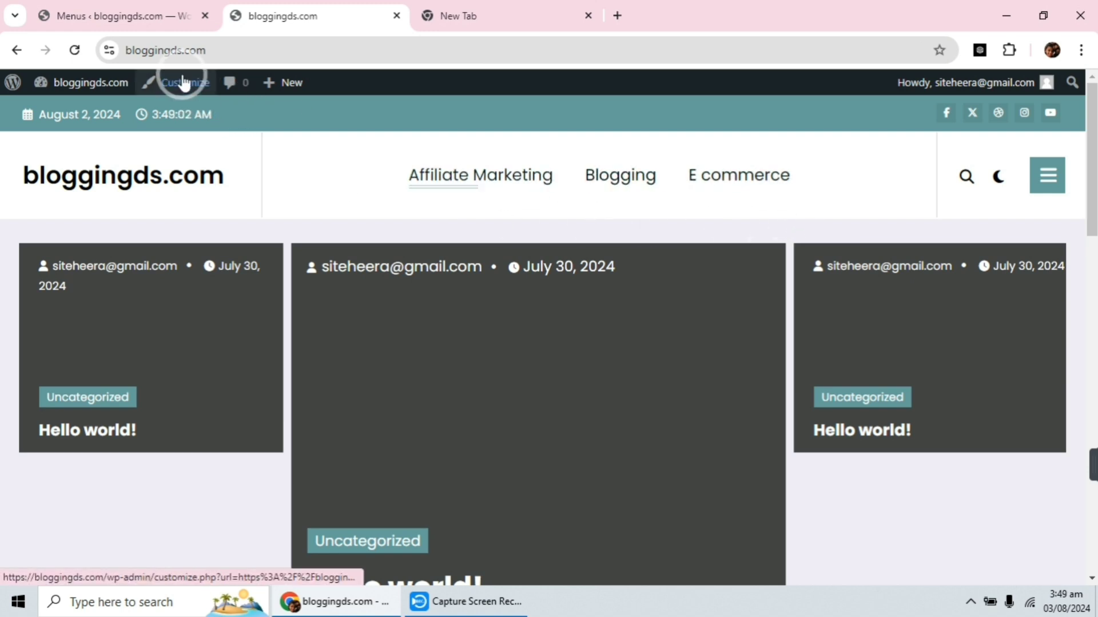
Back in the menu editor, reorder the Primary menu items to Blogging, E commerce, Affiliate Marketing and save the menu.
{"action": "left_click", "coordinate": [83, 16]}
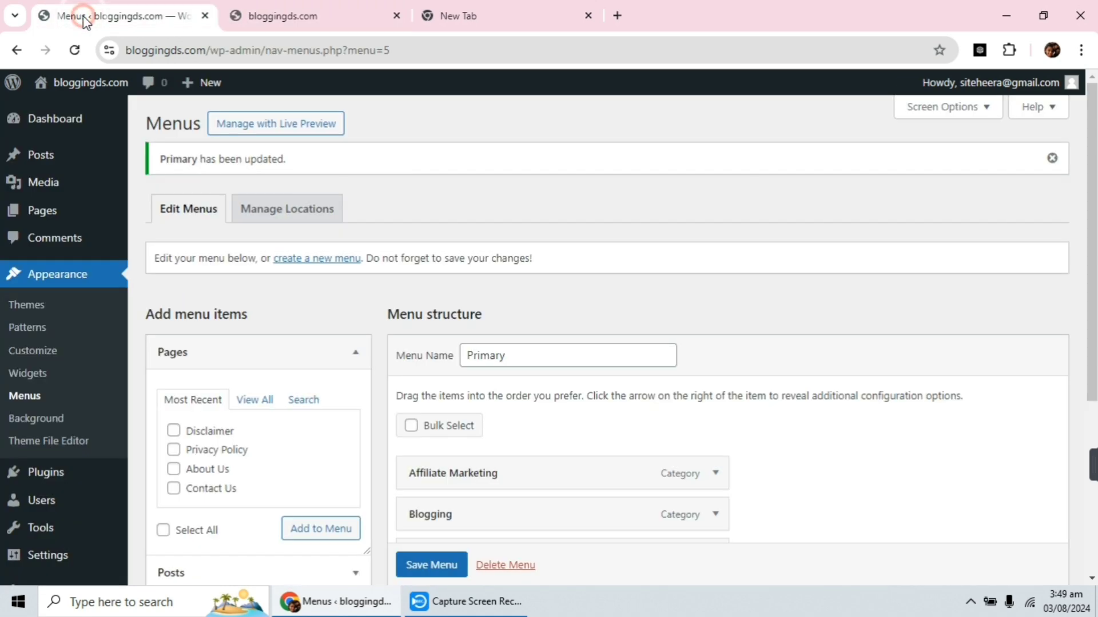
{"action": "scroll", "coordinate": [428, 289], "scroll_direction": "down", "scroll_amount": 3}
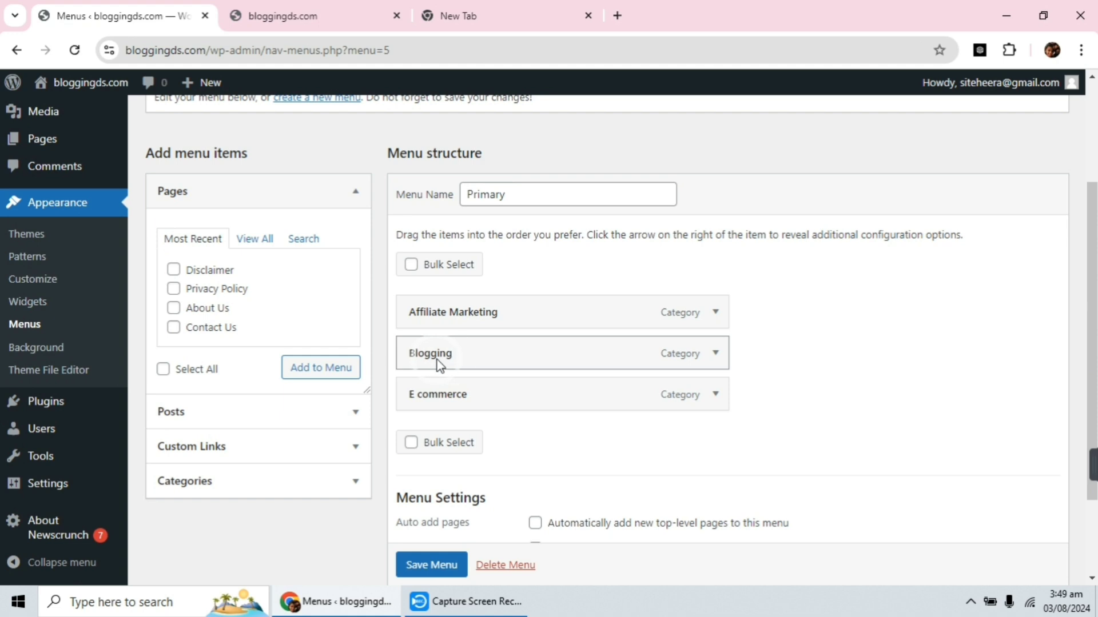
{"action": "left_click_drag", "start_coordinate": [410, 350], "coordinate": [429, 322]}
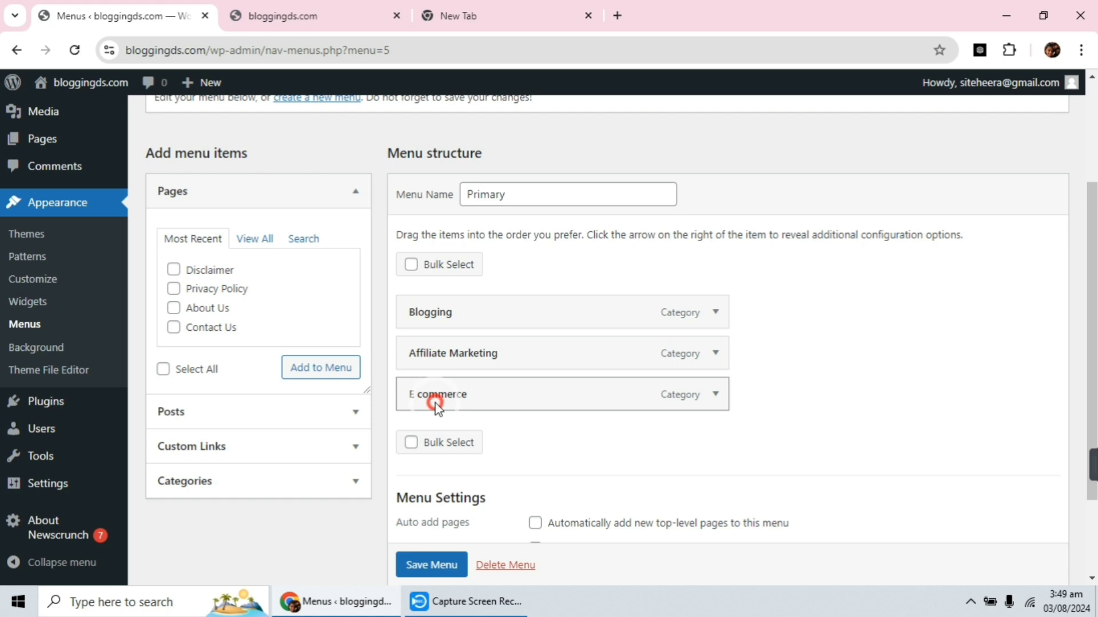
{"action": "left_click_drag", "start_coordinate": [435, 403], "coordinate": [436, 361]}
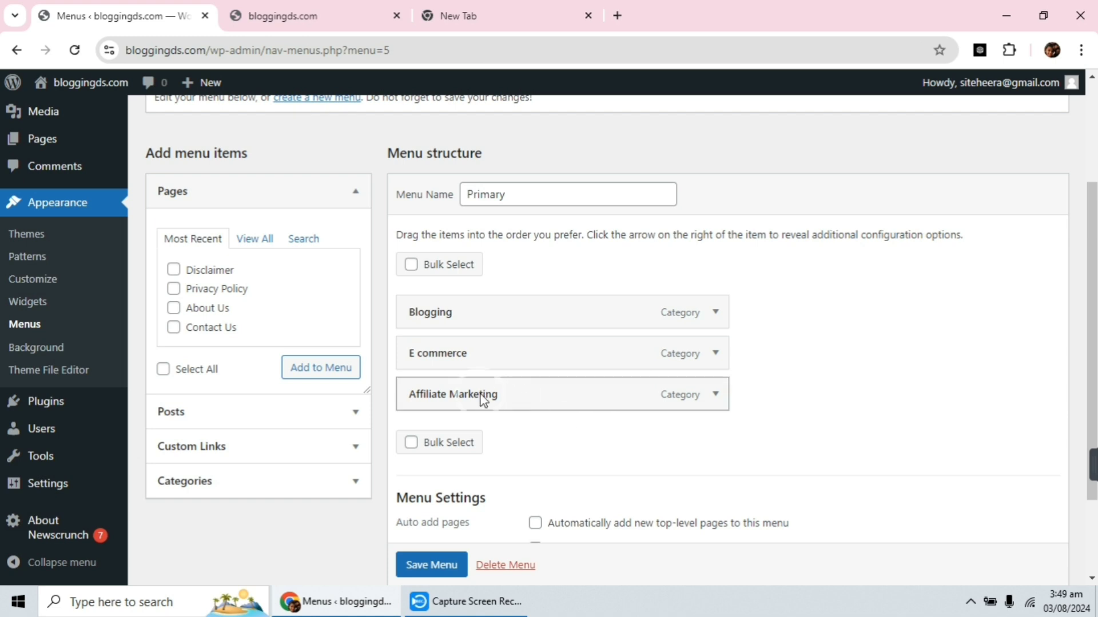
{"action": "left_click", "coordinate": [422, 566]}
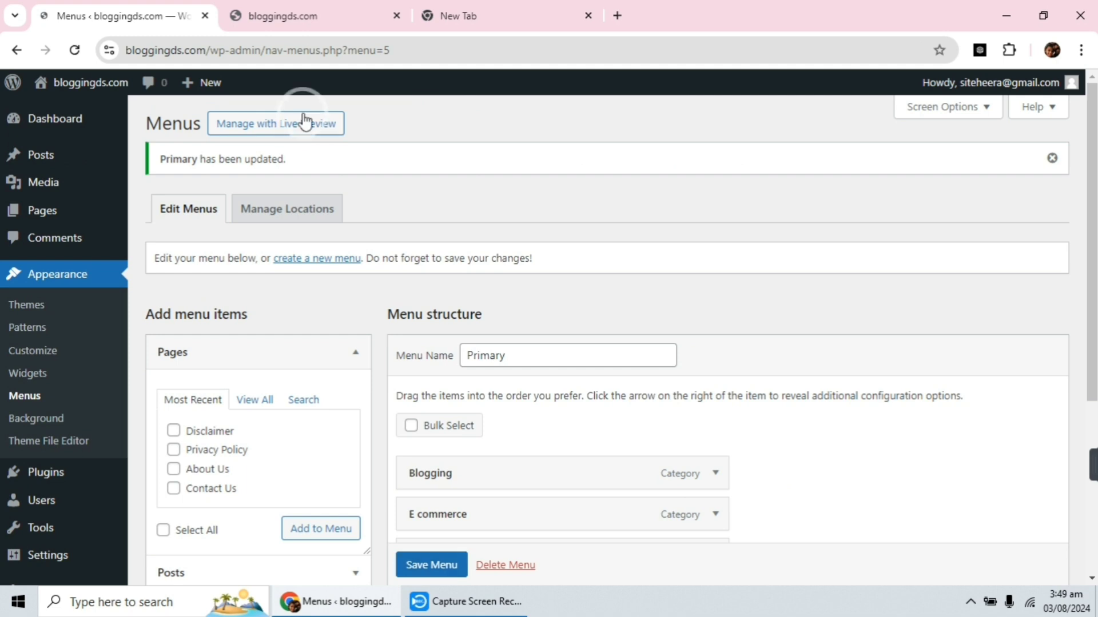
Reload the live home page and compare the order of its header links with the menu structure.
{"action": "left_click", "coordinate": [285, 16]}
{"action": "left_click", "coordinate": [75, 50]}
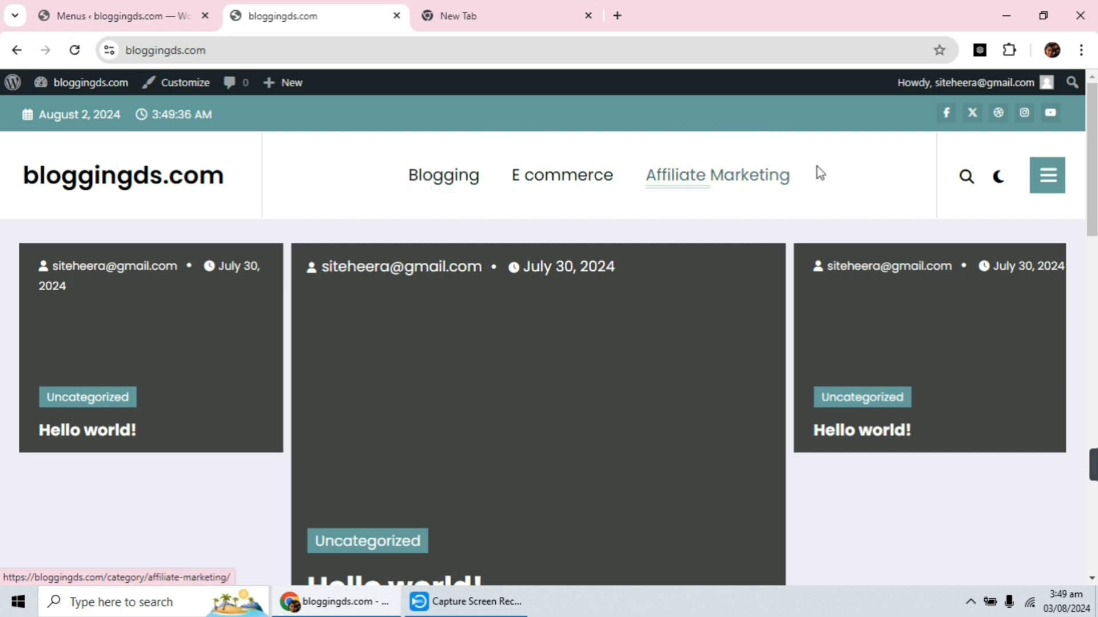
{"action": "left_click", "coordinate": [80, 12]}
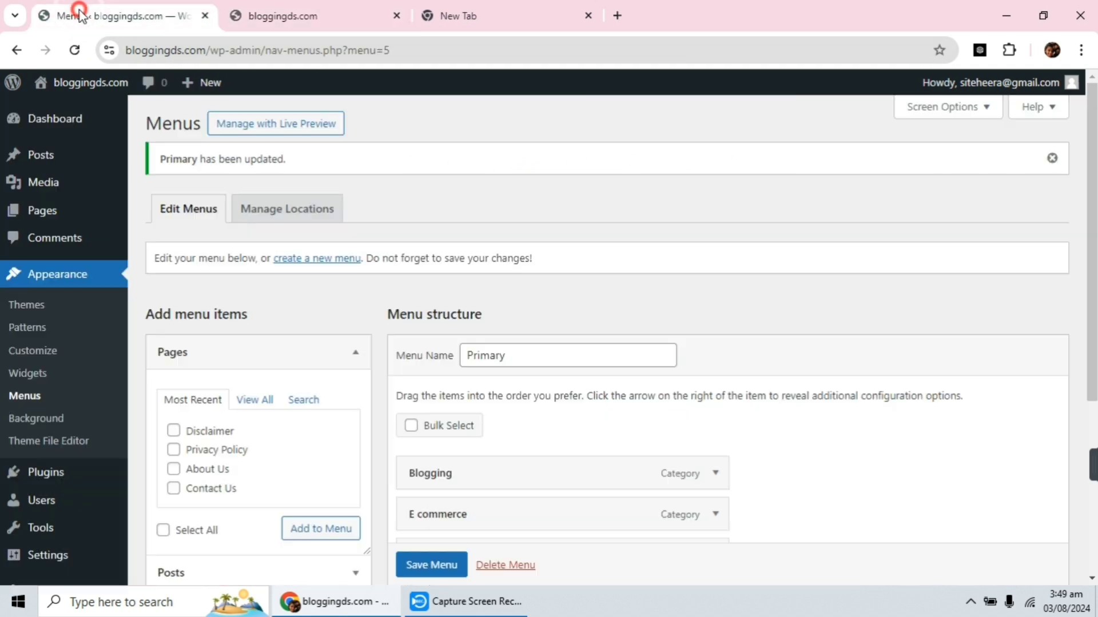
{"action": "scroll", "coordinate": [572, 316], "scroll_direction": "down", "scroll_amount": 3}
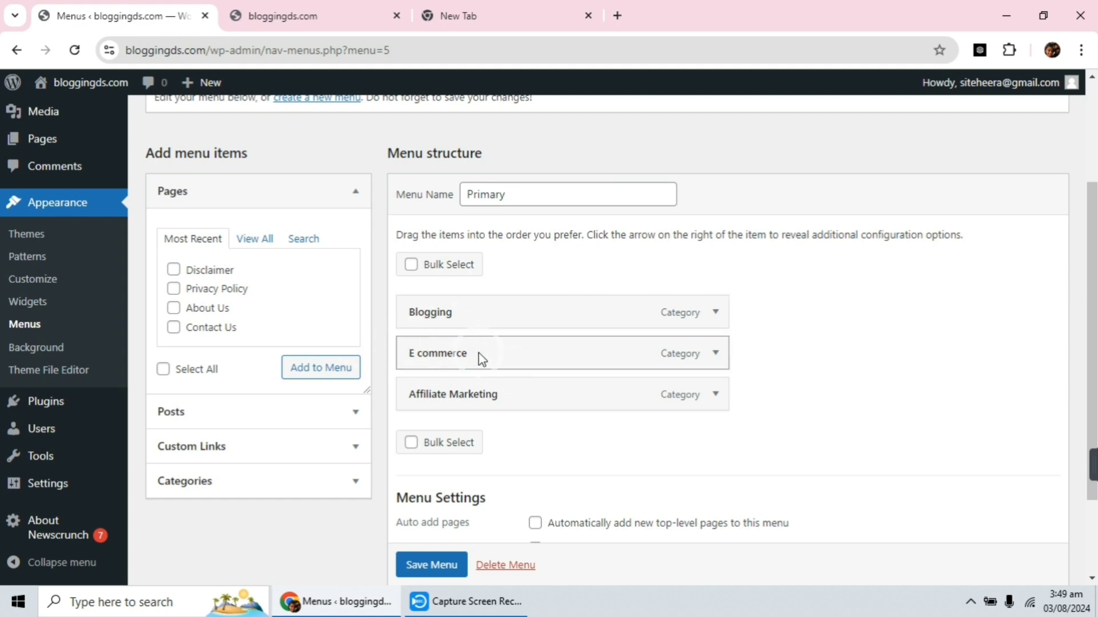
{"action": "left_click", "coordinate": [336, 11]}
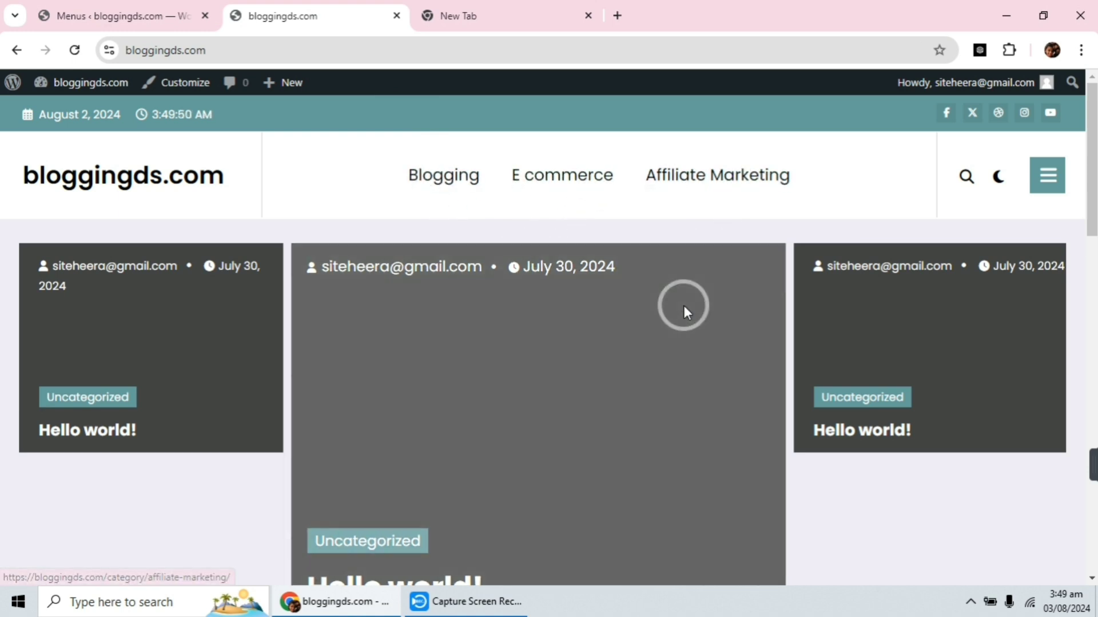
In the menu editor, nest E commerce and Affiliate Marketing as sub items under Blogging and save the menu.
{"action": "left_click", "coordinate": [79, 7]}
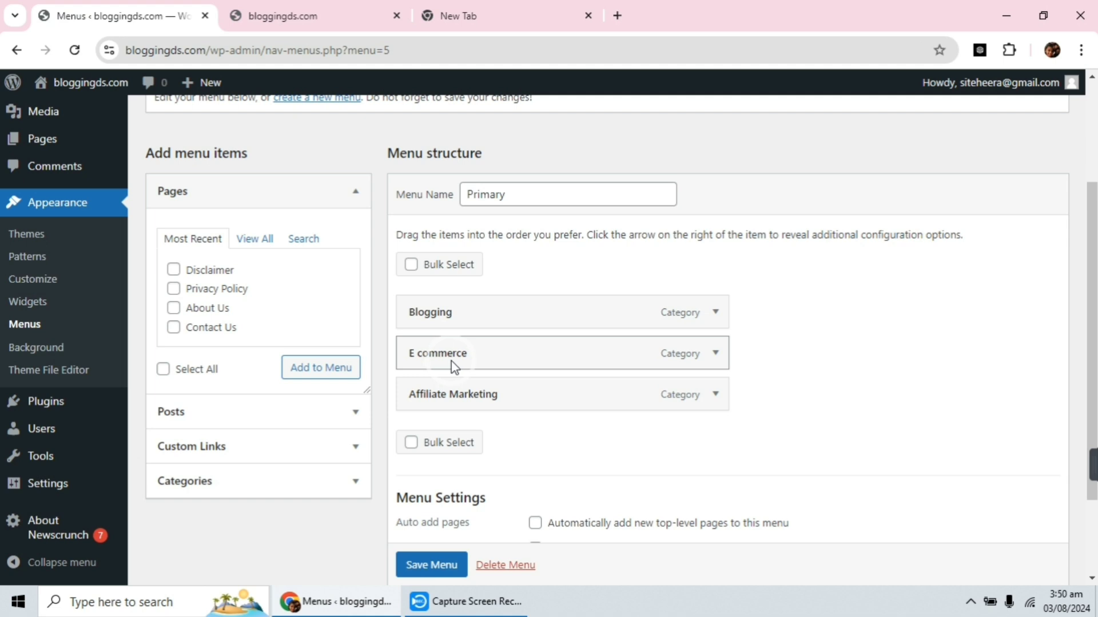
{"action": "left_click_drag", "start_coordinate": [452, 362], "coordinate": [511, 359]}
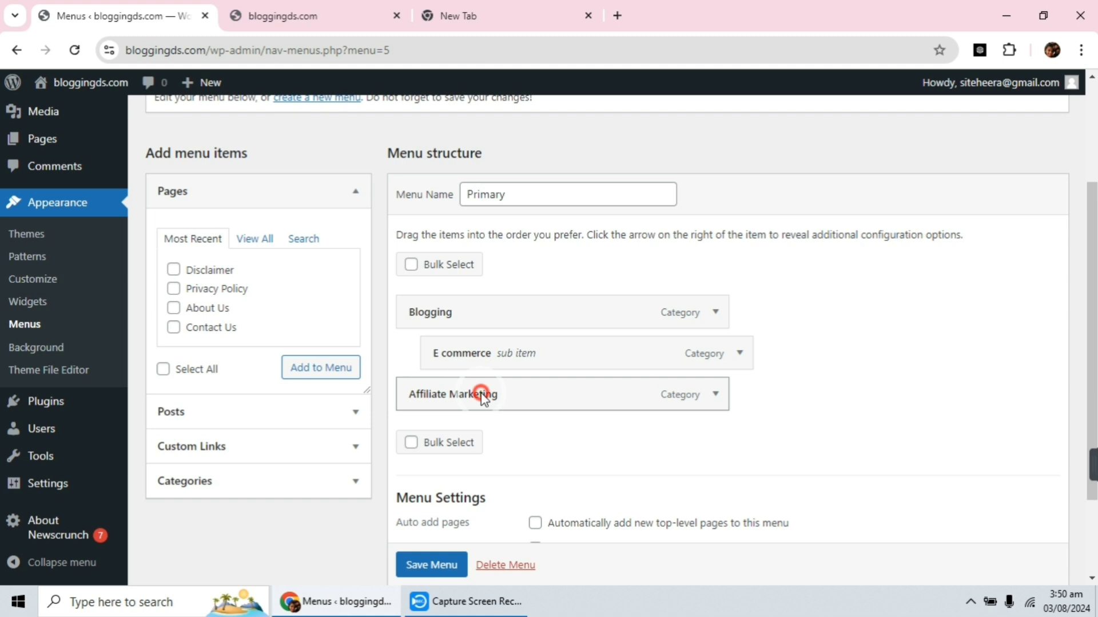
{"action": "left_click_drag", "start_coordinate": [481, 395], "coordinate": [512, 392]}
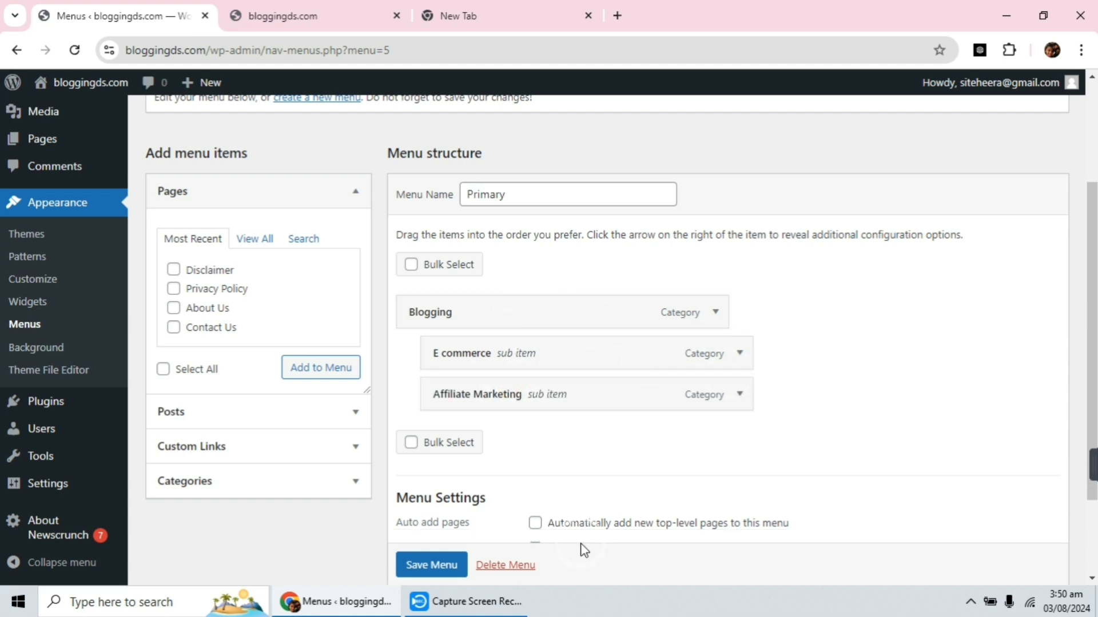
{"action": "scroll", "coordinate": [434, 563], "scroll_direction": "down", "scroll_amount": 1}
{"action": "left_click", "coordinate": [434, 565]}
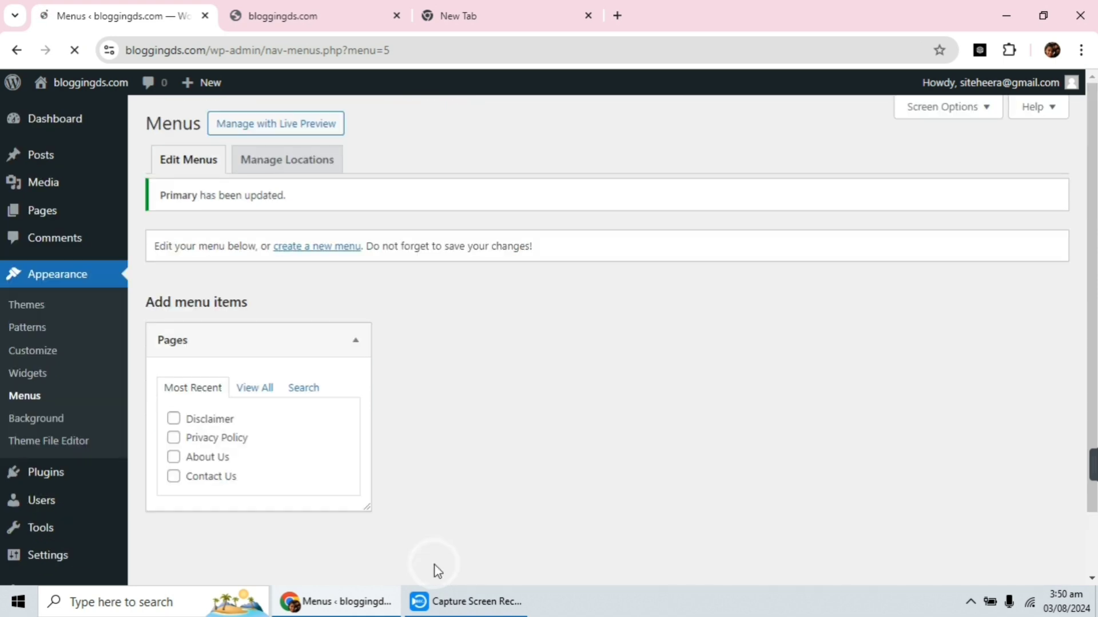
Reload the live home page and inspect the sub items under Blogging in the header navigation.
{"action": "left_click", "coordinate": [292, 23]}
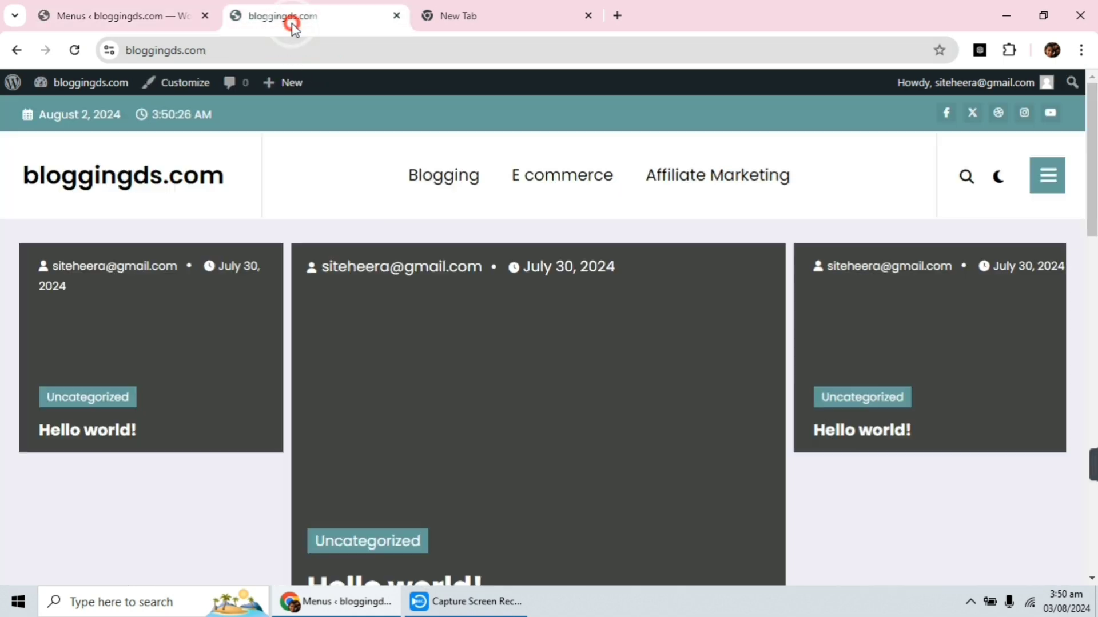
{"action": "left_click", "coordinate": [70, 58]}
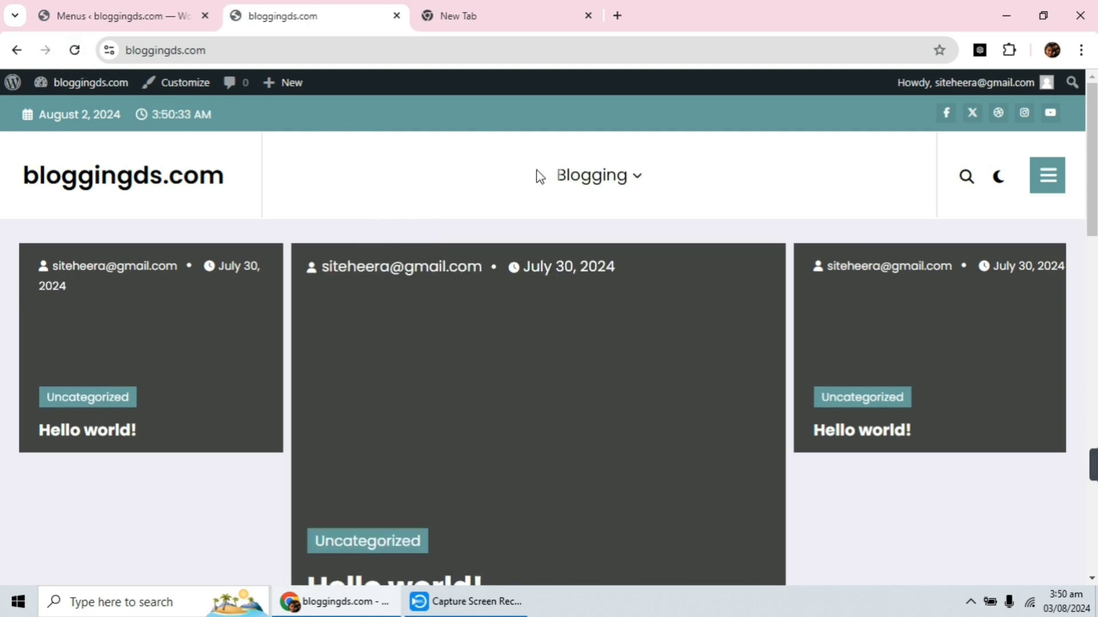
{"action": "mouse_move", "coordinate": [622, 179]}
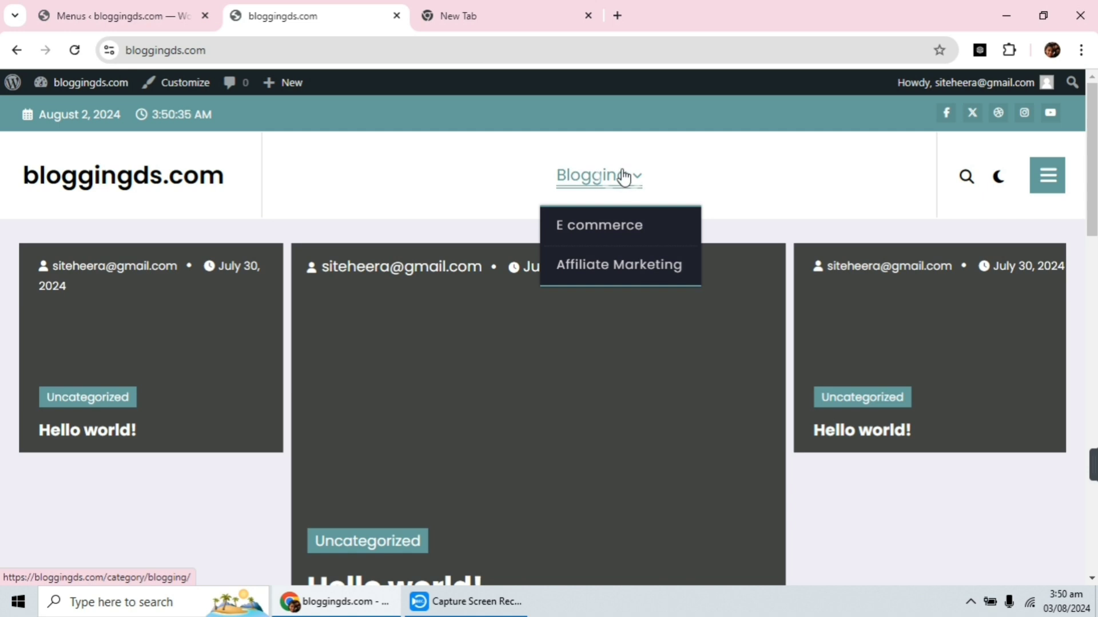
{"action": "left_click", "coordinate": [596, 266]}
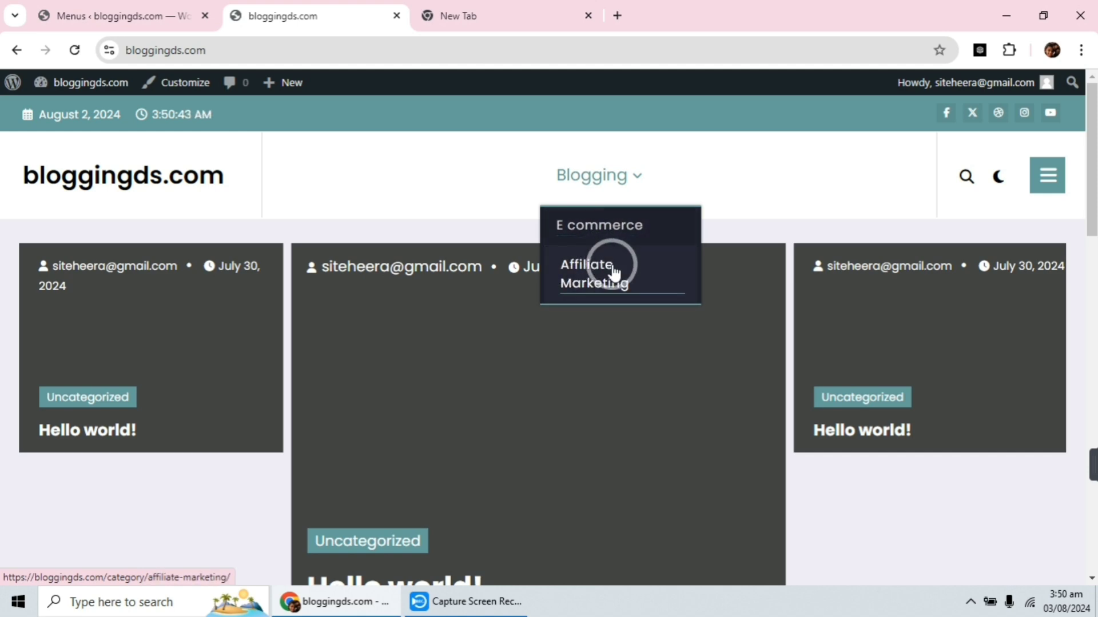
Return to the menu editor, move E commerce and Affiliate Marketing back to the top level, and save the menu.
{"action": "left_click", "coordinate": [126, 7]}
{"action": "scroll", "coordinate": [549, 208], "scroll_direction": "down", "scroll_amount": 4}
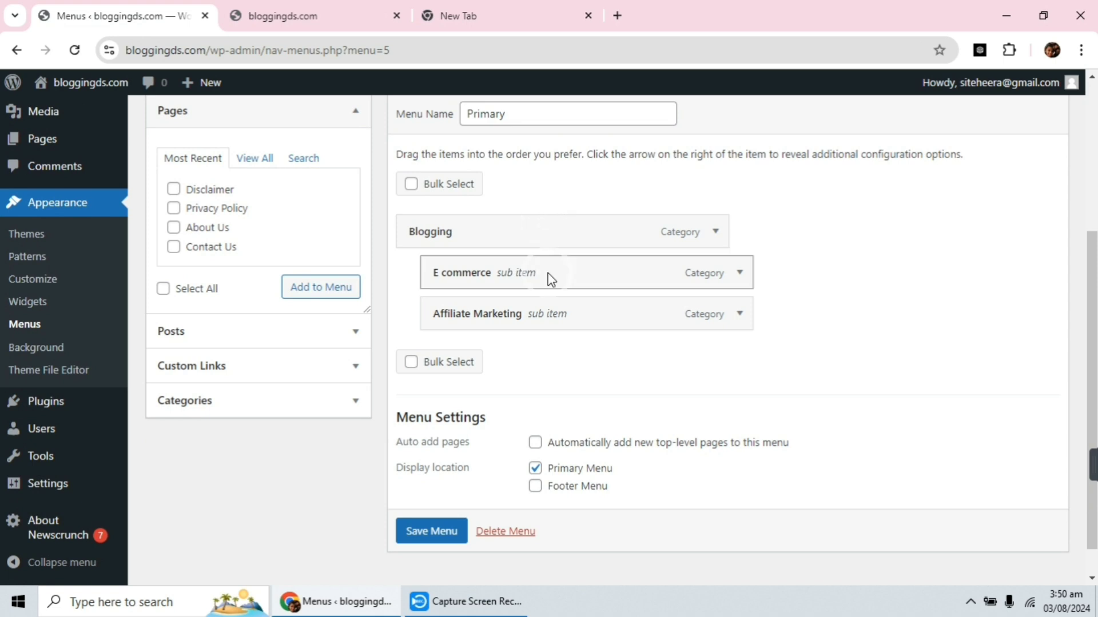
{"action": "left_click_drag", "start_coordinate": [551, 279], "coordinate": [512, 282]}
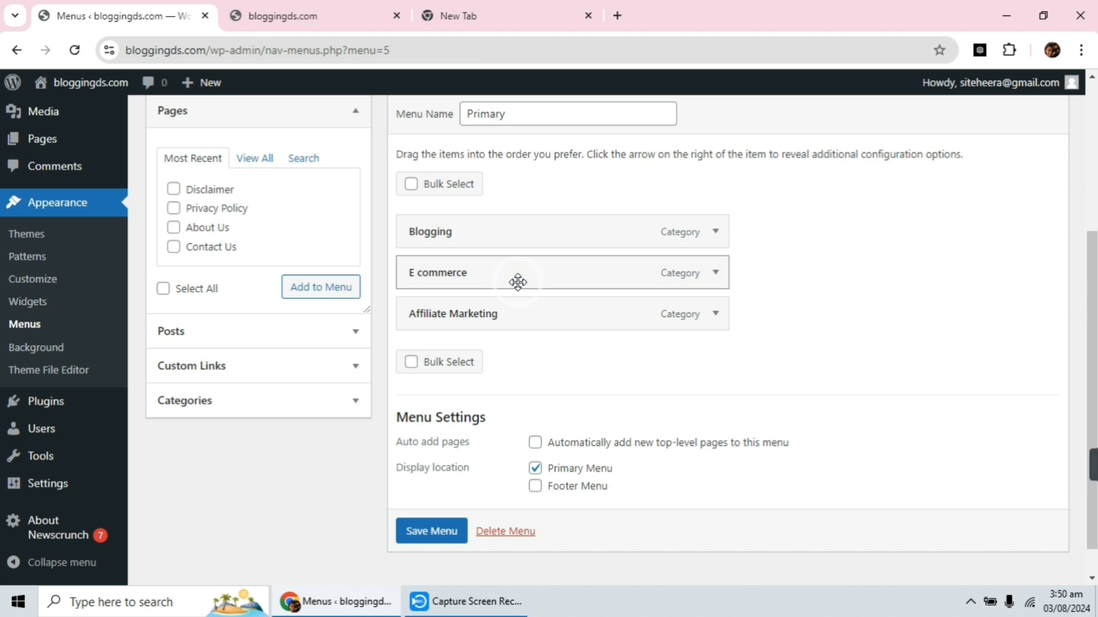
{"action": "left_click", "coordinate": [439, 535]}
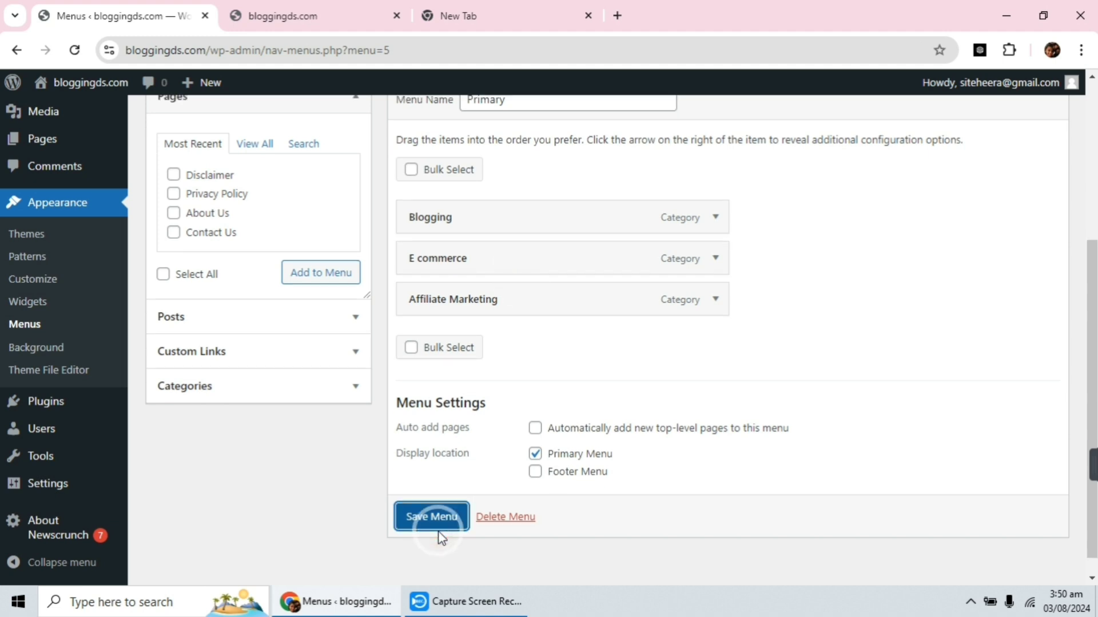
{"action": "left_click", "coordinate": [426, 519]}
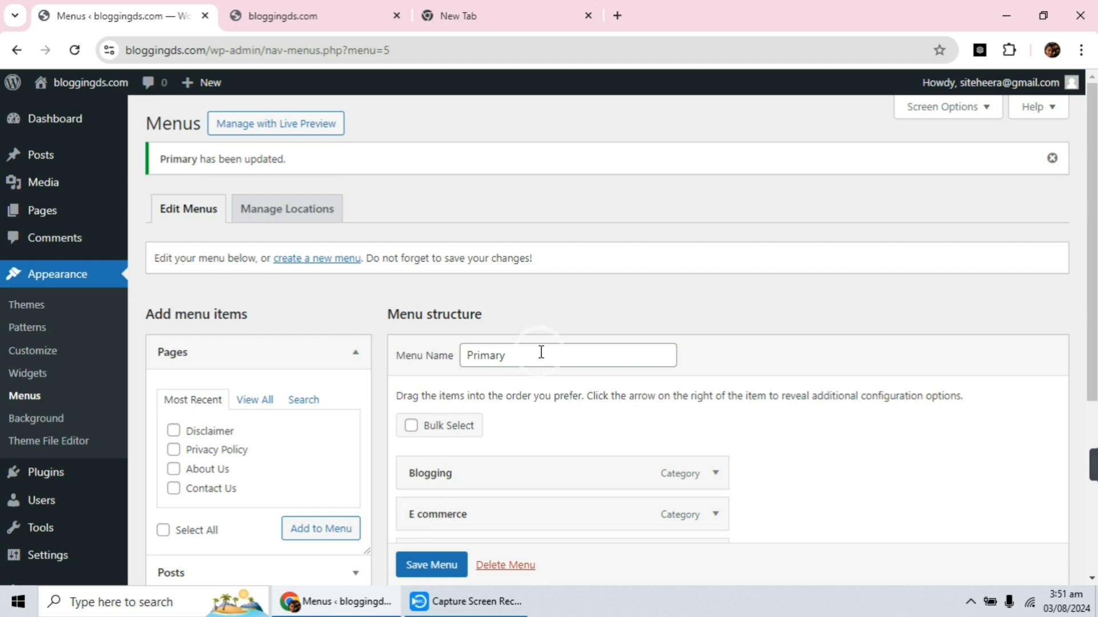
Reopen the navigation menus page and review the Primary menu's structure.
{"action": "scroll", "coordinate": [540, 349], "scroll_direction": "down", "scroll_amount": 3}
{"action": "scroll", "coordinate": [537, 300], "scroll_direction": "up", "scroll_amount": 3}
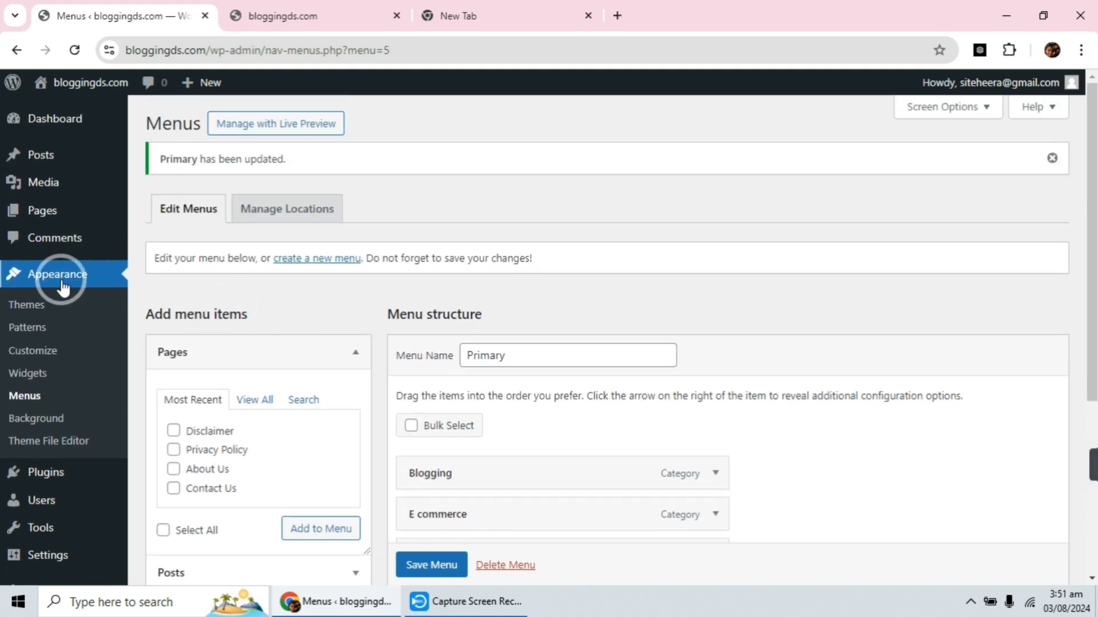
{"action": "left_click", "coordinate": [35, 396]}
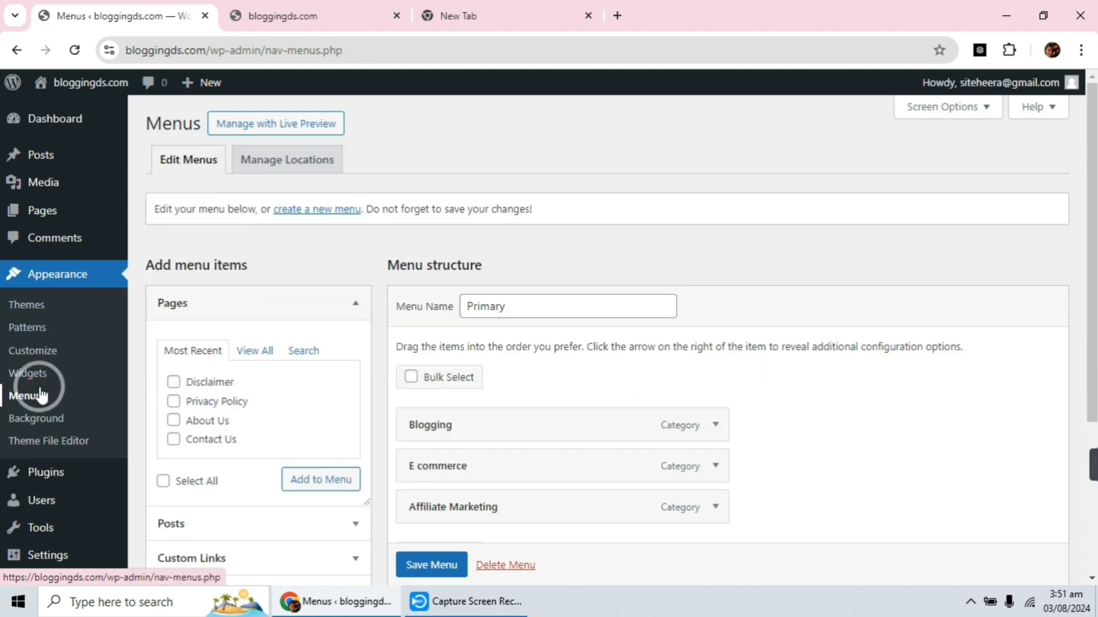
{"action": "scroll", "coordinate": [575, 170], "scroll_direction": "down", "scroll_amount": 2}
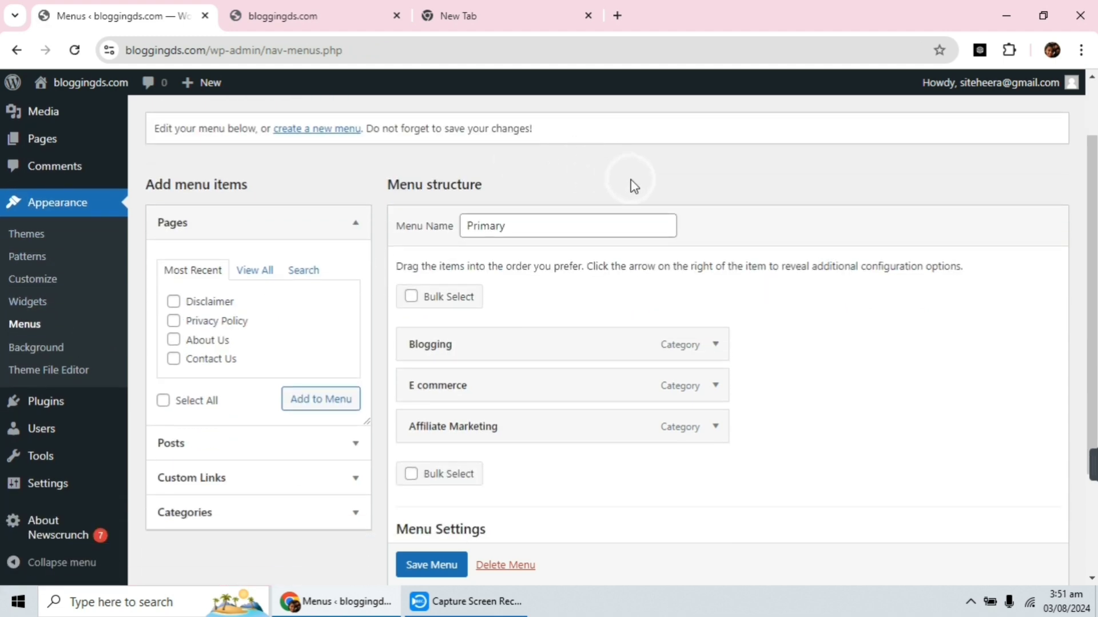
Create a new menu named Footer and assign it to the Footer Menu display location.
{"action": "scroll", "coordinate": [649, 280], "scroll_direction": "up", "scroll_amount": 2}
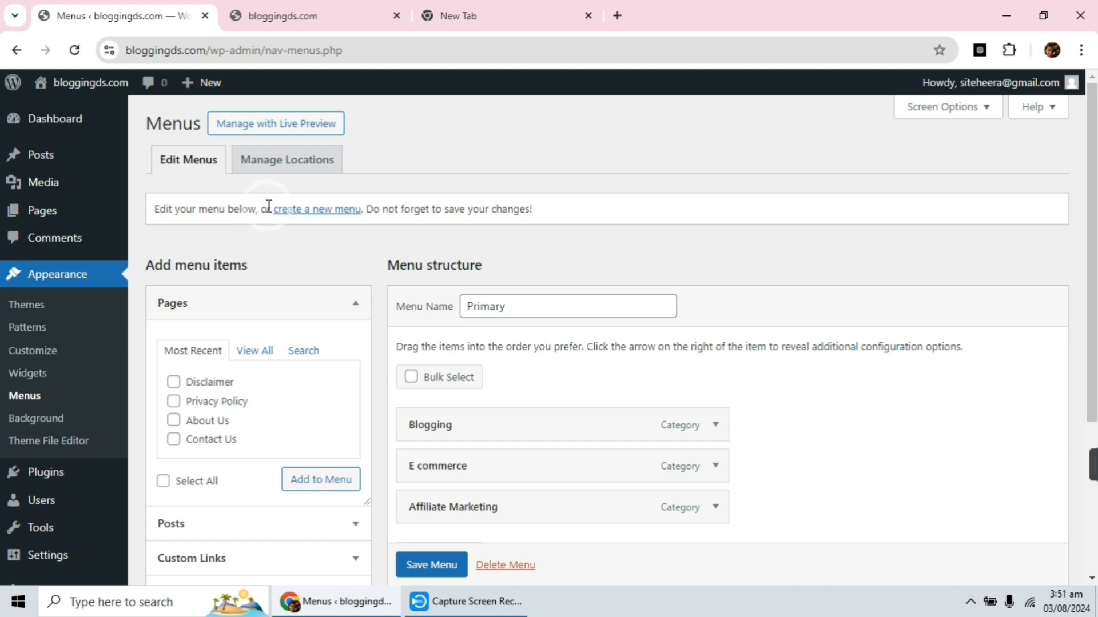
{"action": "left_click", "coordinate": [332, 213]}
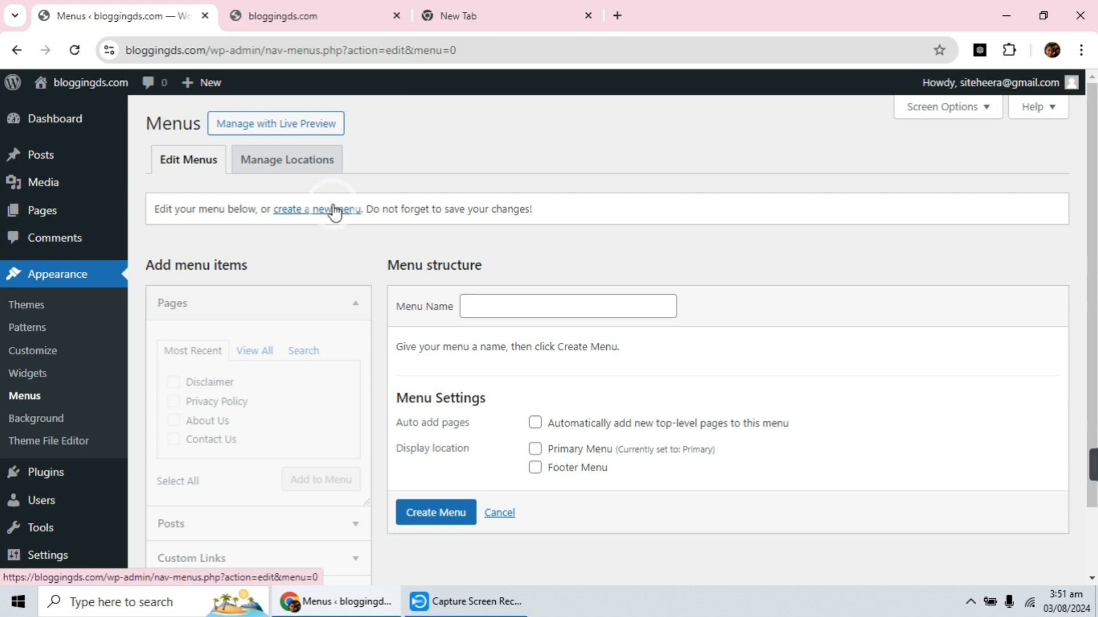
{"action": "left_click", "coordinate": [502, 307]}
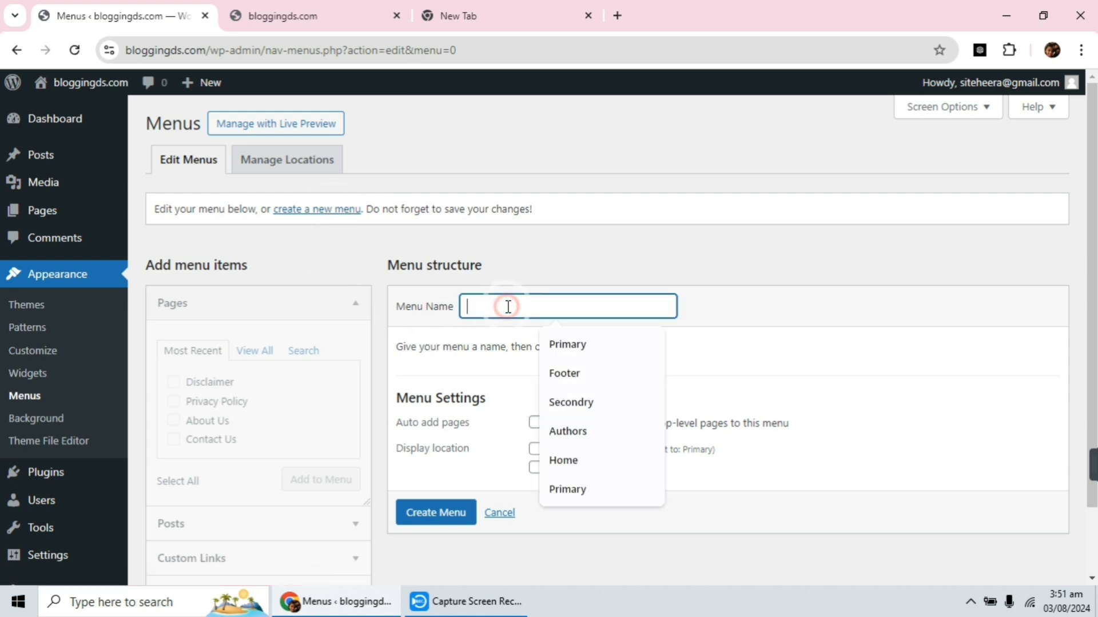
{"action": "left_click", "coordinate": [561, 374]}
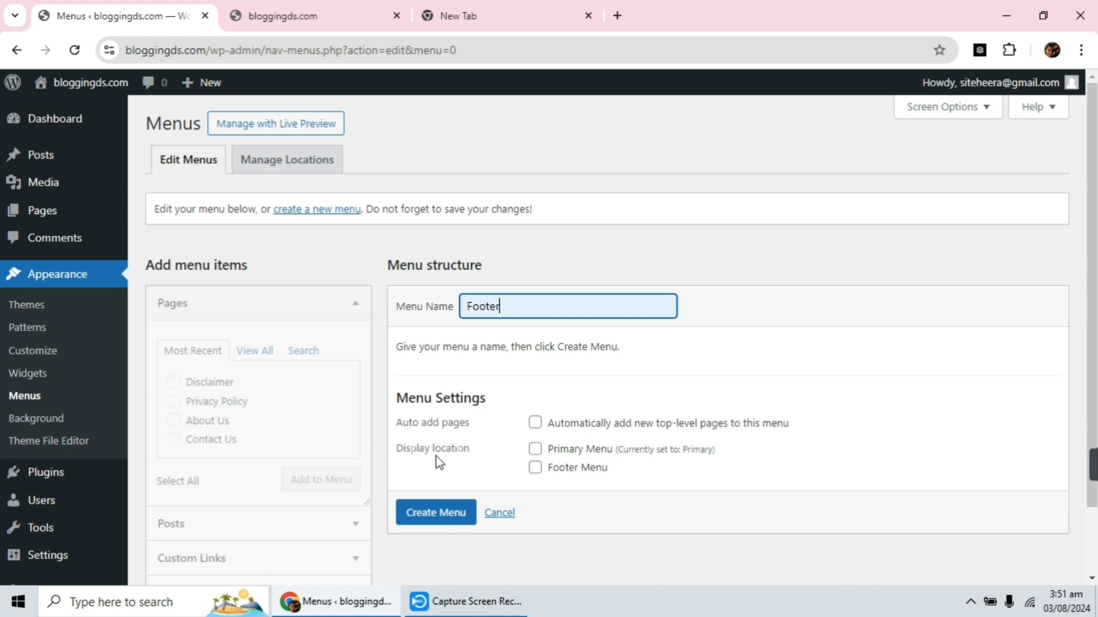
{"action": "left_click", "coordinate": [535, 470]}
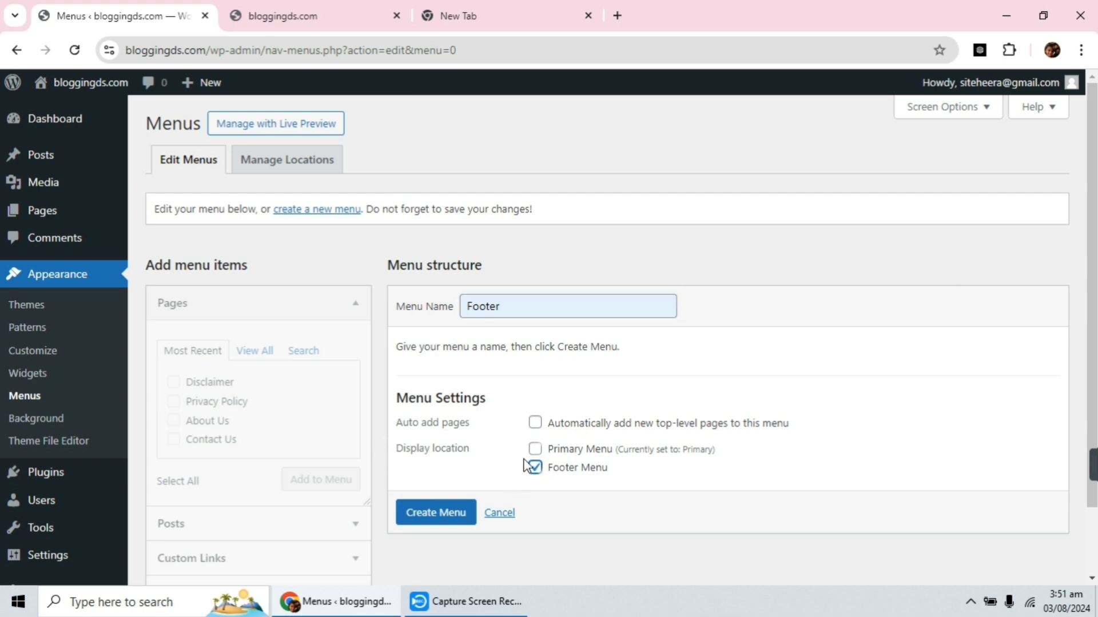
{"action": "left_click", "coordinate": [441, 513]}
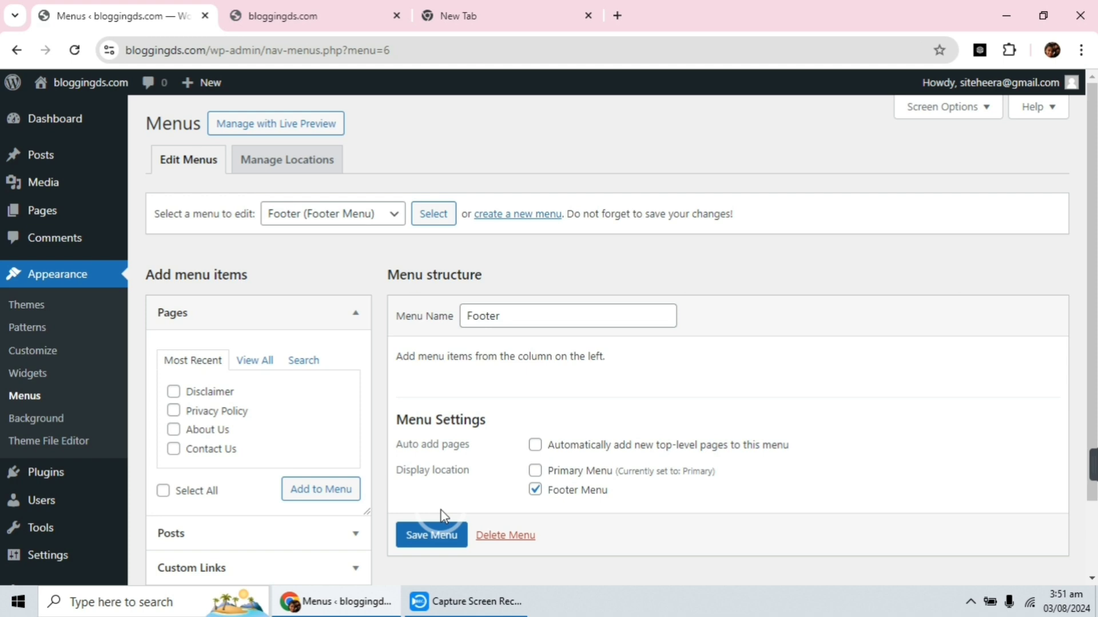
Add the Disclaimer, Privacy Policy, About Us and Contact Us pages to the Footer menu and save it.
{"action": "scroll", "coordinate": [369, 412], "scroll_direction": "down", "scroll_amount": 2}
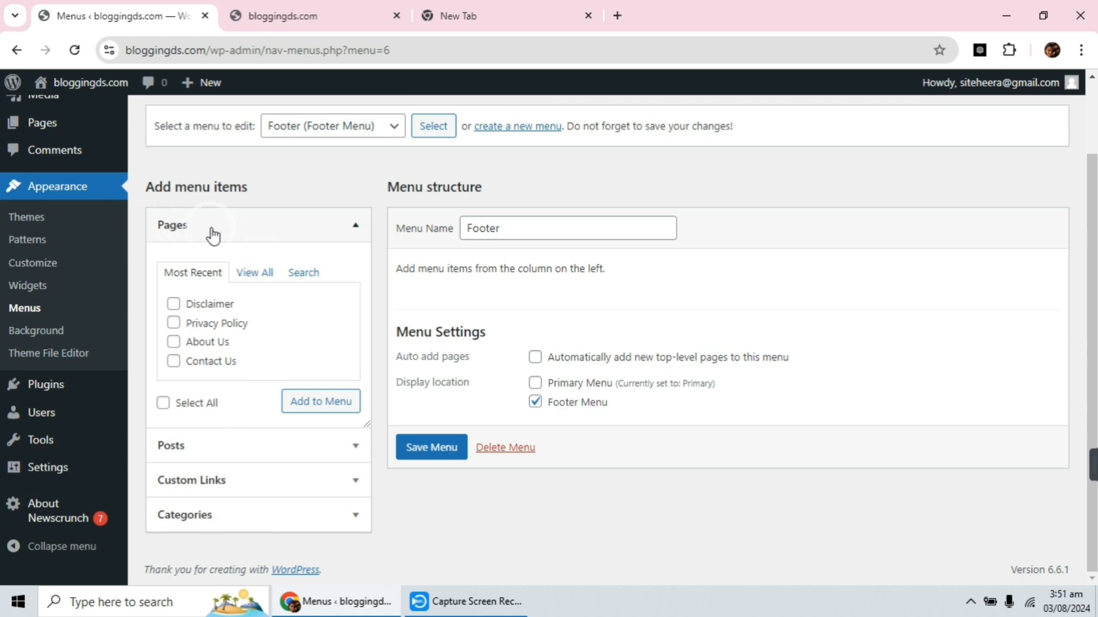
{"action": "left_click", "coordinate": [173, 306]}
{"action": "left_click", "coordinate": [173, 323]}
{"action": "left_click", "coordinate": [173, 342]}
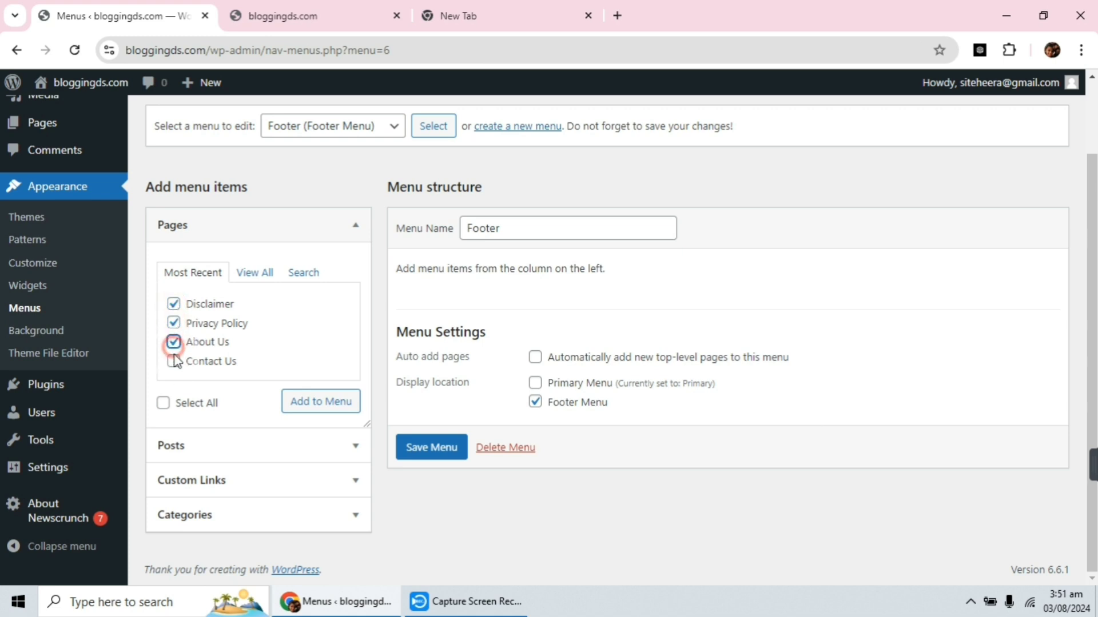
{"action": "left_click", "coordinate": [173, 361]}
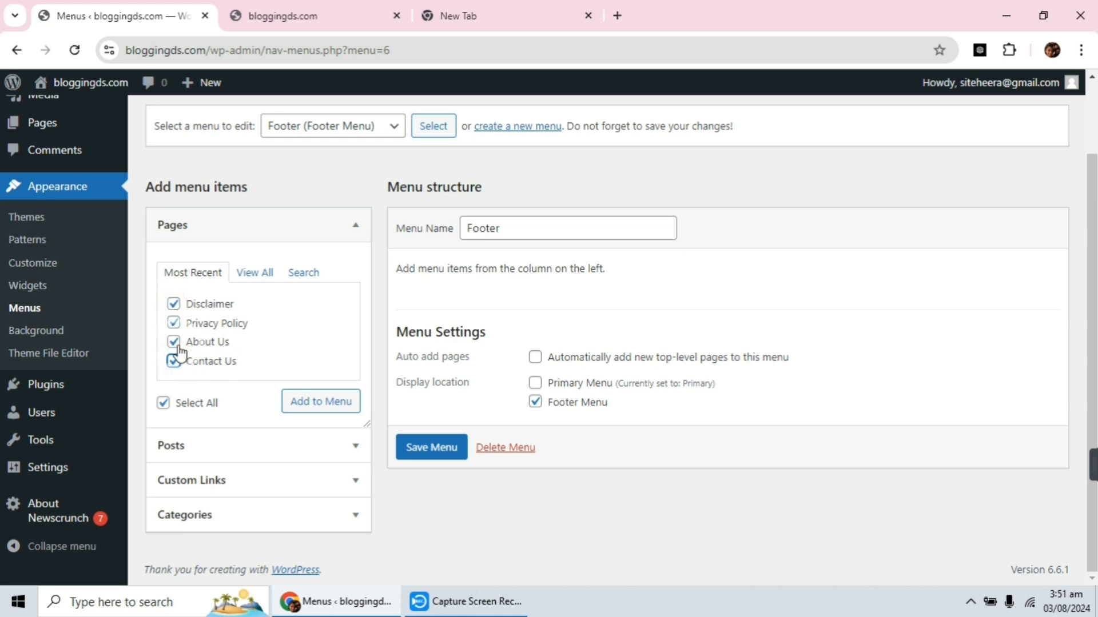
{"action": "left_click", "coordinate": [316, 400]}
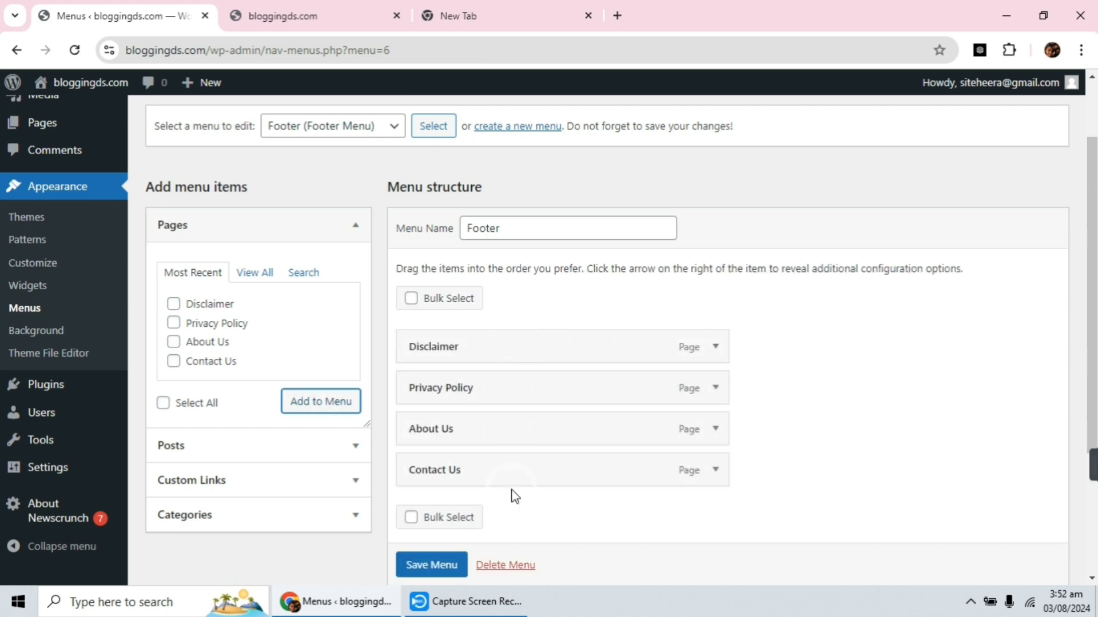
{"action": "left_click", "coordinate": [438, 567]}
{"action": "scroll", "coordinate": [437, 566], "scroll_direction": "down", "scroll_amount": 1}
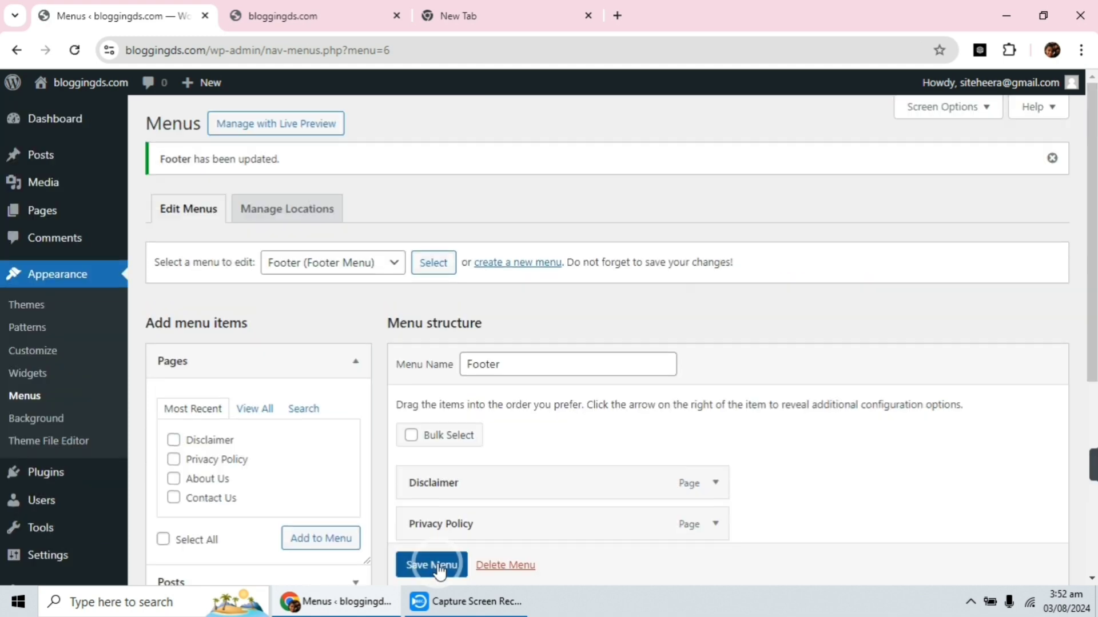
Reorder the Footer menu to Contact Us, About Us, Disclaimer, Privacy Policy, and save the menu.
{"action": "scroll", "coordinate": [493, 434], "scroll_direction": "down", "scroll_amount": 5}
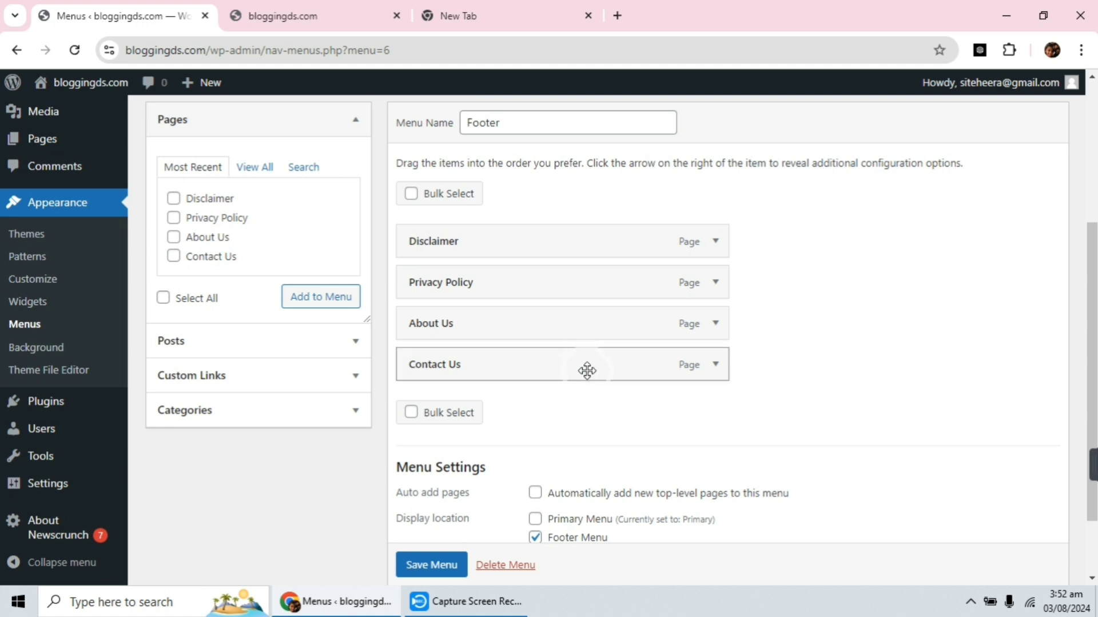
{"action": "left_click", "coordinate": [484, 371]}
{"action": "left_click_drag", "start_coordinate": [485, 372], "coordinate": [481, 245]}
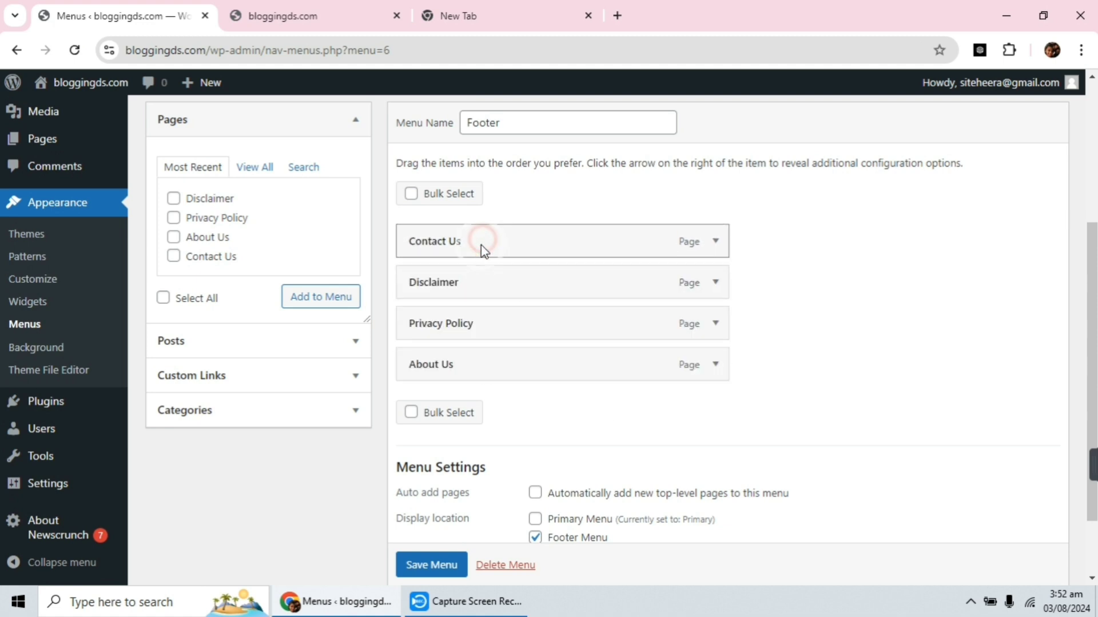
{"action": "left_click", "coordinate": [475, 361]}
{"action": "left_click_drag", "start_coordinate": [475, 361], "coordinate": [480, 278]}
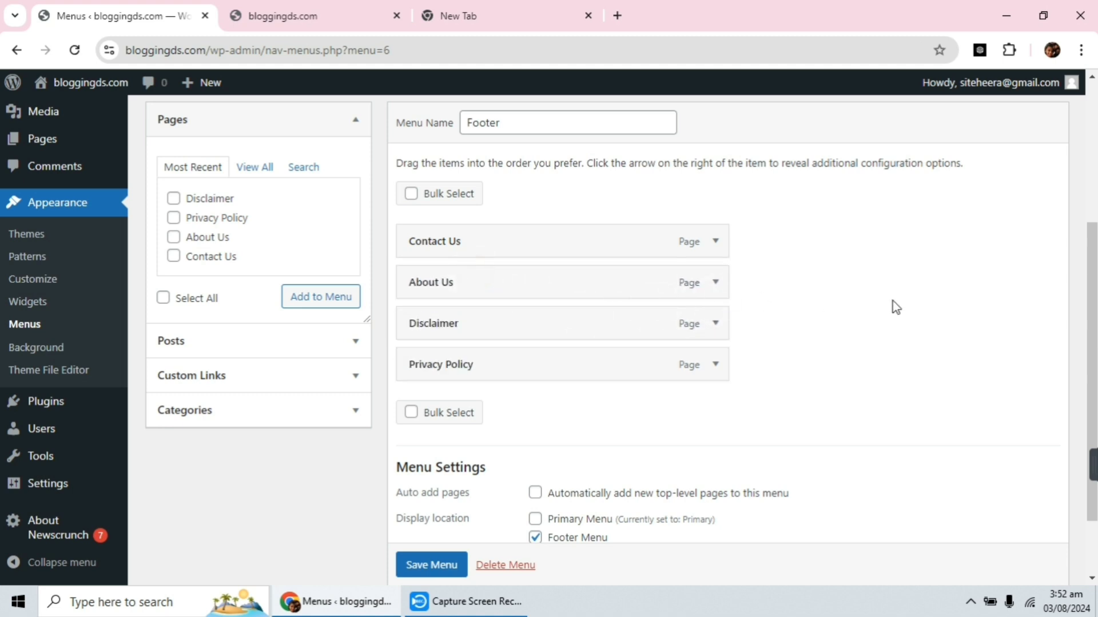
{"action": "left_click", "coordinate": [431, 565]}
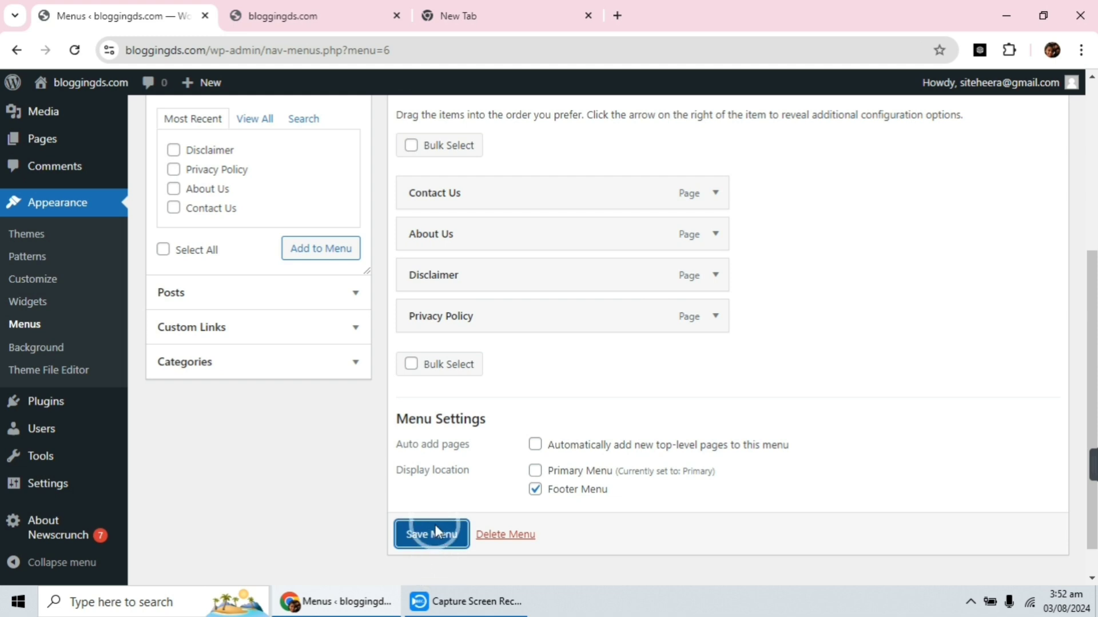
{"action": "left_click", "coordinate": [435, 540]}
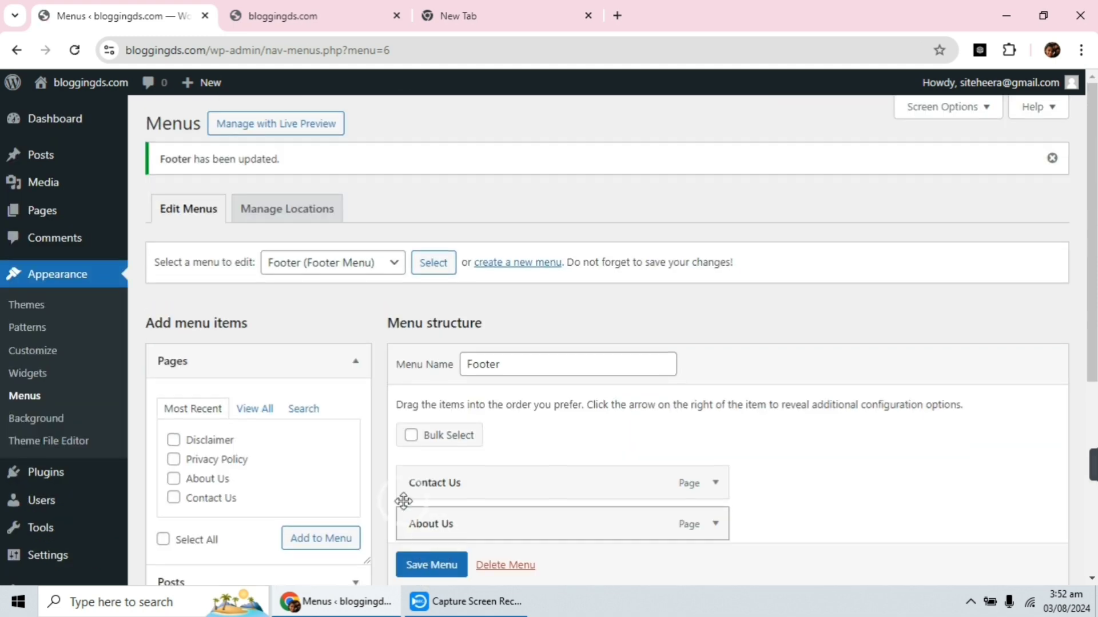
Reload the live home page and inspect its header navigation and footer links.
{"action": "left_click", "coordinate": [259, 3]}
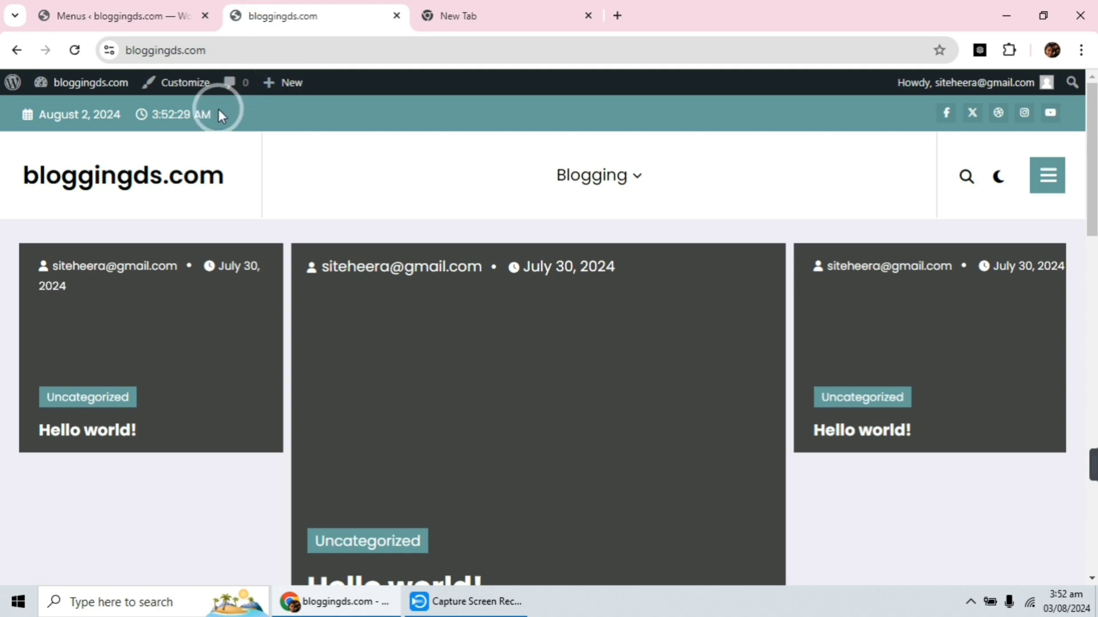
{"action": "left_click", "coordinate": [78, 51]}
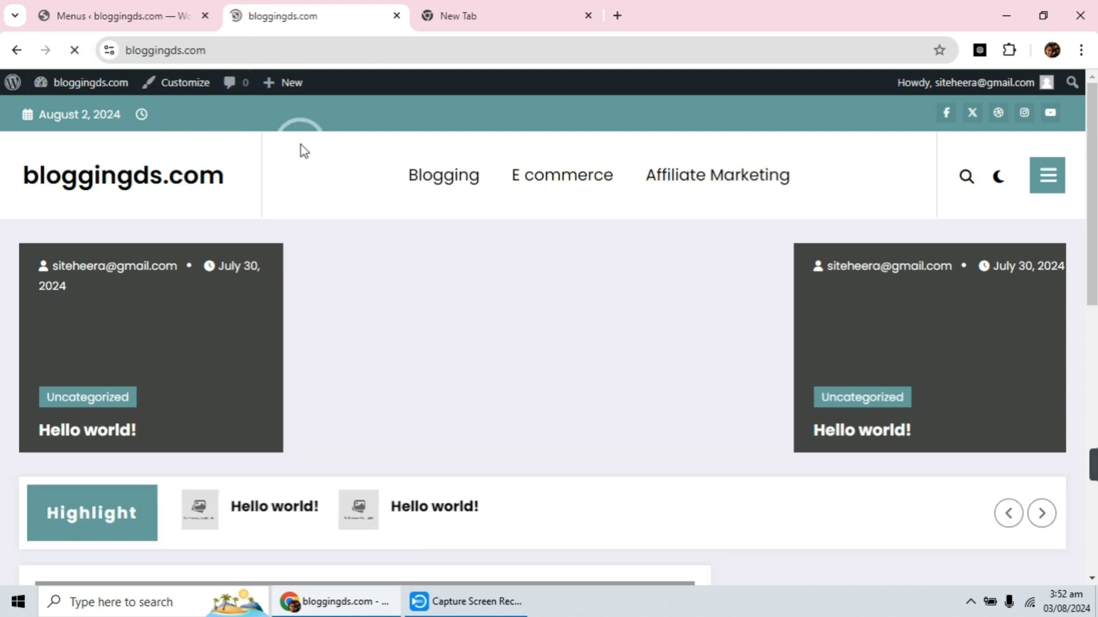
{"action": "scroll", "coordinate": [433, 178], "scroll_direction": "down", "scroll_amount": 5}
{"action": "scroll", "coordinate": [433, 179], "scroll_direction": "down", "scroll_amount": 10}
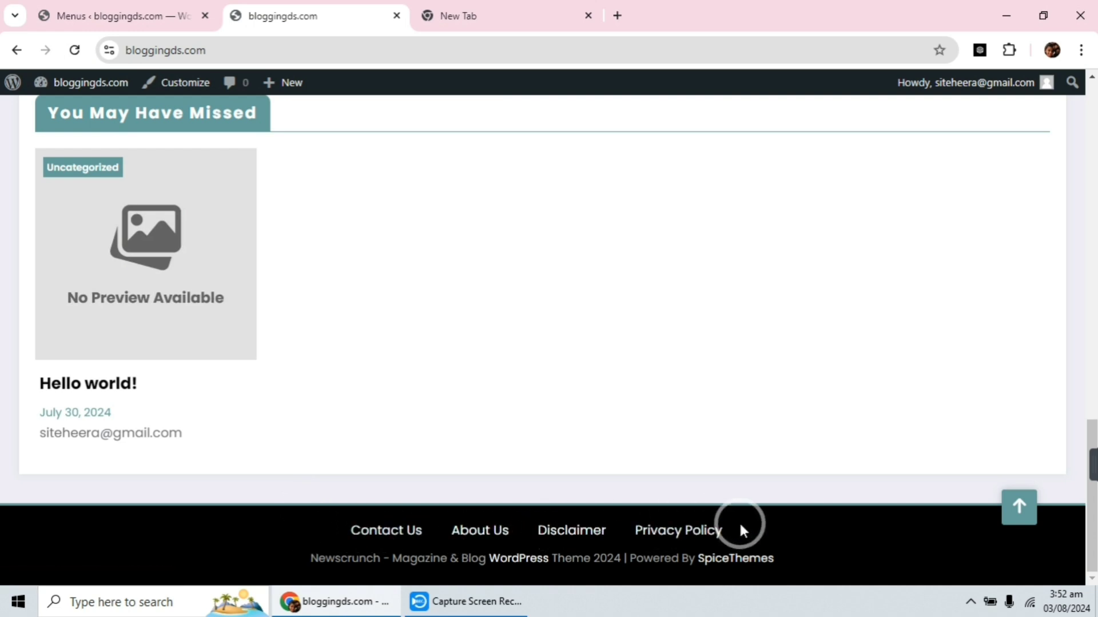
{"action": "scroll", "coordinate": [368, 380], "scroll_direction": "up", "scroll_amount": 14}
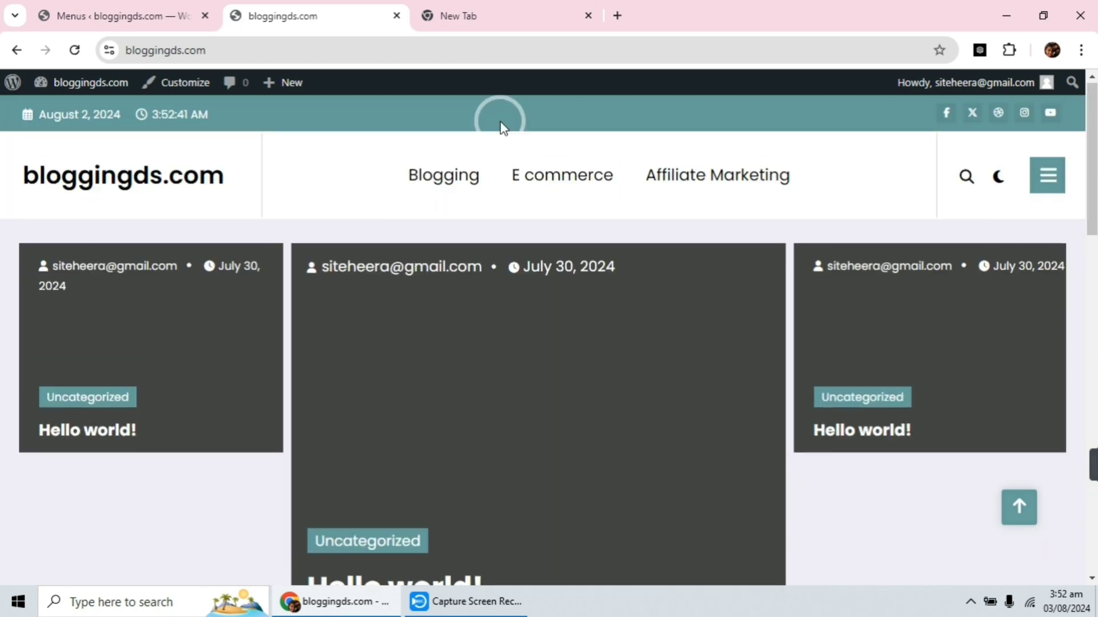
{"action": "scroll", "coordinate": [608, 335], "scroll_direction": "down", "scroll_amount": 15}
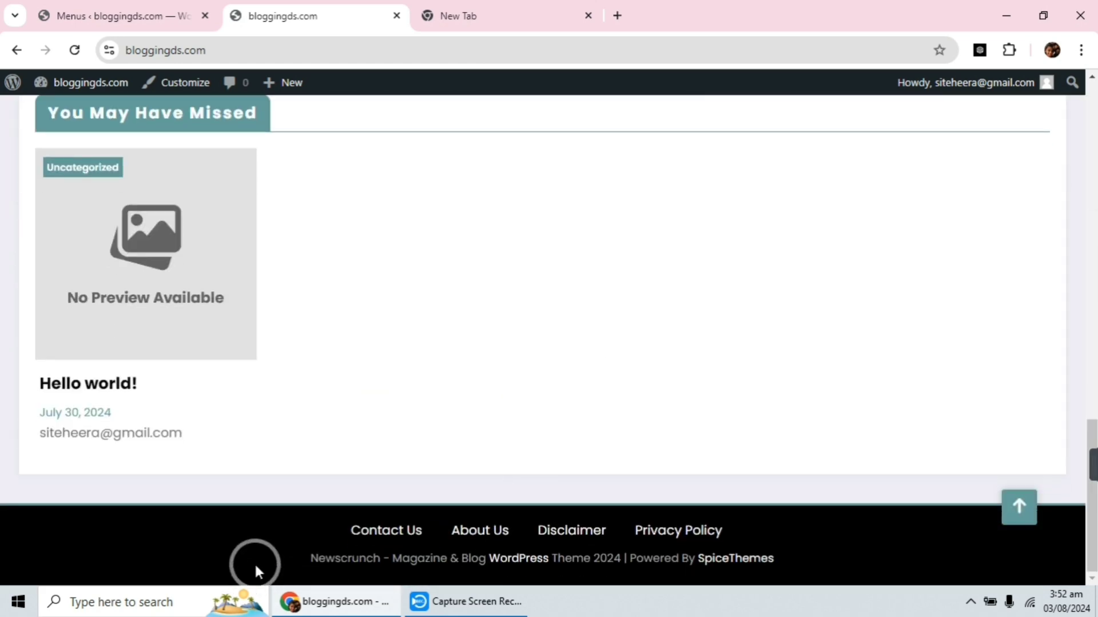
Open the Disclaimer page from the site's footer links, and return to the home page.
{"action": "left_click", "coordinate": [545, 532]}
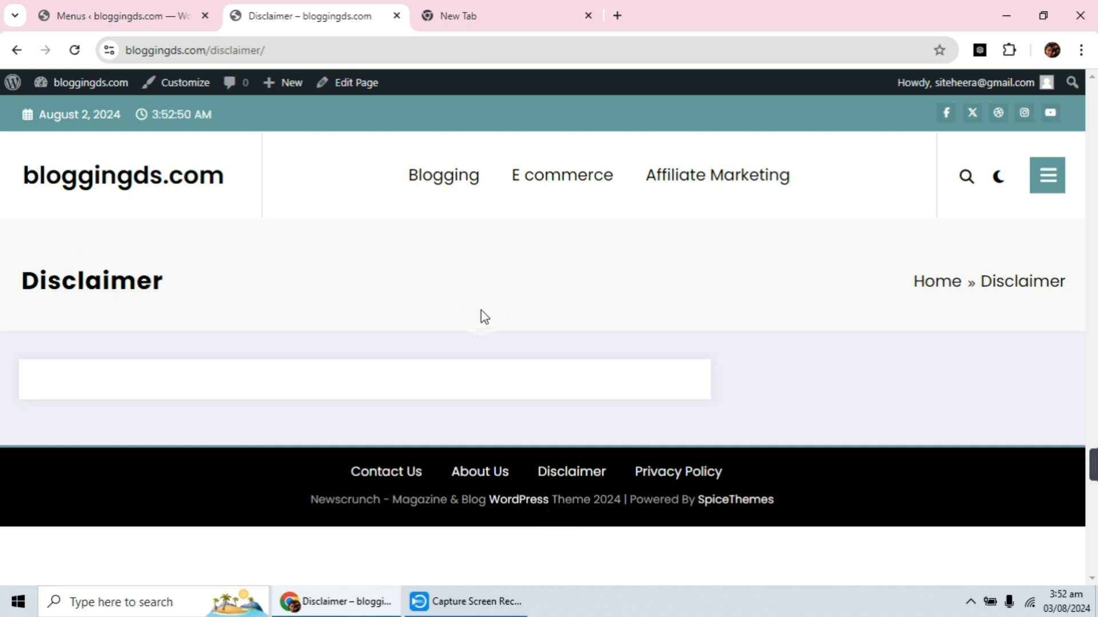
{"action": "left_click", "coordinate": [91, 184]}
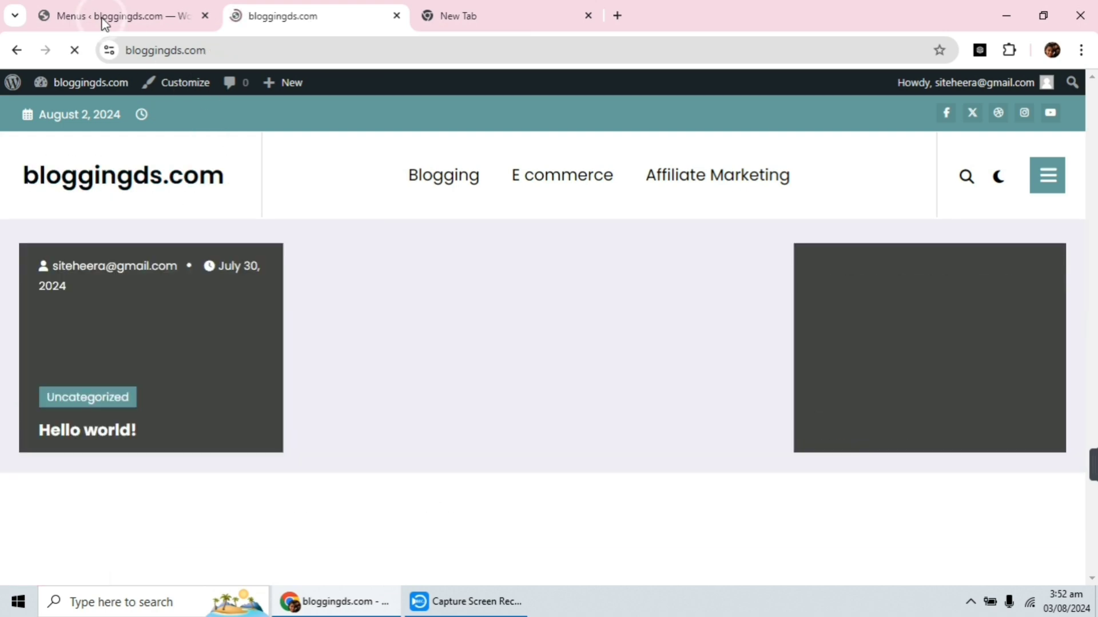
Return to the menu editor and review the Footer menu's items and display location settings.
{"action": "left_click", "coordinate": [111, 16]}
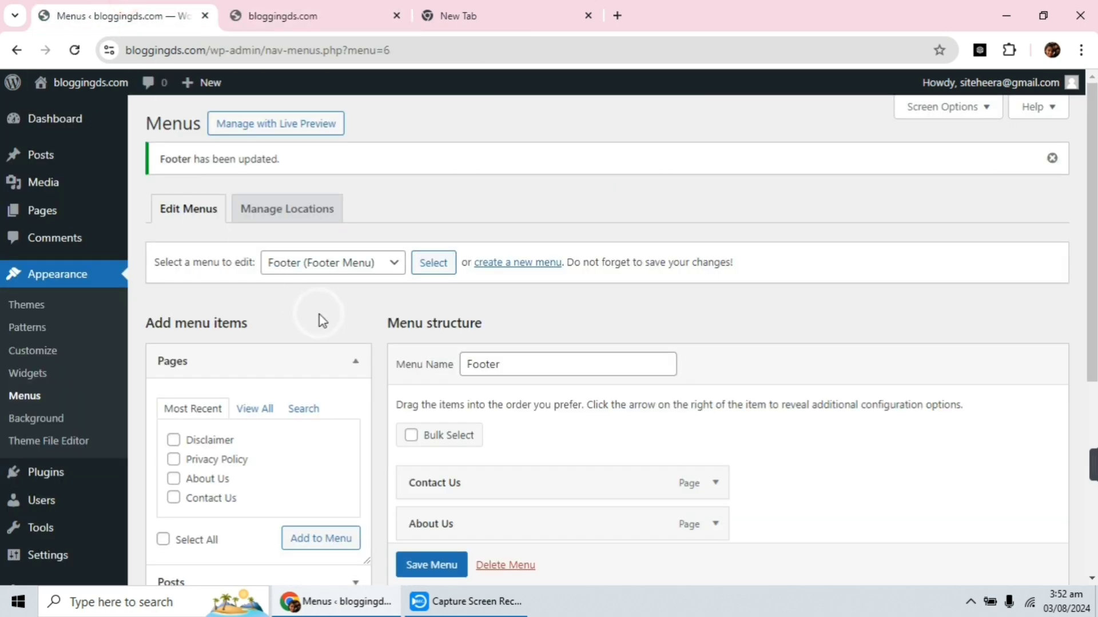
{"action": "scroll", "coordinate": [366, 300], "scroll_direction": "down", "scroll_amount": 5}
{"action": "scroll", "coordinate": [377, 314], "scroll_direction": "up", "scroll_amount": 5}
{"action": "scroll", "coordinate": [98, 299], "scroll_direction": "down", "scroll_amount": 1}
{"action": "scroll", "coordinate": [379, 391], "scroll_direction": "down", "scroll_amount": 5}
{"action": "scroll", "coordinate": [385, 380], "scroll_direction": "up", "scroll_amount": 5}
{"action": "scroll", "coordinate": [613, 246], "scroll_direction": "down", "scroll_amount": 2}
{"action": "scroll", "coordinate": [614, 245], "scroll_direction": "down", "scroll_amount": 4}
{"action": "scroll", "coordinate": [718, 443], "scroll_direction": "up", "scroll_amount": 5}
{"action": "scroll", "coordinate": [662, 382], "scroll_direction": "down", "scroll_amount": 6}
{"action": "scroll", "coordinate": [537, 229], "scroll_direction": "down", "scroll_amount": 5}
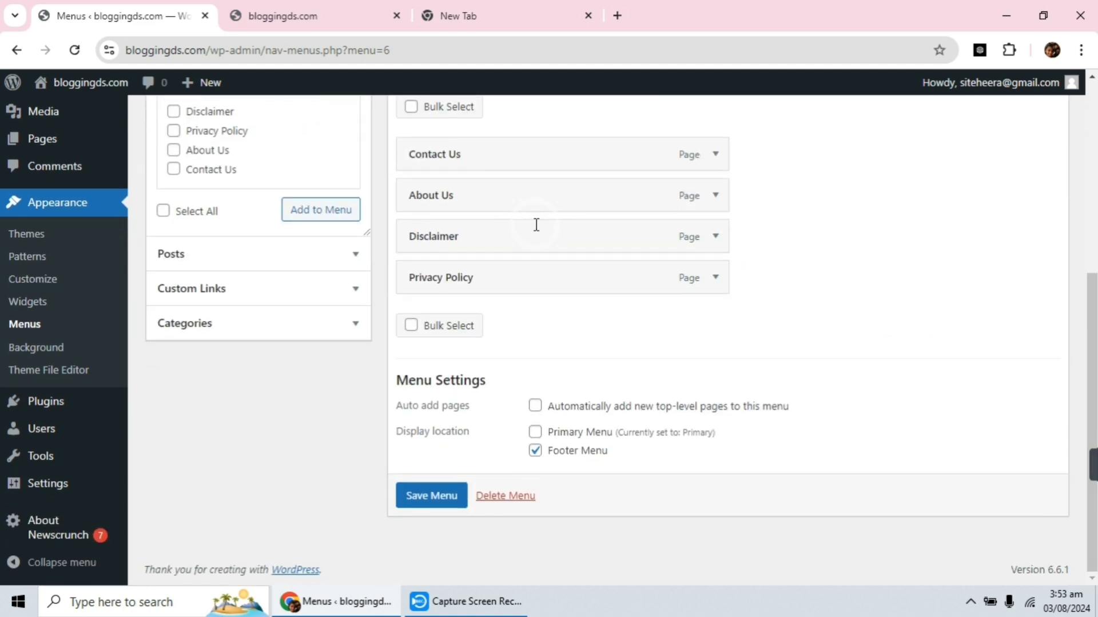
{"action": "scroll", "coordinate": [534, 228], "scroll_direction": "up", "scroll_amount": 5}
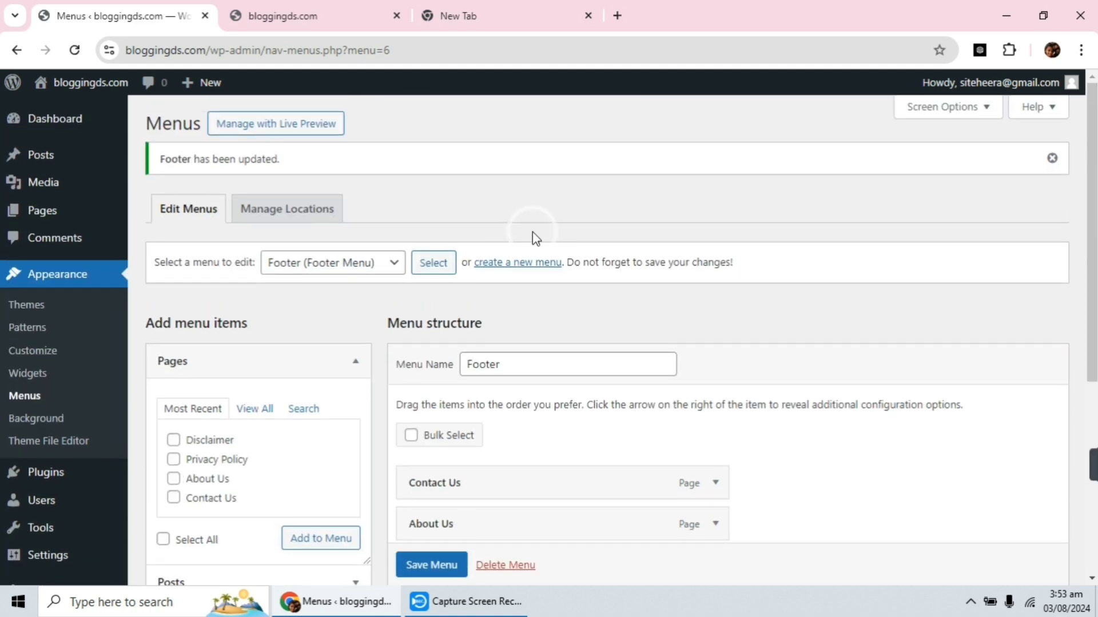